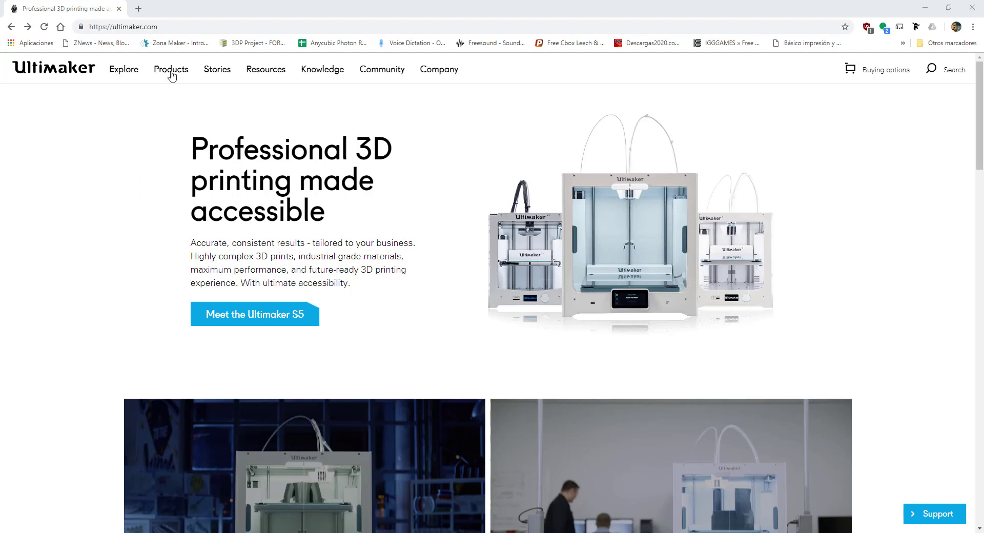
Step: Download the Ultimaker Cura 4.0 installer for Windows from the Ultimaker site, choosing "I don't want to share any information", and save it in Descargas
{"action": "mouse_move", "coordinate": [174, 70]}
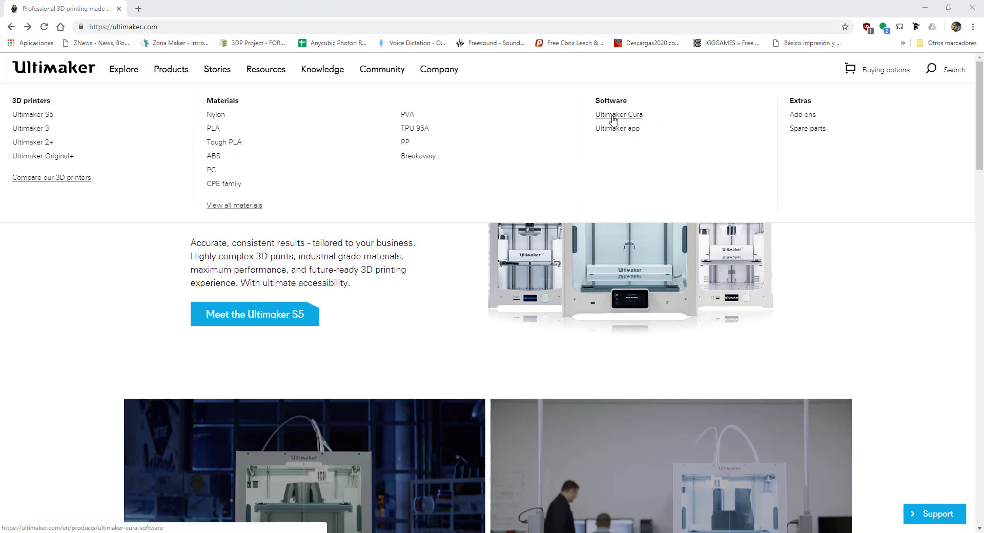
{"action": "left_click", "coordinate": [631, 117]}
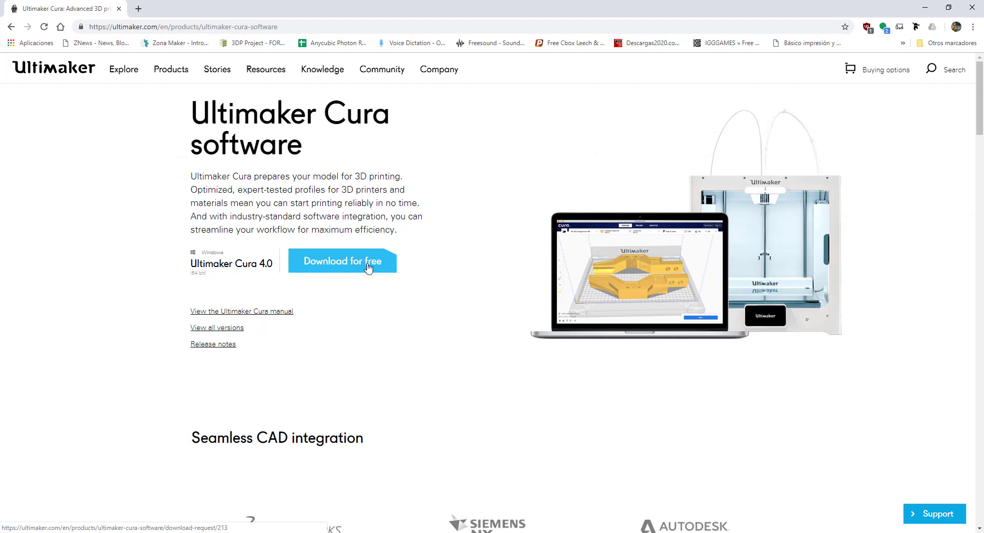
{"action": "left_click", "coordinate": [373, 266]}
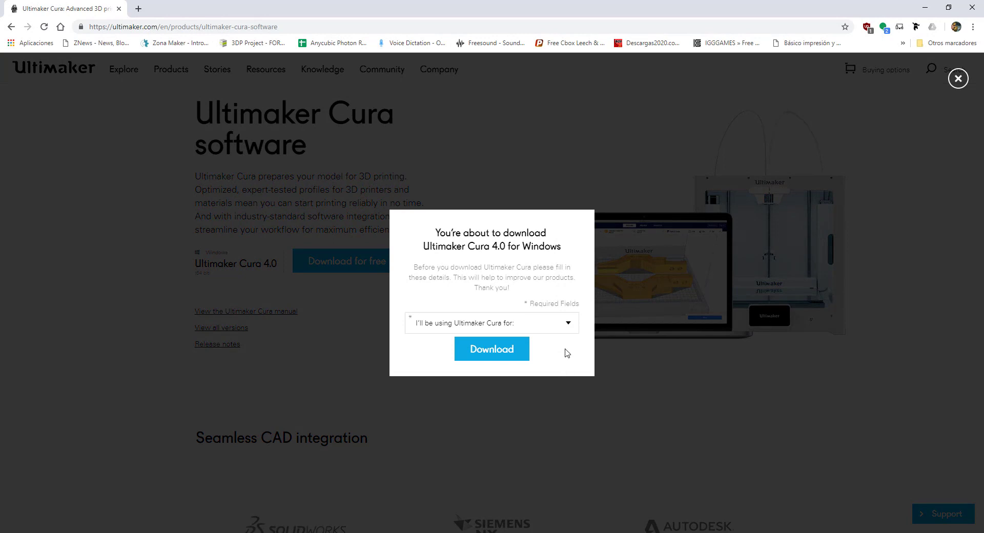
{"action": "left_click", "coordinate": [569, 323]}
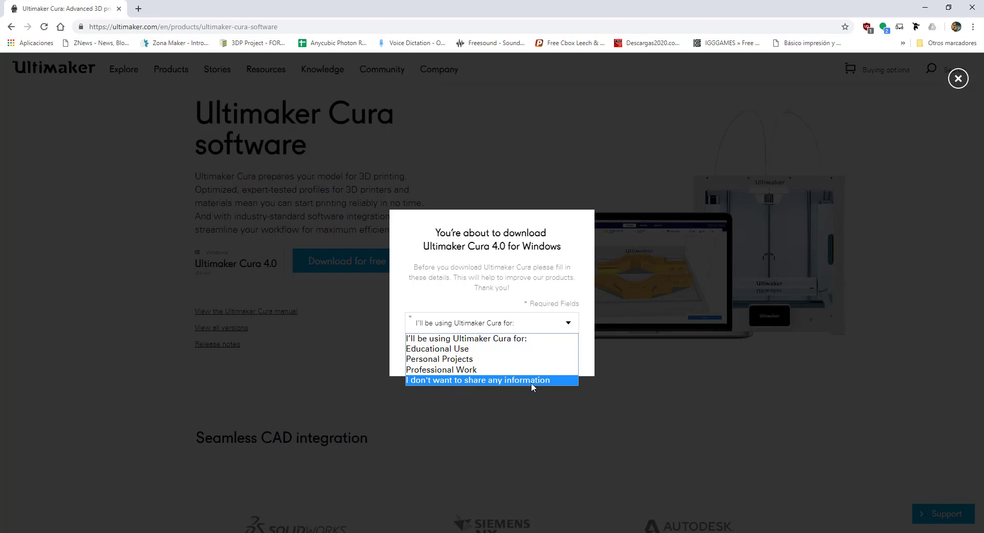
{"action": "left_click", "coordinate": [482, 381]}
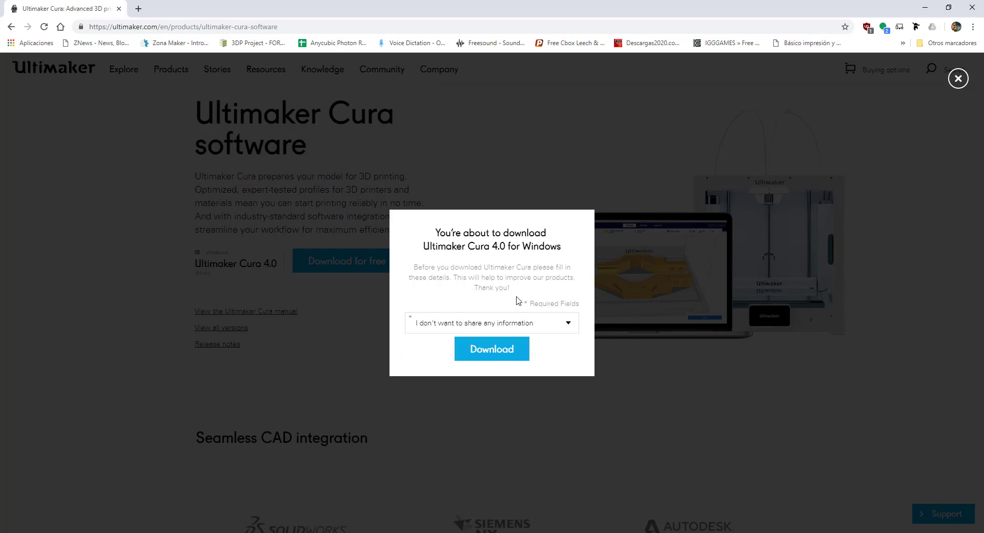
{"action": "left_click", "coordinate": [493, 354]}
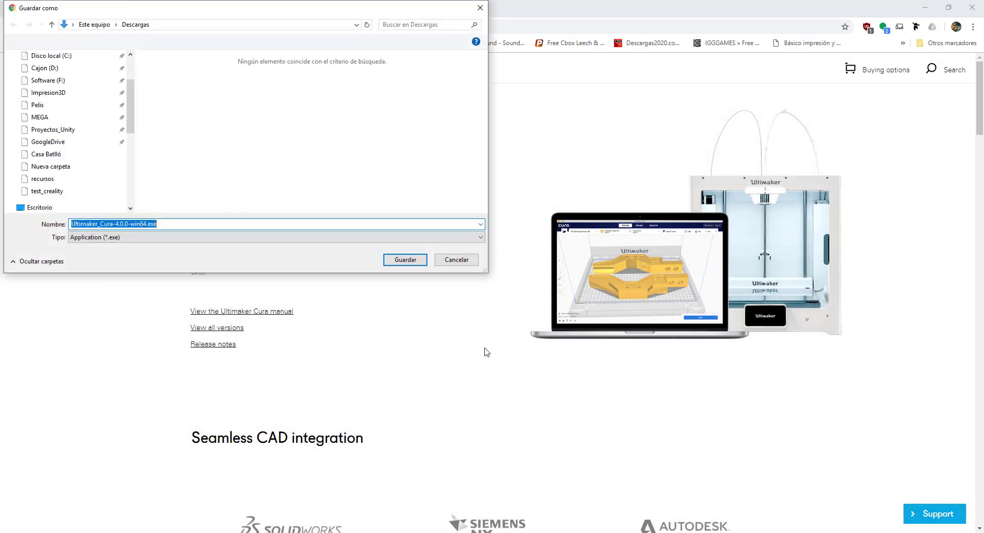
{"action": "left_click", "coordinate": [415, 264]}
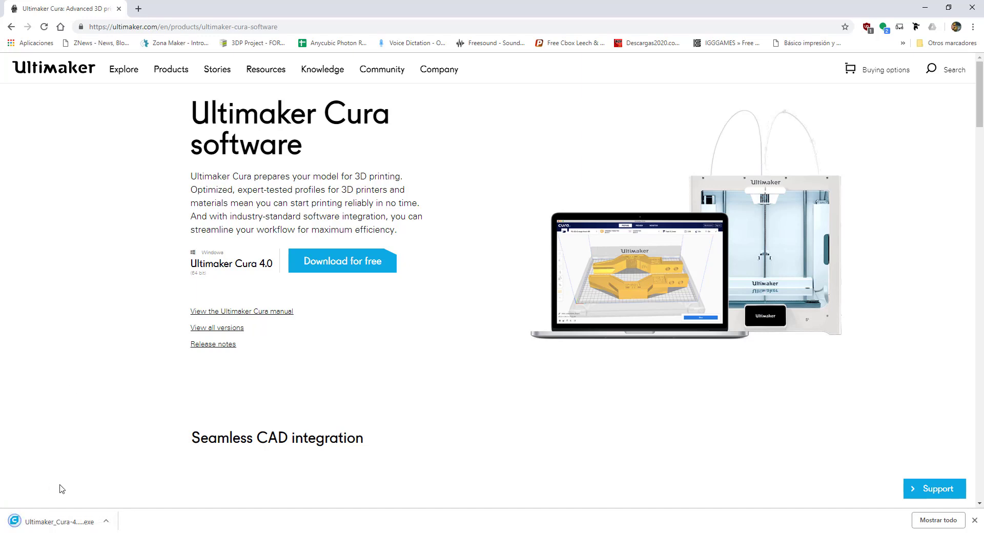
Step: Install Ultimaker Cura in C:\Program Files\Ultimaker Cura 4.0 with the default components, accepting the license, and close the browser
{"action": "left_click", "coordinate": [40, 522]}
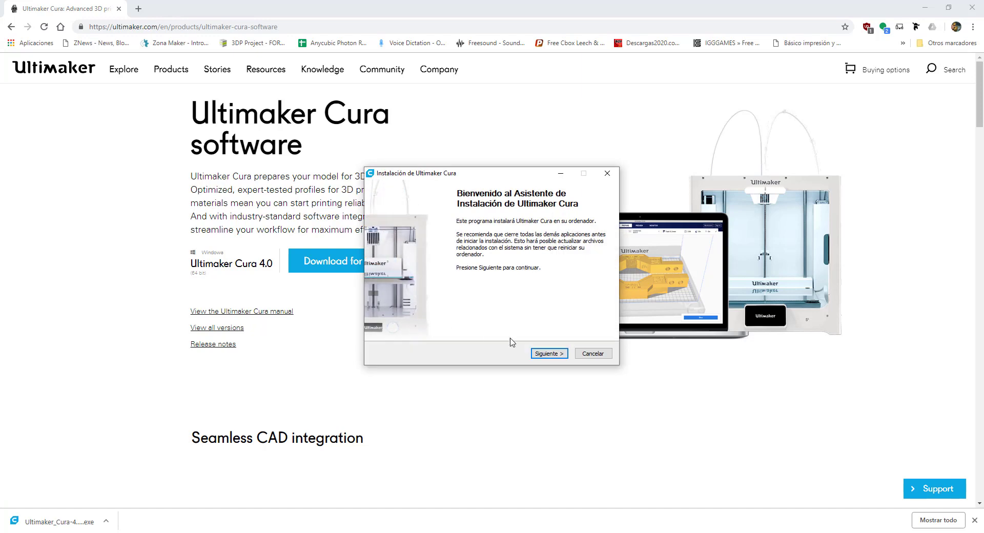
{"action": "left_click", "coordinate": [549, 353]}
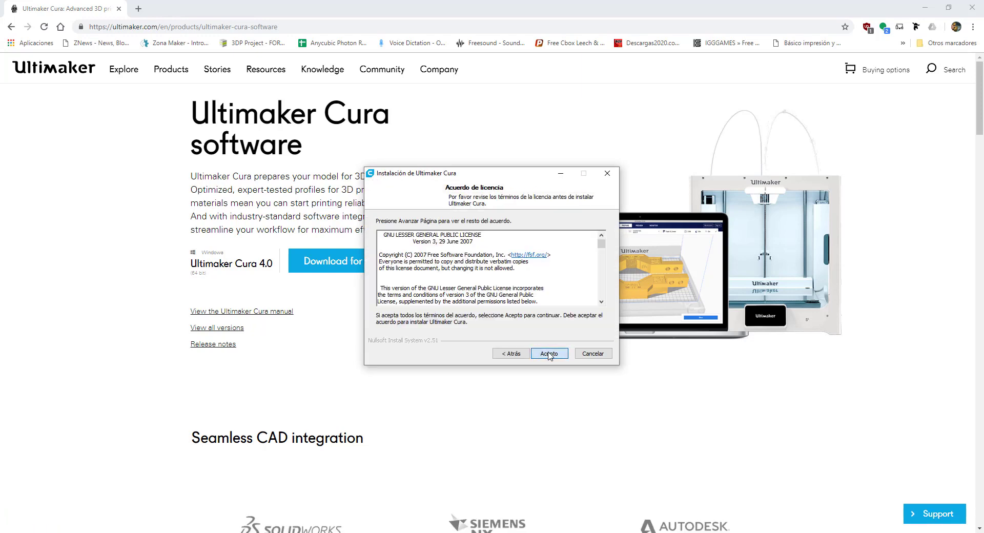
{"action": "left_click", "coordinate": [549, 353]}
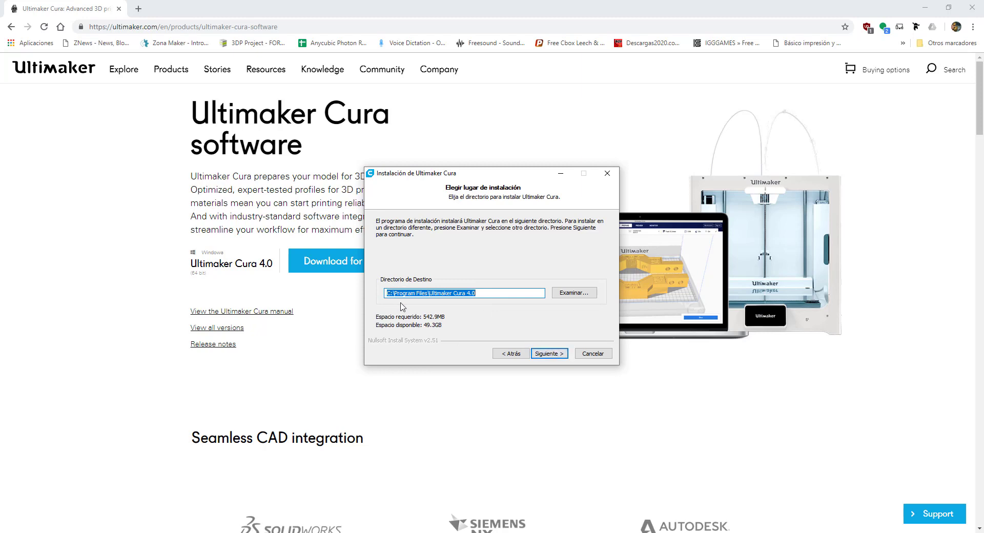
{"action": "left_click", "coordinate": [547, 354]}
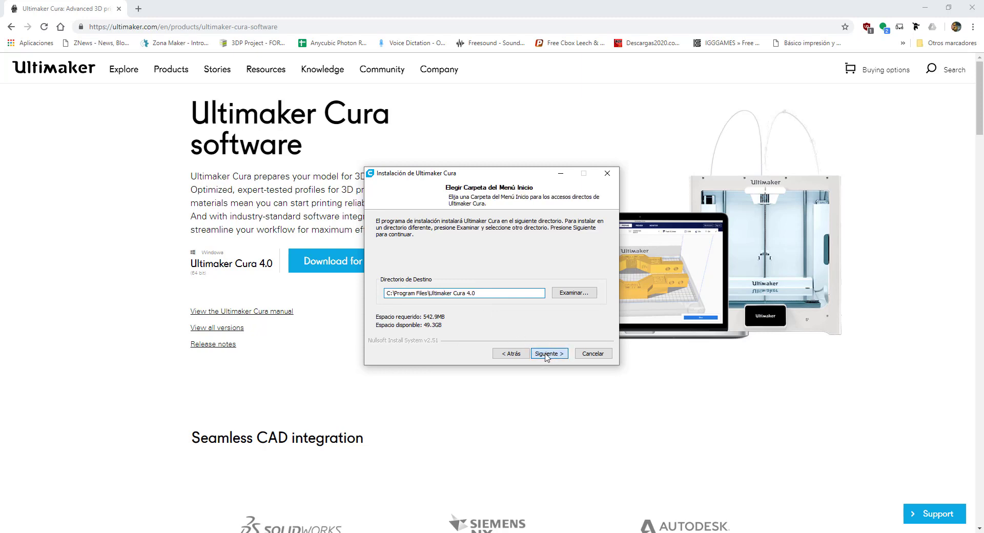
{"action": "left_click", "coordinate": [547, 354]}
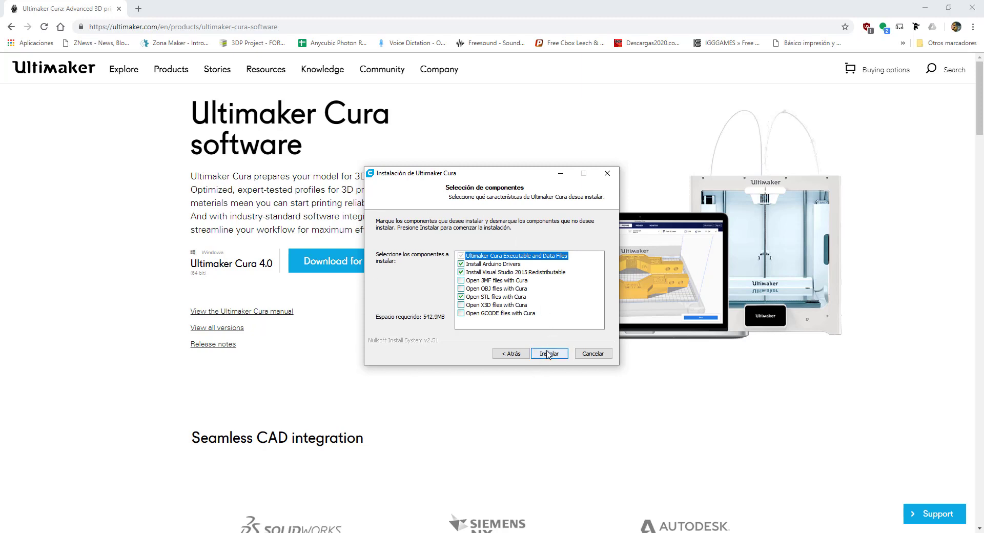
{"action": "left_click", "coordinate": [548, 354]}
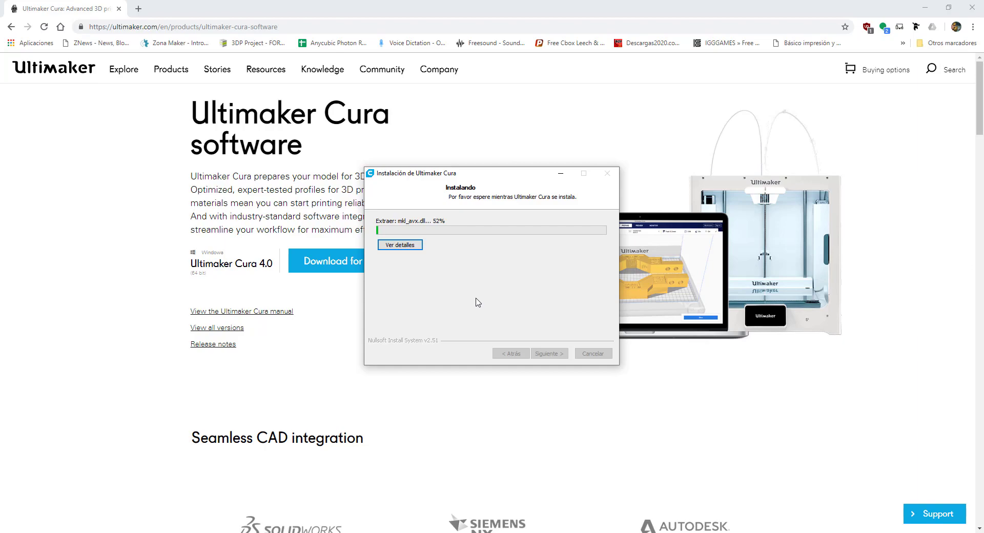
{"action": "left_click", "coordinate": [973, 7]}
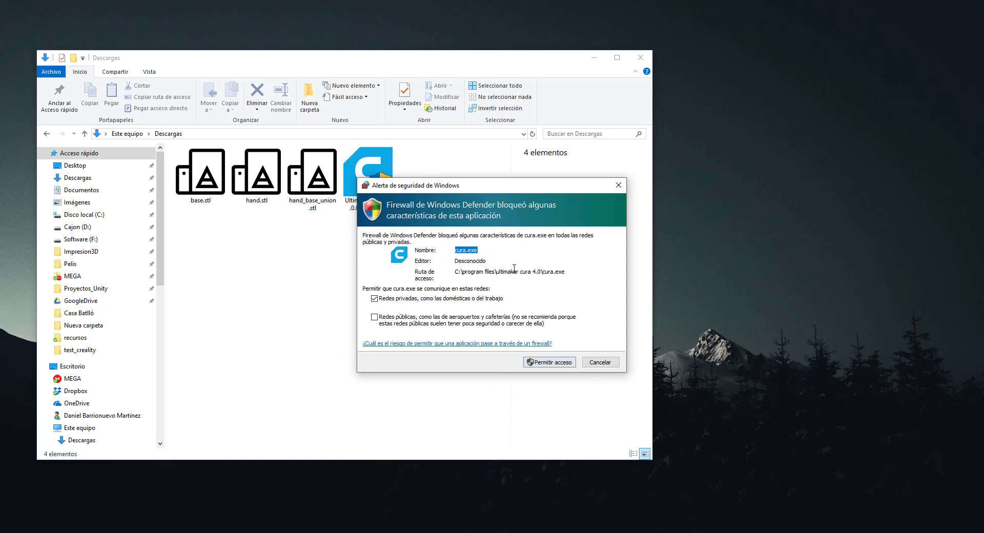
Step: Allow cura.exe through the Windows firewall on private networks and accept Ultimaker's user agreement
{"action": "left_click", "coordinate": [551, 363]}
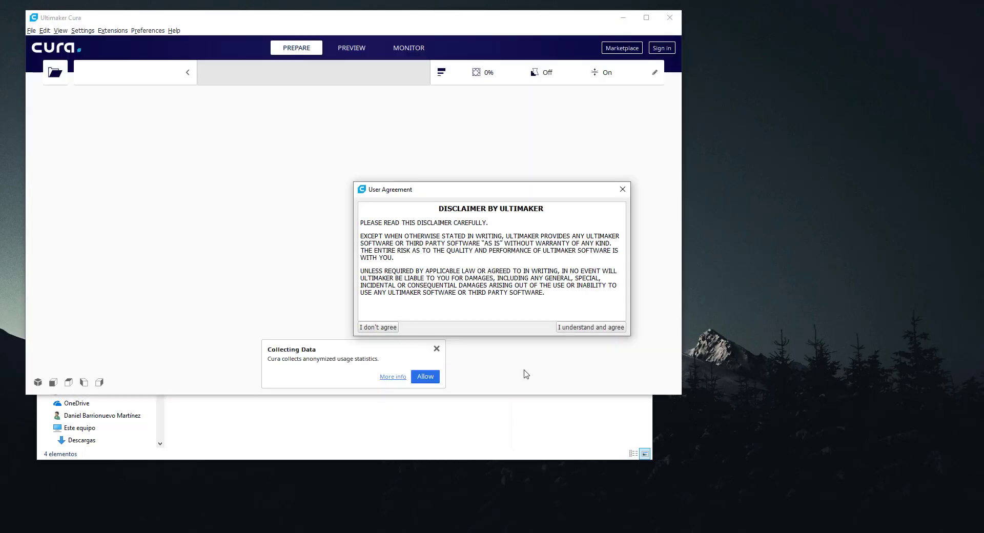
{"action": "left_click", "coordinate": [577, 327]}
{"action": "left_click", "coordinate": [593, 330]}
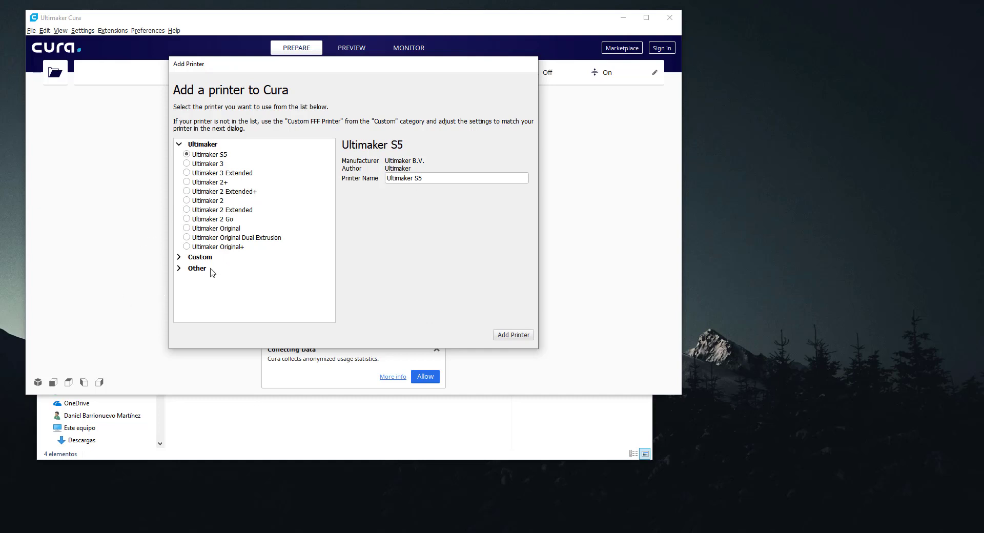
Step: Browse the printer models offered in the Custom and Other categories, including the Creality CR-10
{"action": "left_click", "coordinate": [179, 258]}
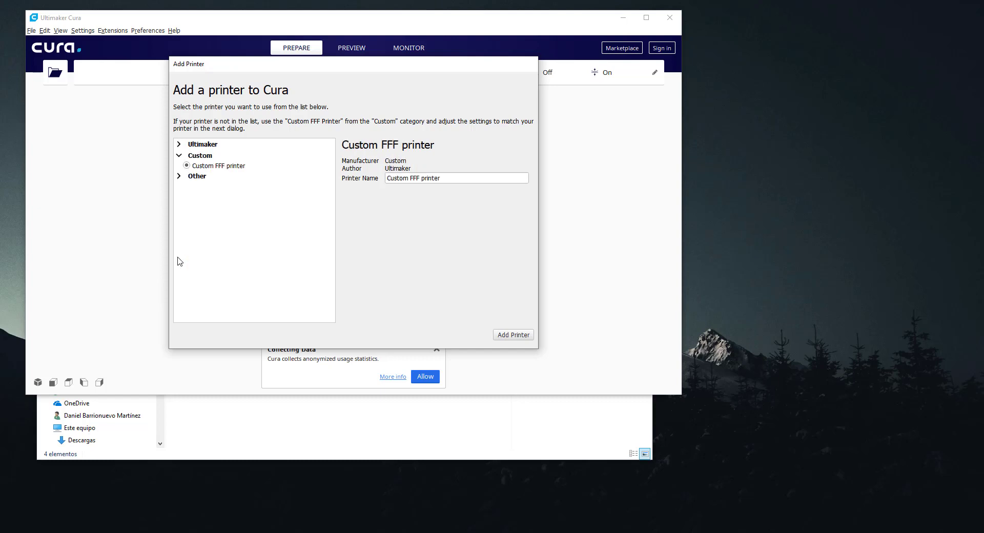
{"action": "left_click", "coordinate": [179, 177]}
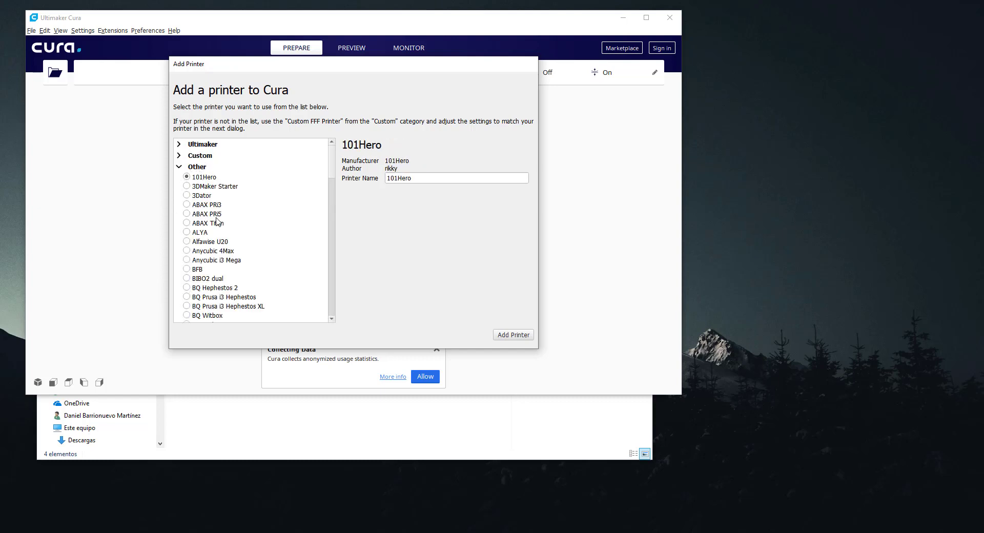
{"action": "scroll", "coordinate": [216, 221], "scroll_direction": "down", "scroll_amount": 5}
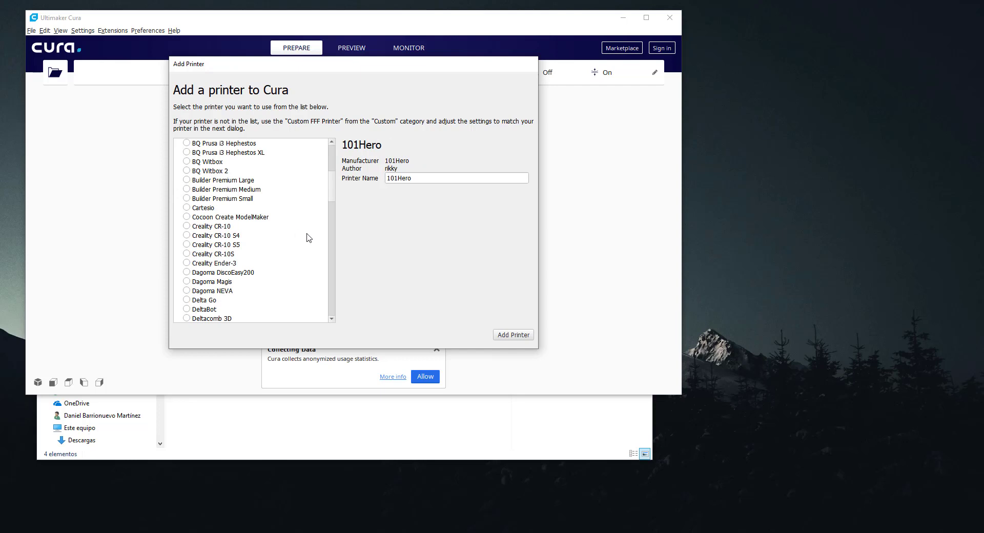
{"action": "left_click", "coordinate": [217, 228]}
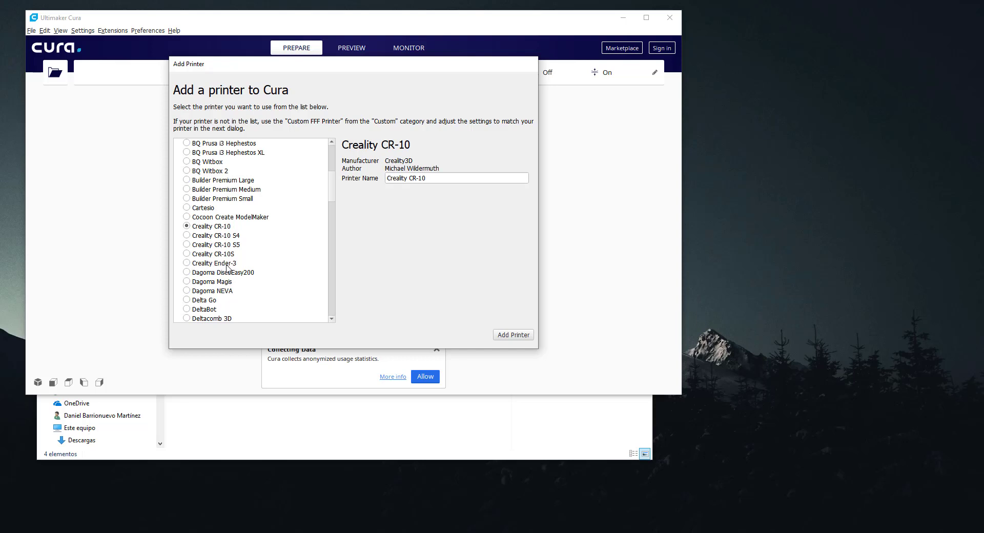
{"action": "scroll", "coordinate": [227, 268], "scroll_direction": "down", "scroll_amount": 15}
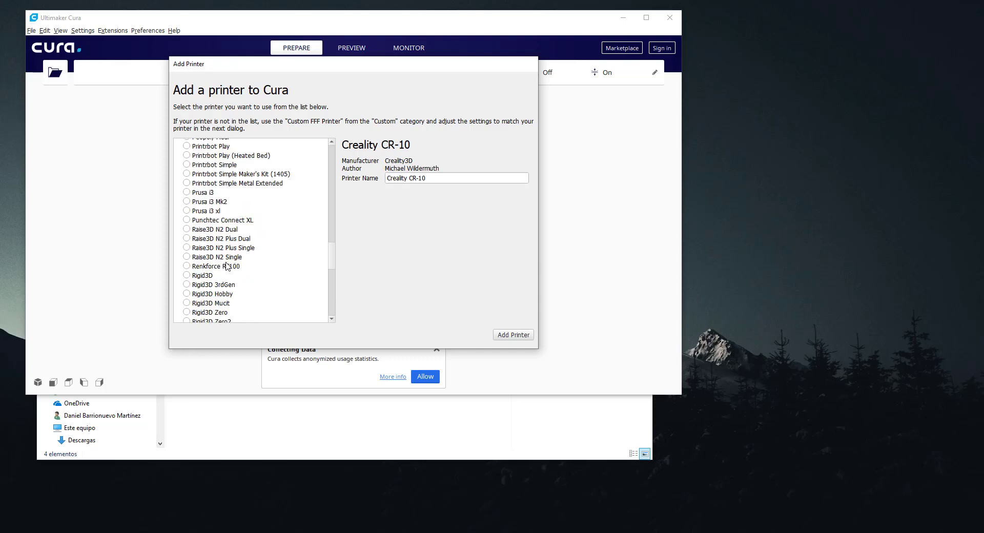
{"action": "scroll", "coordinate": [227, 267], "scroll_direction": "down", "scroll_amount": 10}
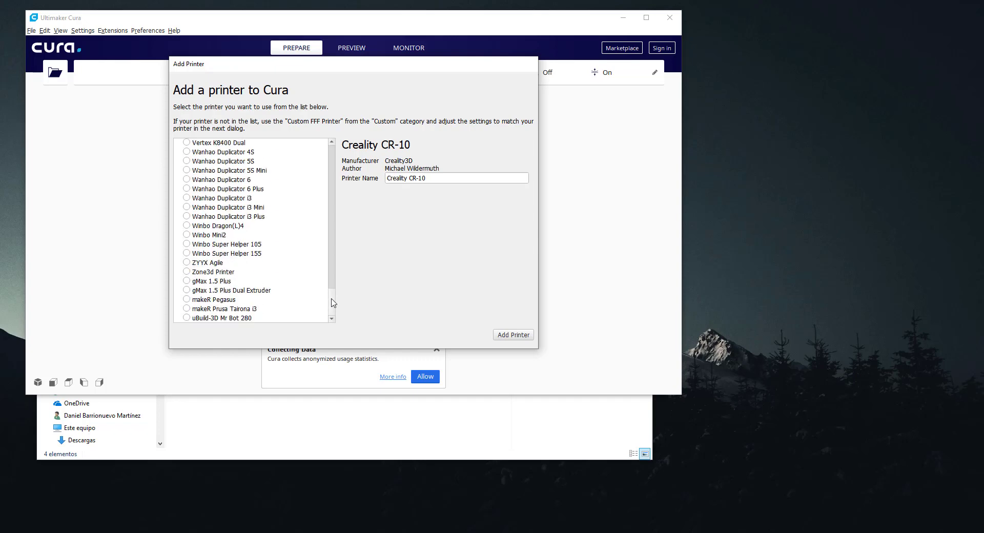
{"action": "left_click_drag", "start_coordinate": [332, 302], "coordinate": [312, 141]}
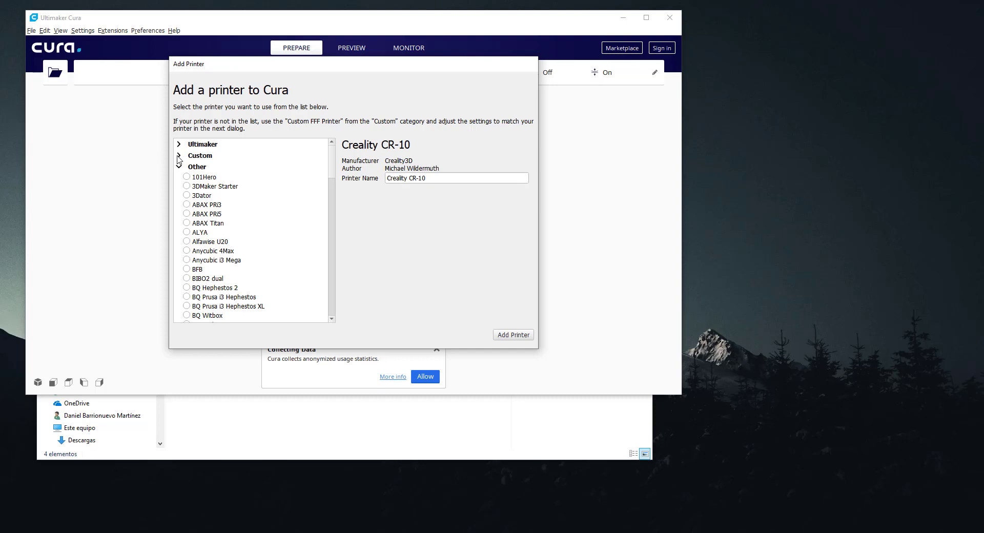
Step: Add a Custom FFF printer named "Impresora Grande"
{"action": "left_click", "coordinate": [178, 156]}
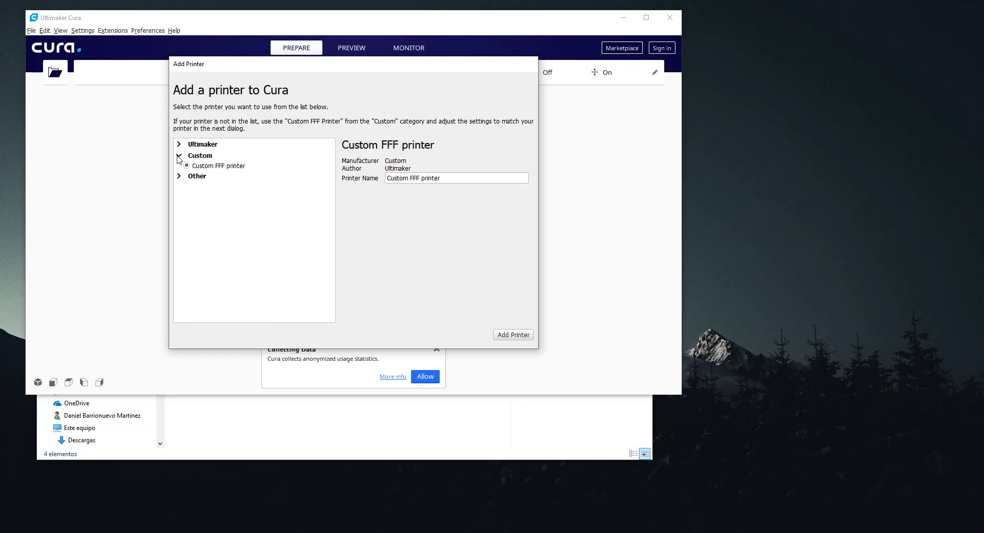
{"action": "left_click_drag", "start_coordinate": [444, 179], "coordinate": [350, 178]}
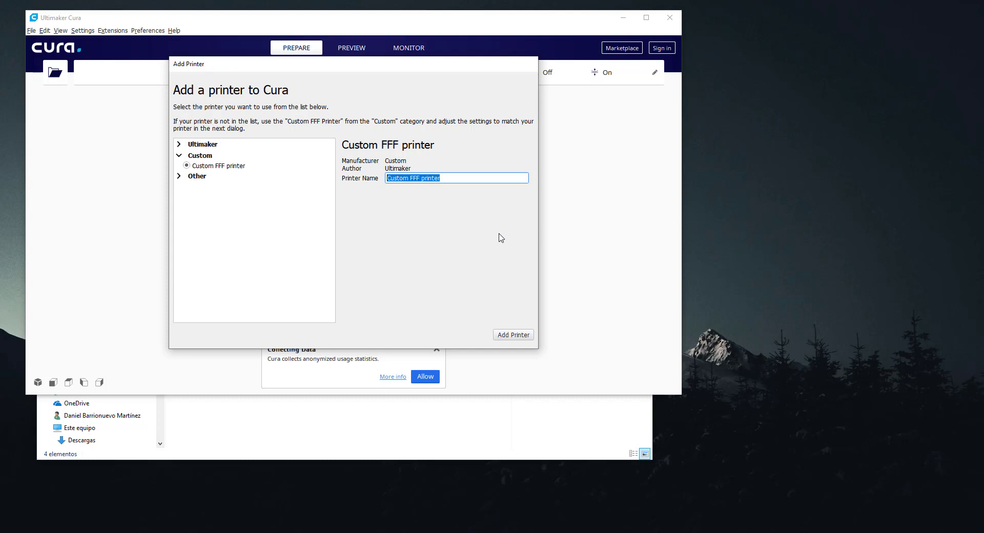
{"action": "type", "text": "Impresora Grande"}
{"action": "left_click", "coordinate": [519, 336]}
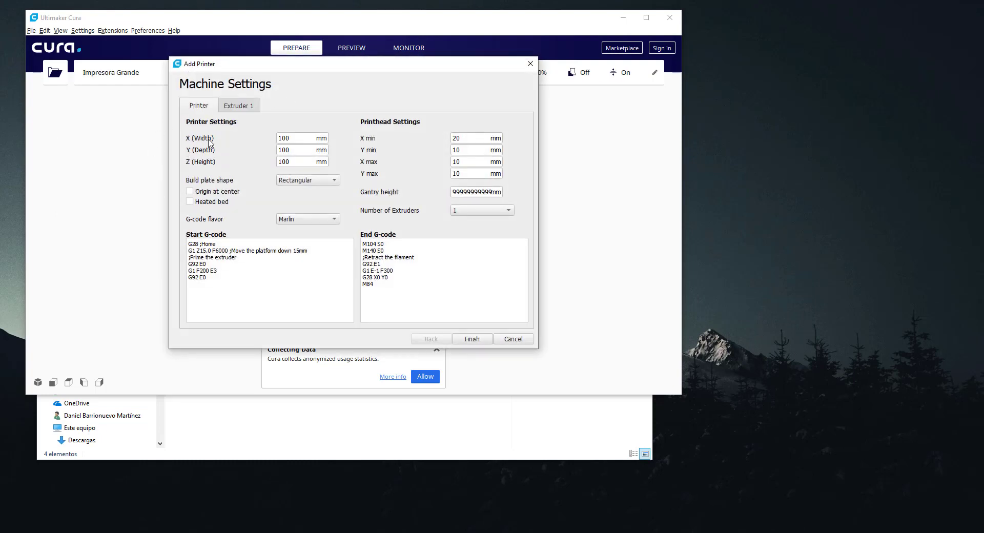
Step: Set the printer's build volume to 300 mm width, 300 mm depth and 400 mm height
{"action": "double_click", "coordinate": [297, 137]}
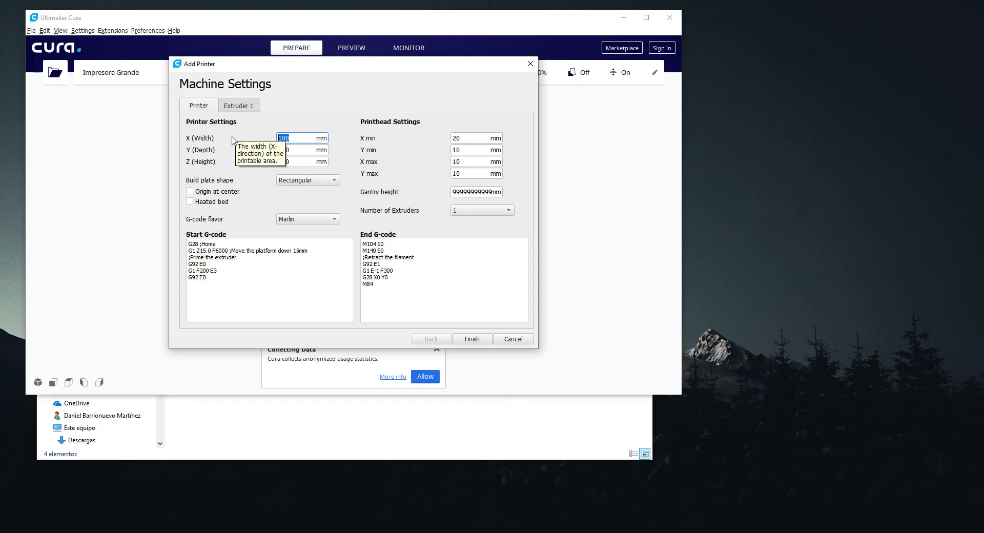
{"action": "type", "text": "3"}
{"action": "key", "text": "Tab"}
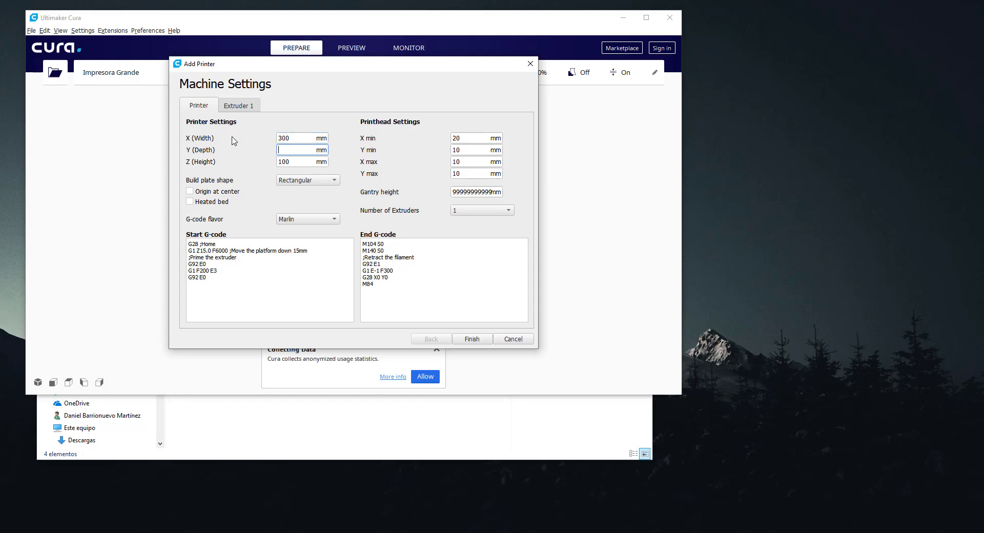
{"action": "type", "text": "300"}
{"action": "key", "text": "Tab"}
{"action": "key", "text": "Tab"}
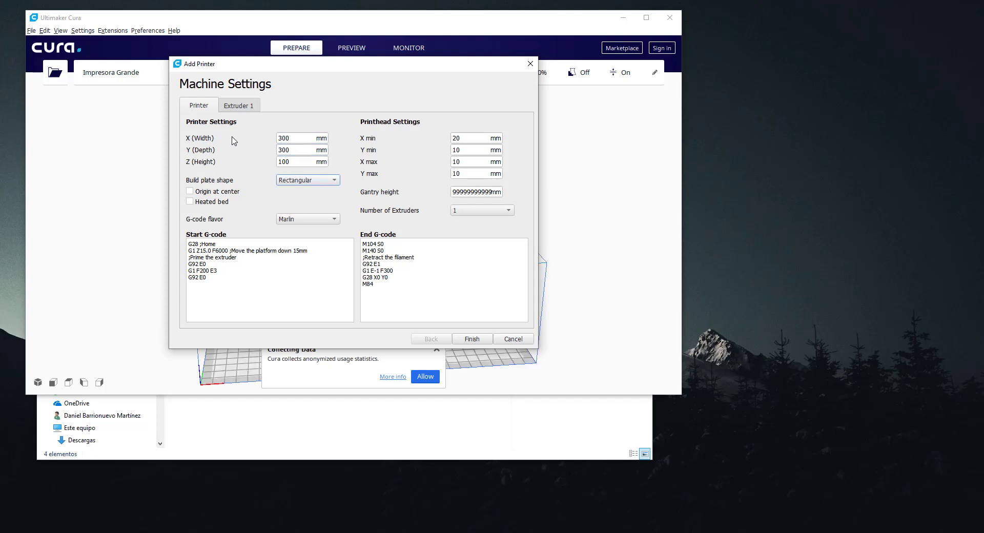
{"action": "left_click", "coordinate": [280, 162]}
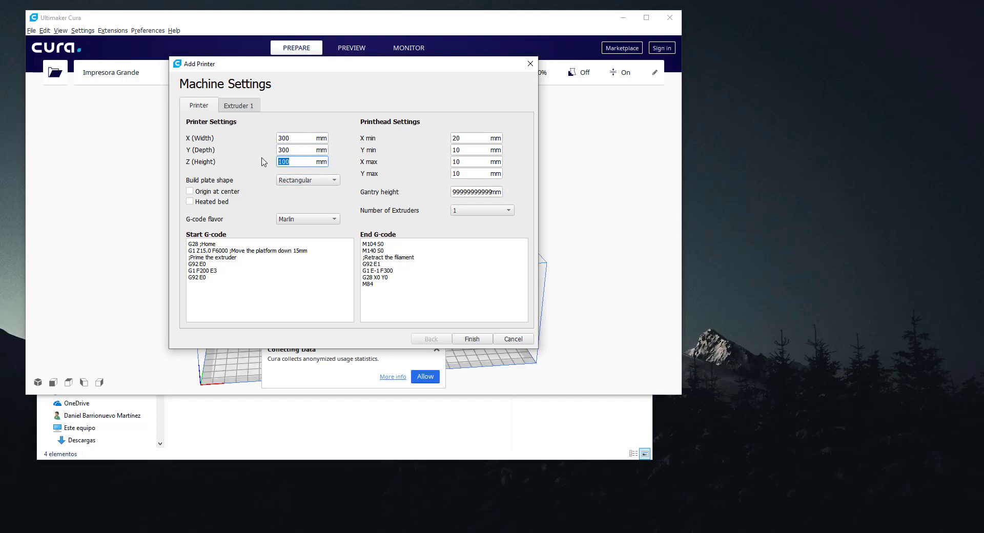
{"action": "type", "text": "400"}
{"action": "left_click", "coordinate": [312, 148]}
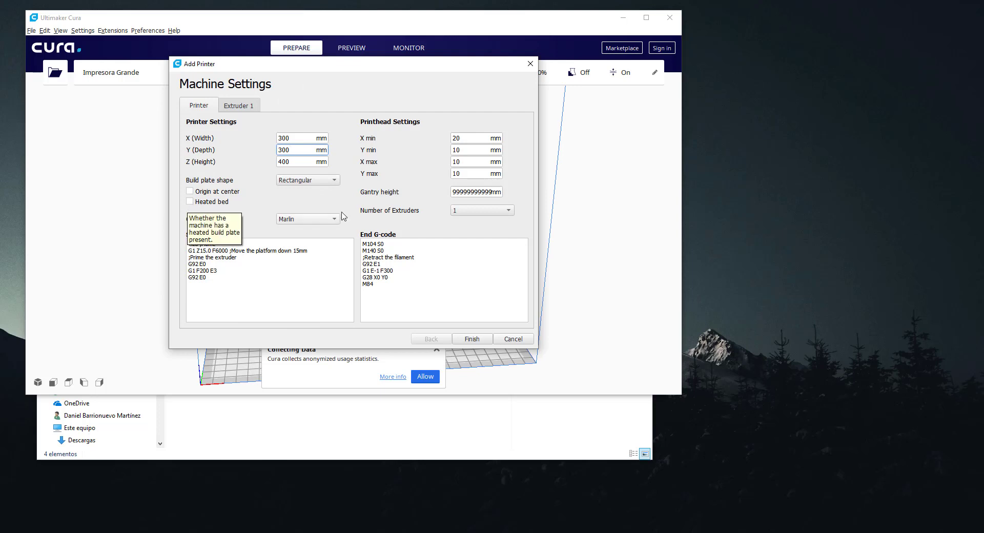
Step: Enable the heated bed, keep Marlin as the G-code flavor, and finish the printer's machine settings
{"action": "left_click", "coordinate": [190, 202]}
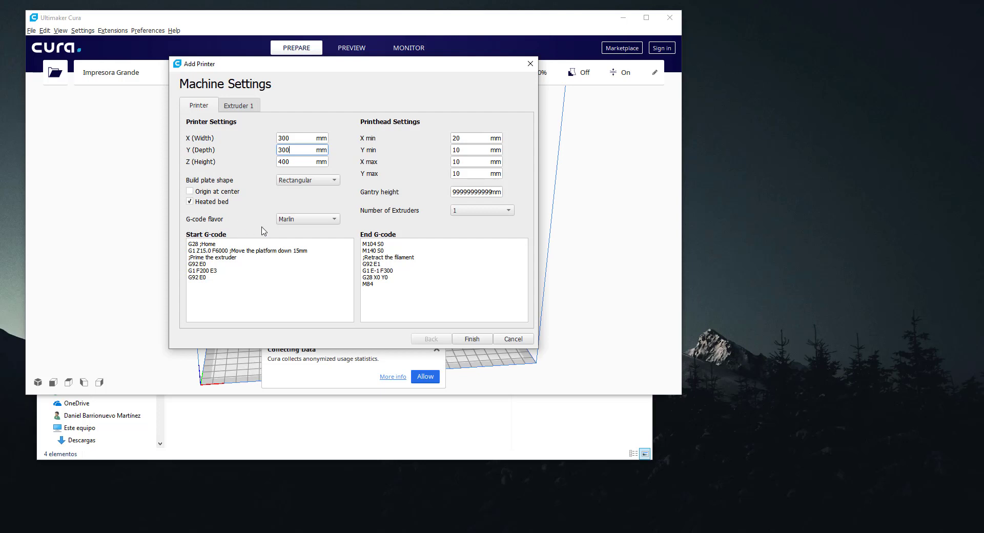
{"action": "left_click", "coordinate": [311, 223]}
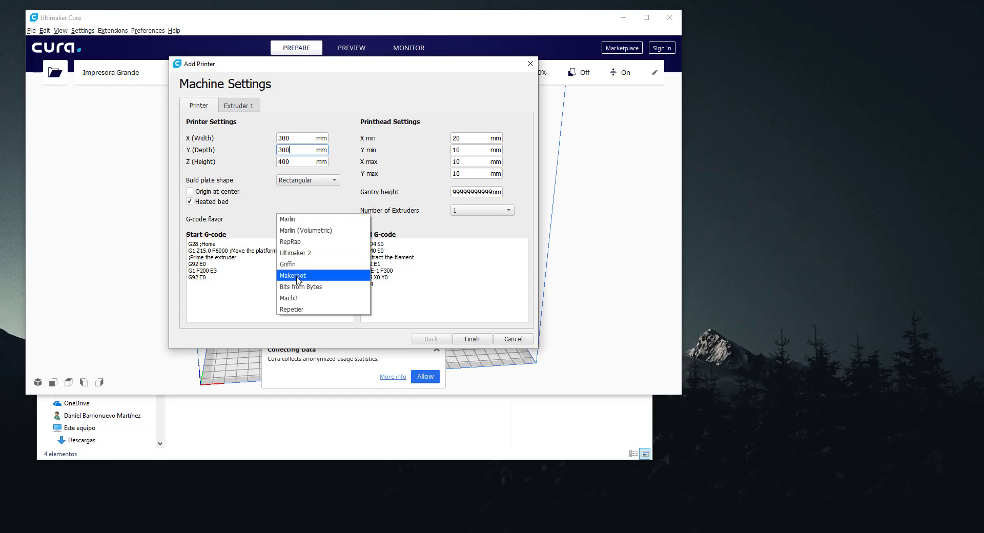
{"action": "left_click", "coordinate": [249, 237]}
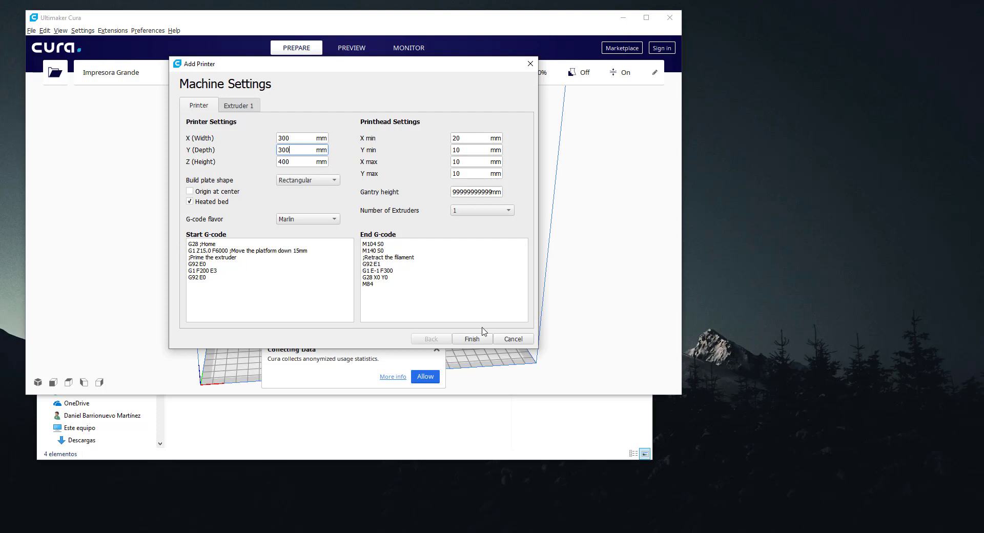
{"action": "left_click", "coordinate": [472, 341]}
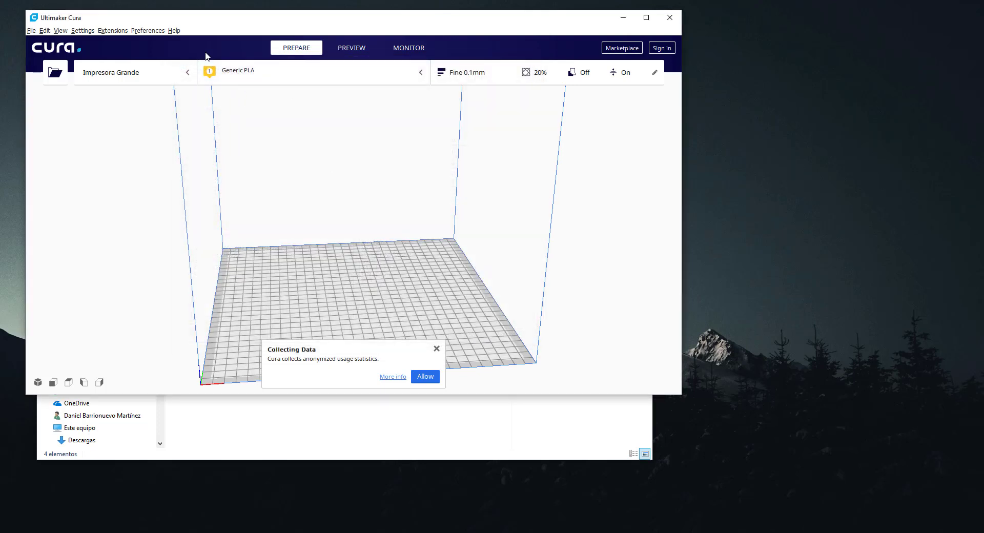
Step: Maximize the window and allow Cura to collect anonymized usage statistics
{"action": "left_click", "coordinate": [647, 17]}
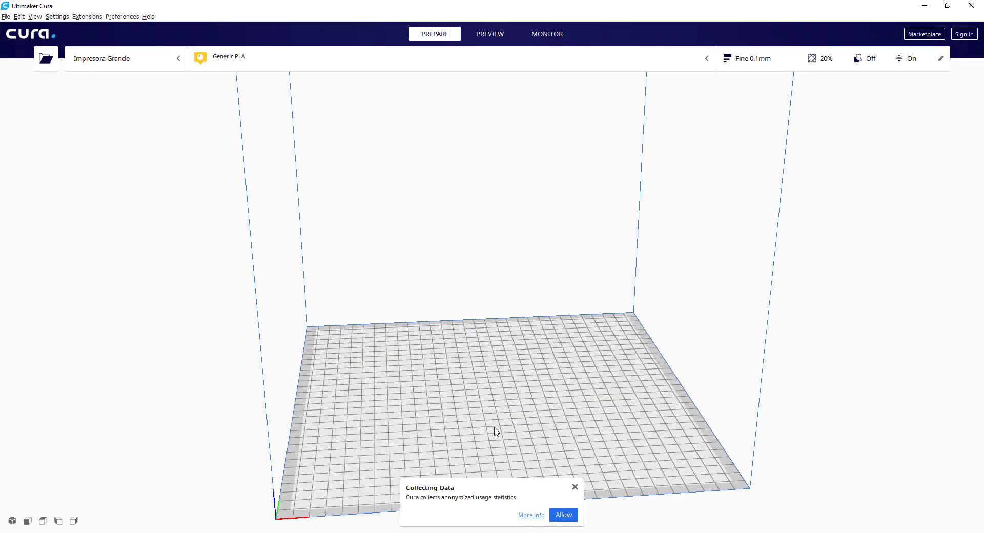
{"action": "scroll", "coordinate": [573, 285], "scroll_direction": "down", "scroll_amount": 5}
{"action": "right_click_drag", "start_coordinate": [588, 309], "coordinate": [495, 357]}
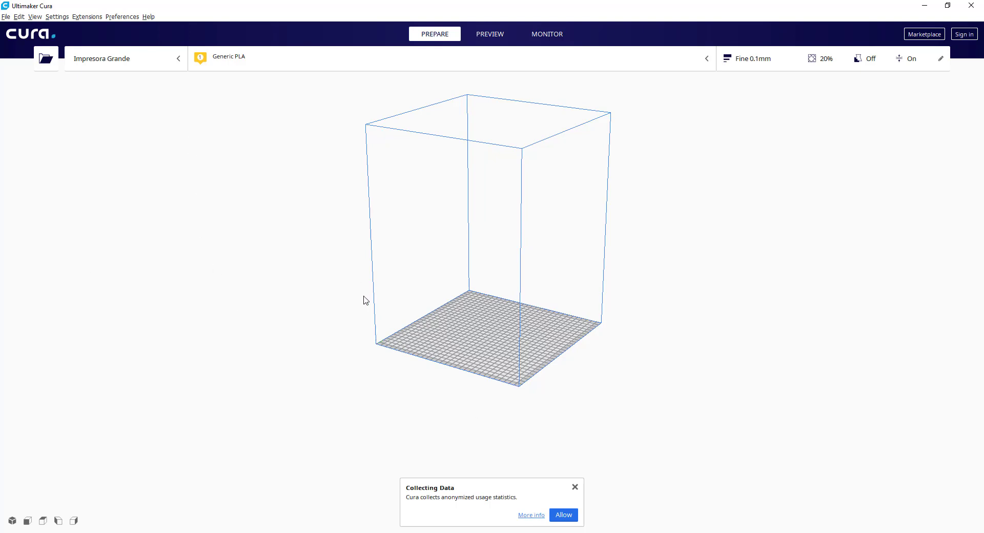
{"action": "right_click", "coordinate": [563, 516]}
{"action": "left_click", "coordinate": [554, 516]}
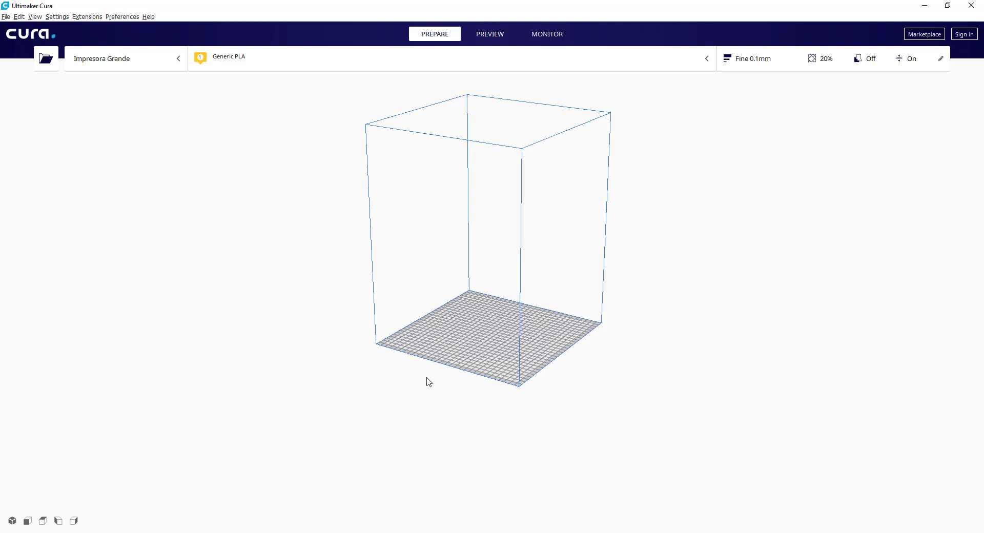
Step: Add a Creality CR-10 from the Other category to the local printers in the preferences
{"action": "left_click", "coordinate": [119, 18]}
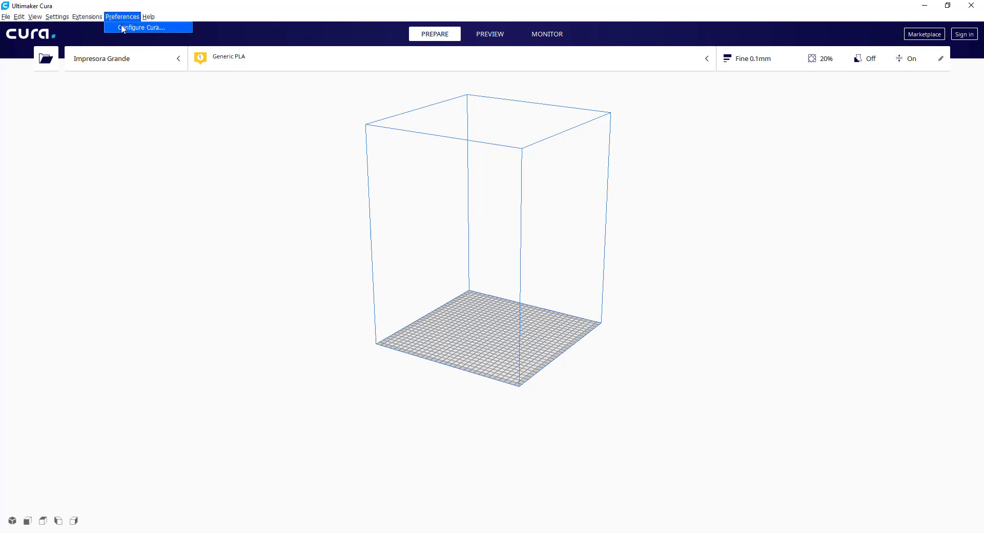
{"action": "left_click", "coordinate": [146, 27]}
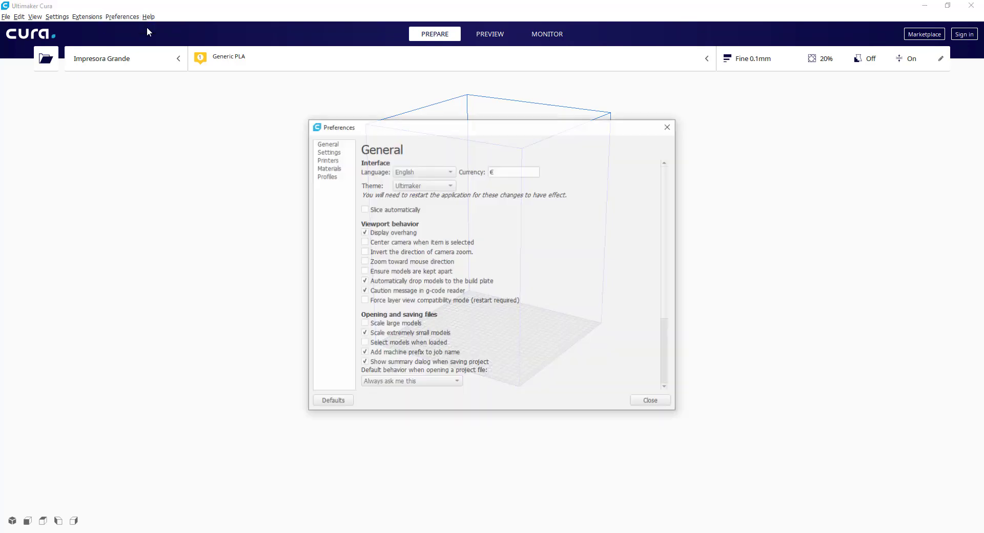
{"action": "left_click", "coordinate": [326, 161]}
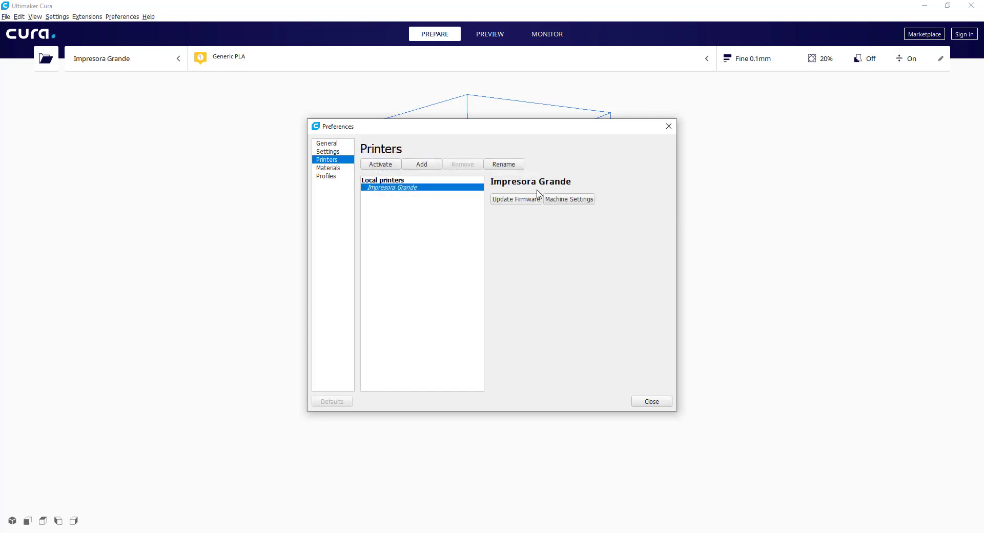
{"action": "left_click", "coordinate": [417, 168]}
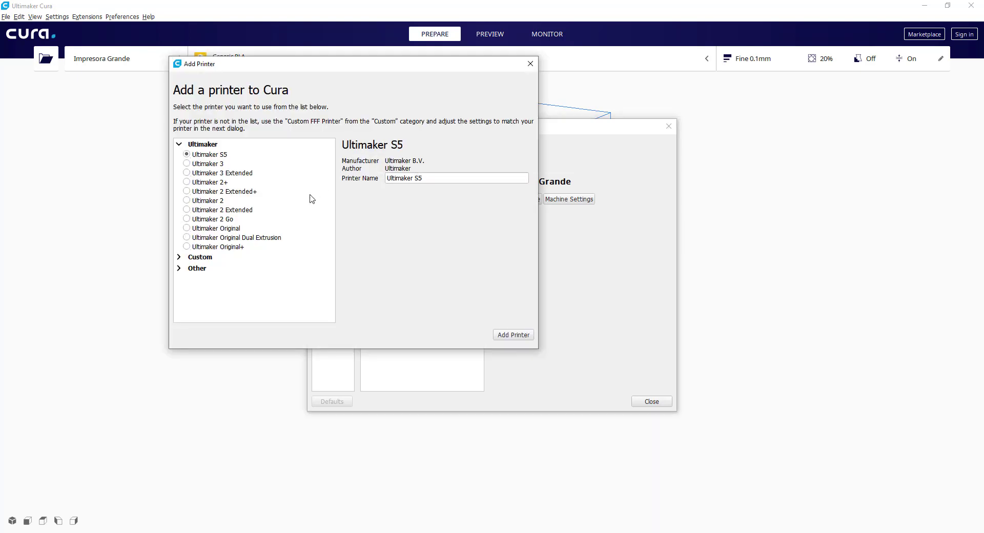
{"action": "left_click", "coordinate": [180, 269]}
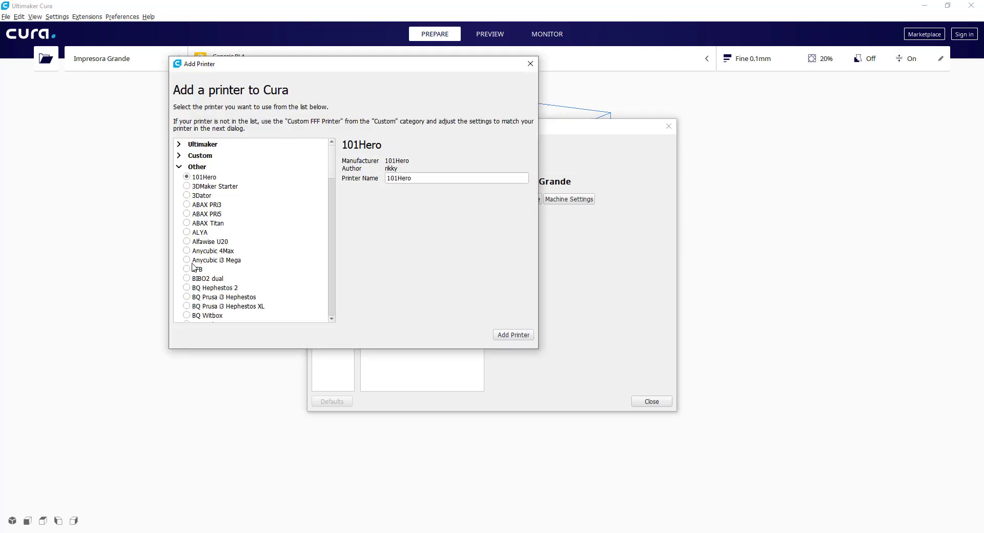
{"action": "scroll", "coordinate": [194, 266], "scroll_direction": "down", "scroll_amount": 5}
{"action": "left_click", "coordinate": [283, 256]}
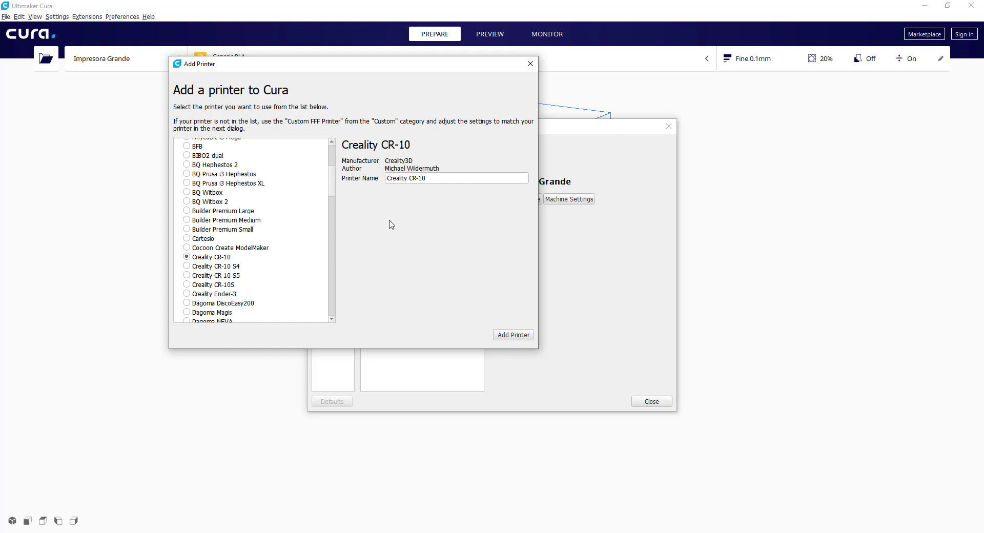
{"action": "left_click", "coordinate": [511, 335]}
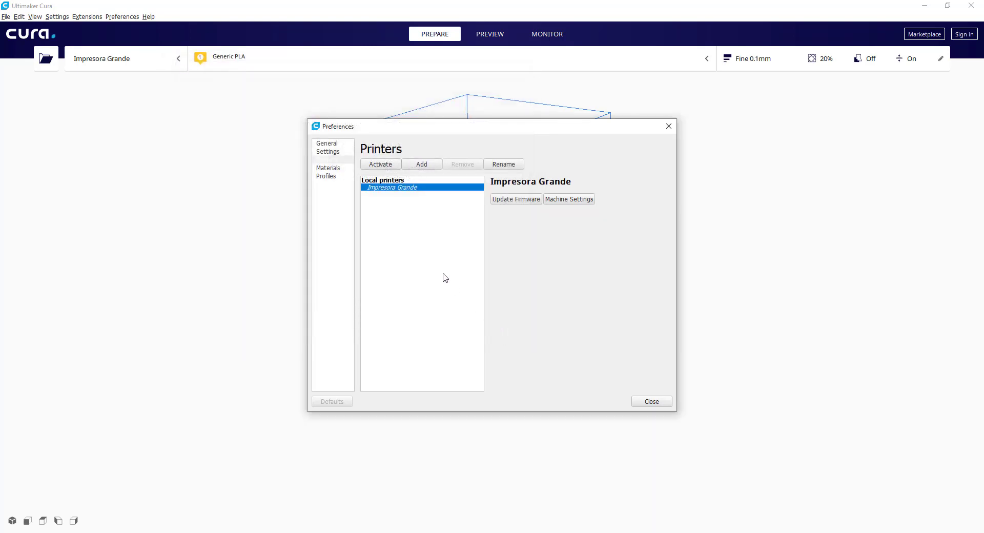
Step: Remove the Impresora Grande printer from the local printers and confirm the removal
{"action": "left_click", "coordinate": [383, 188]}
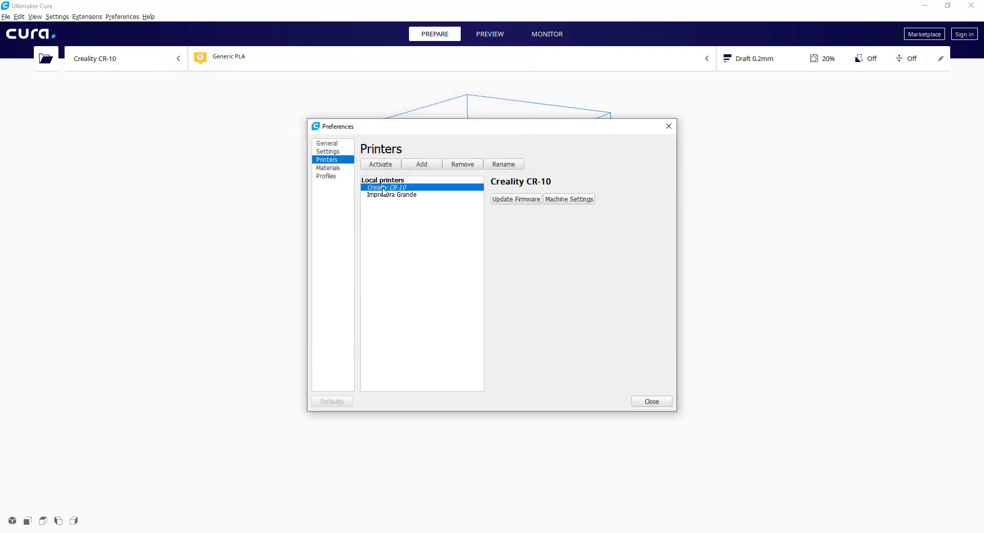
{"action": "left_click", "coordinate": [376, 194]}
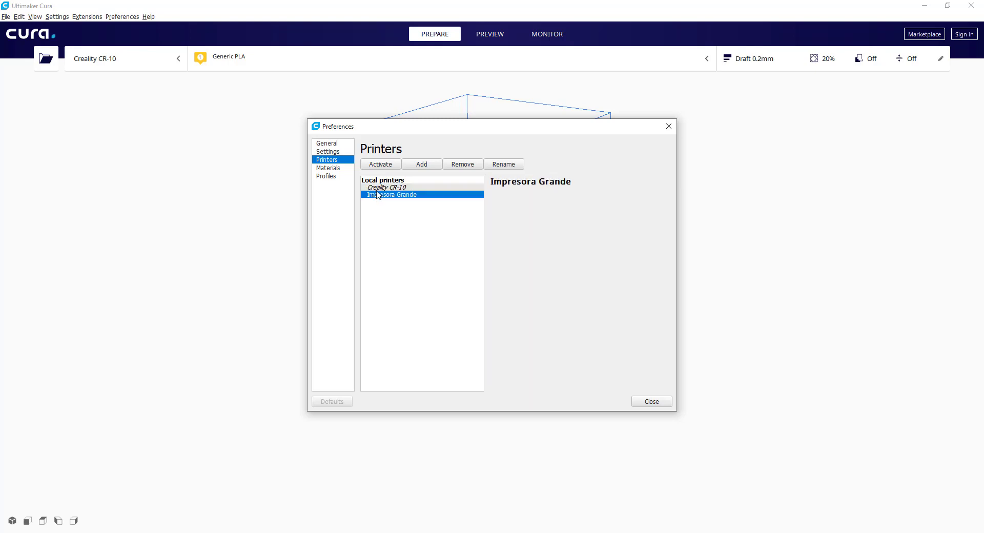
{"action": "left_click", "coordinate": [382, 188]}
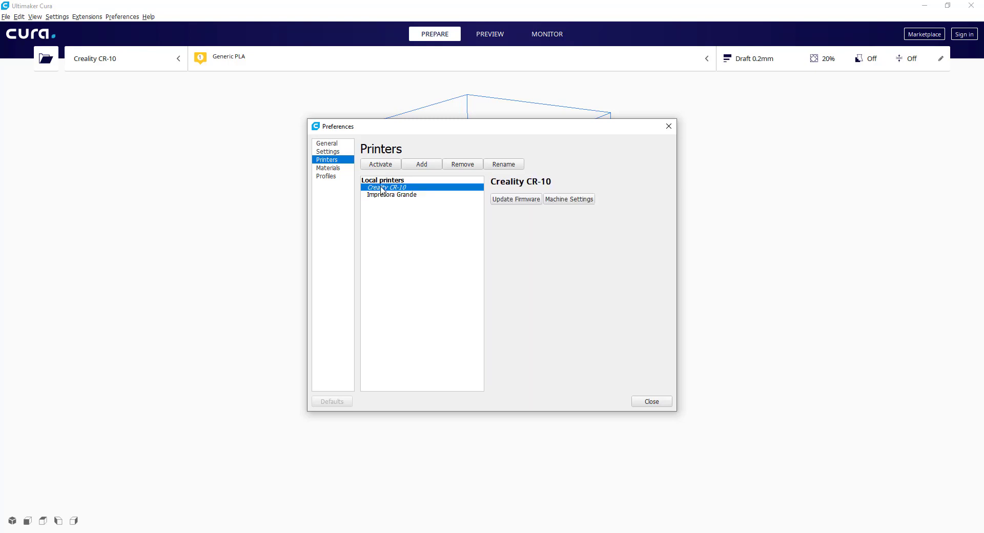
{"action": "left_click", "coordinate": [382, 195]}
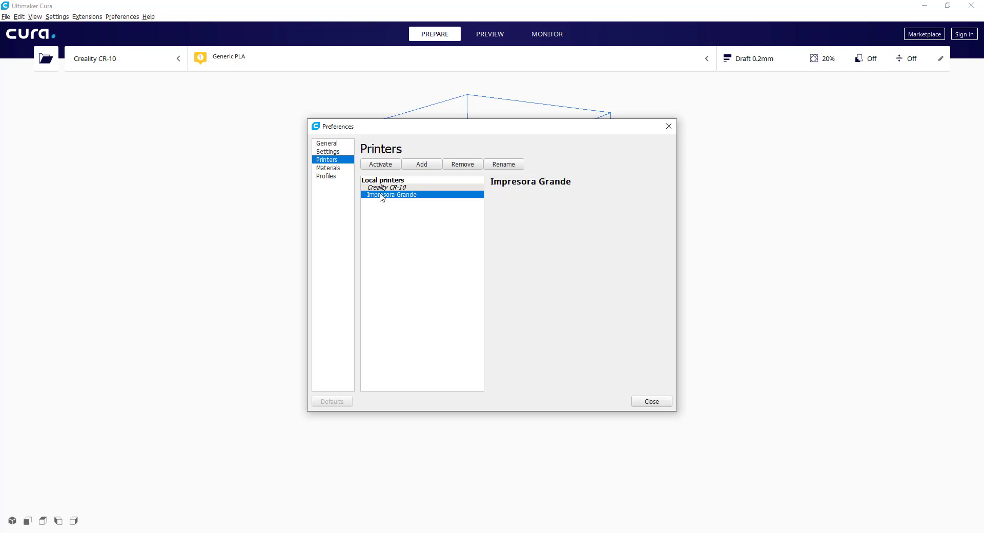
{"action": "left_click", "coordinate": [378, 189]}
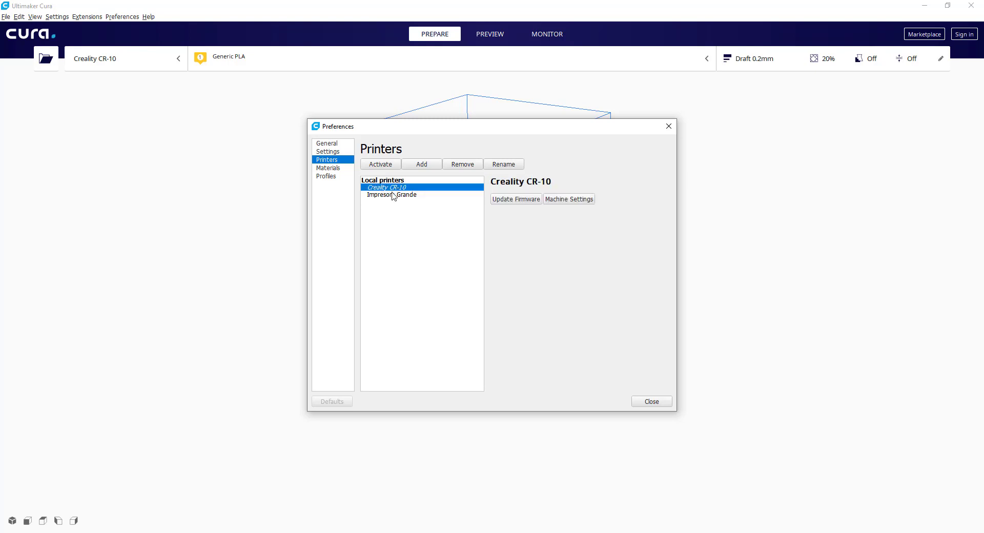
{"action": "left_click", "coordinate": [393, 195]}
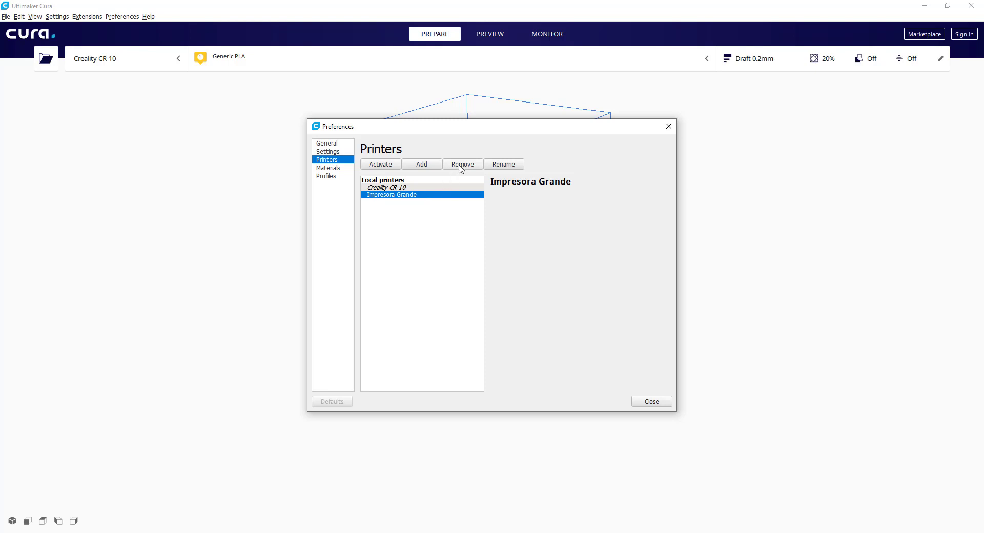
{"action": "left_click", "coordinate": [461, 165]}
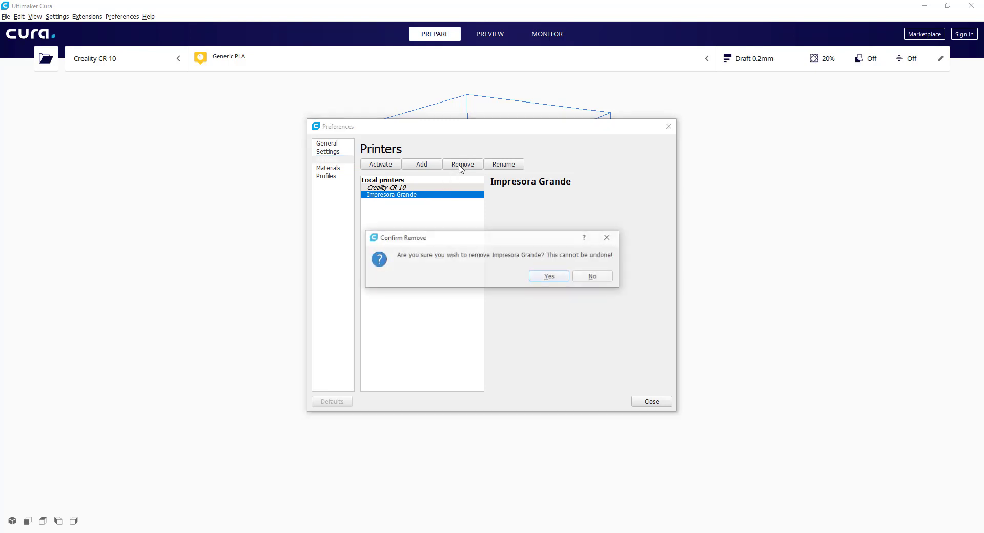
{"action": "left_click", "coordinate": [544, 277]}
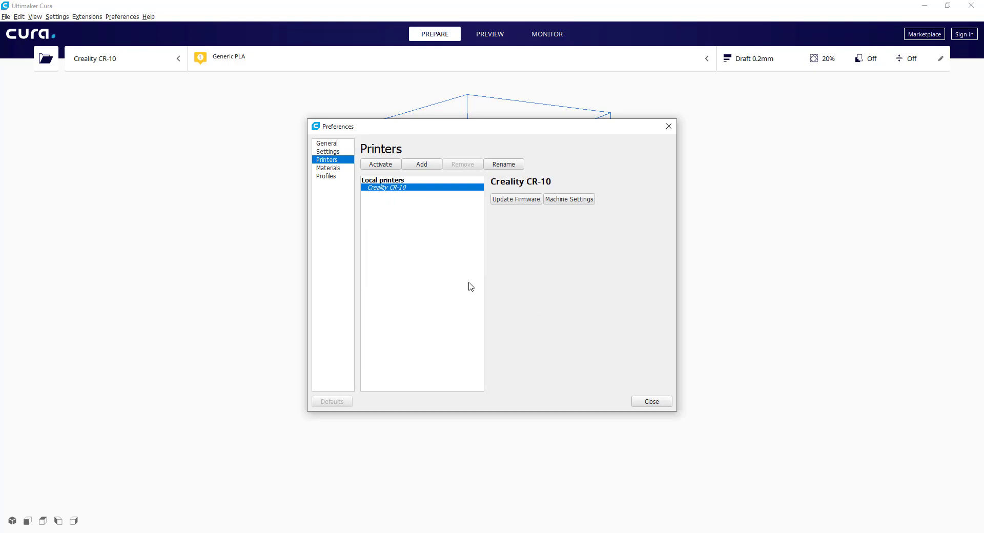
Step: Review the interface languages offered in the General preferences, keep English and close the preferences
{"action": "left_click", "coordinate": [327, 144]}
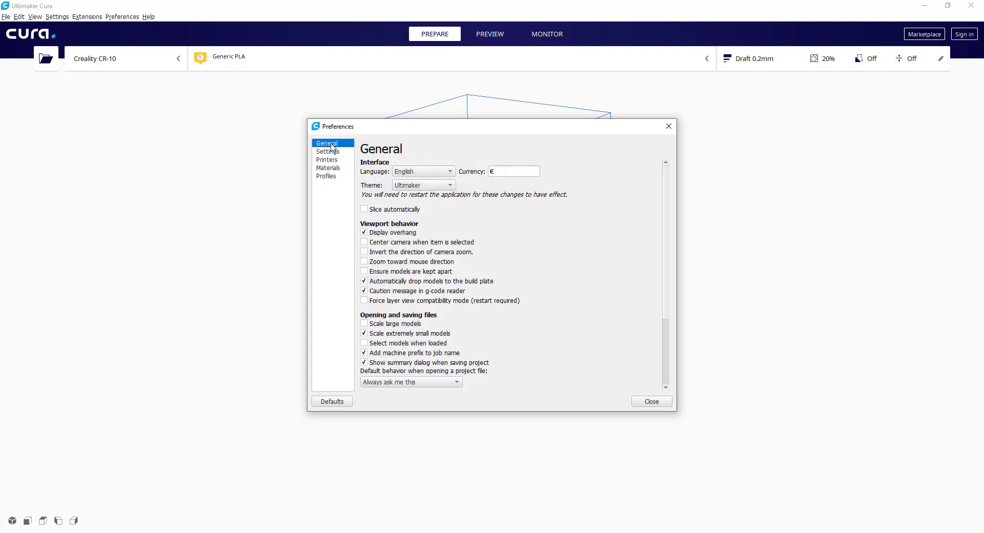
{"action": "left_click", "coordinate": [415, 171]}
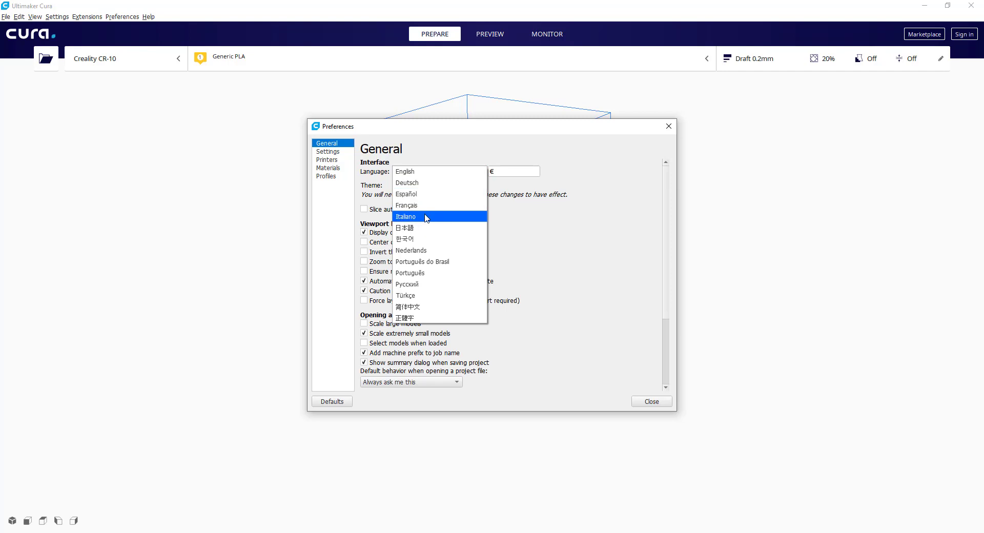
{"action": "left_click", "coordinate": [429, 155]}
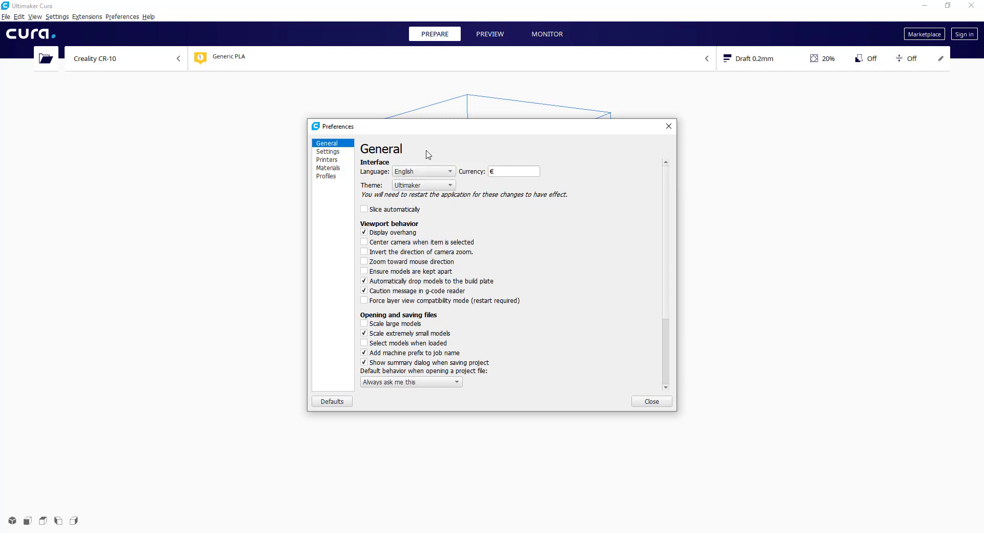
{"action": "left_click", "coordinate": [647, 402]}
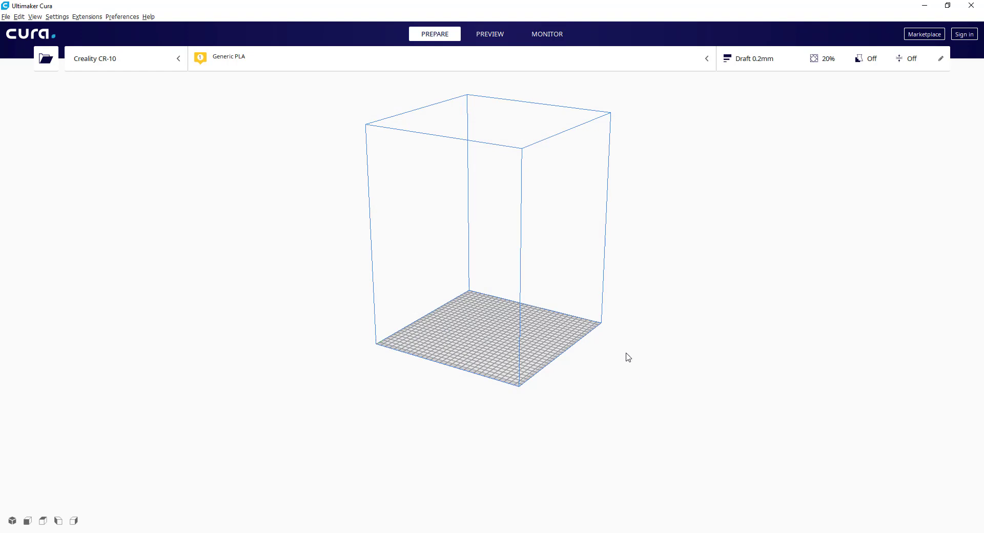
Step: Load the model hand_base_union.stl from the Descargas folder onto the build plate
{"action": "right_click_drag", "start_coordinate": [635, 312], "coordinate": [291, 409]}
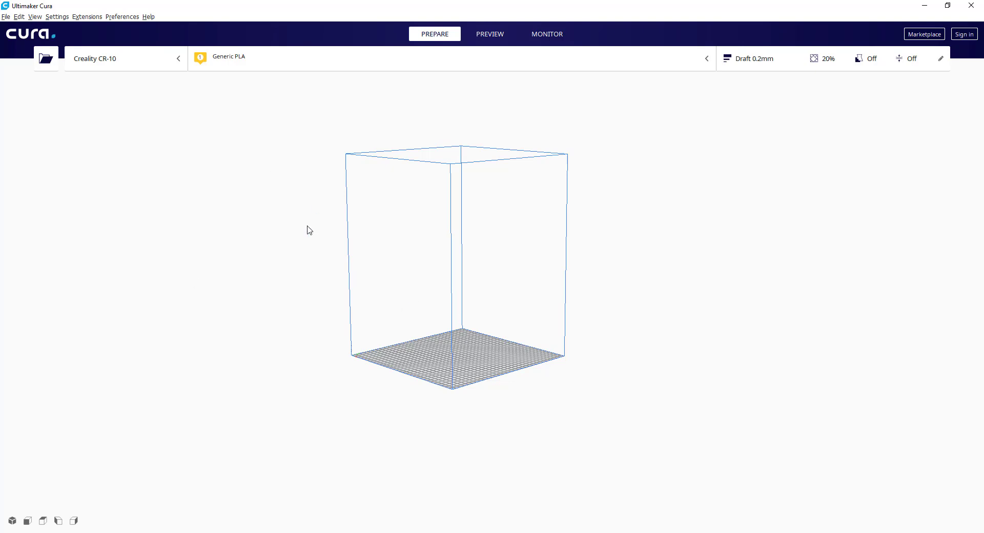
{"action": "left_click", "coordinate": [46, 60]}
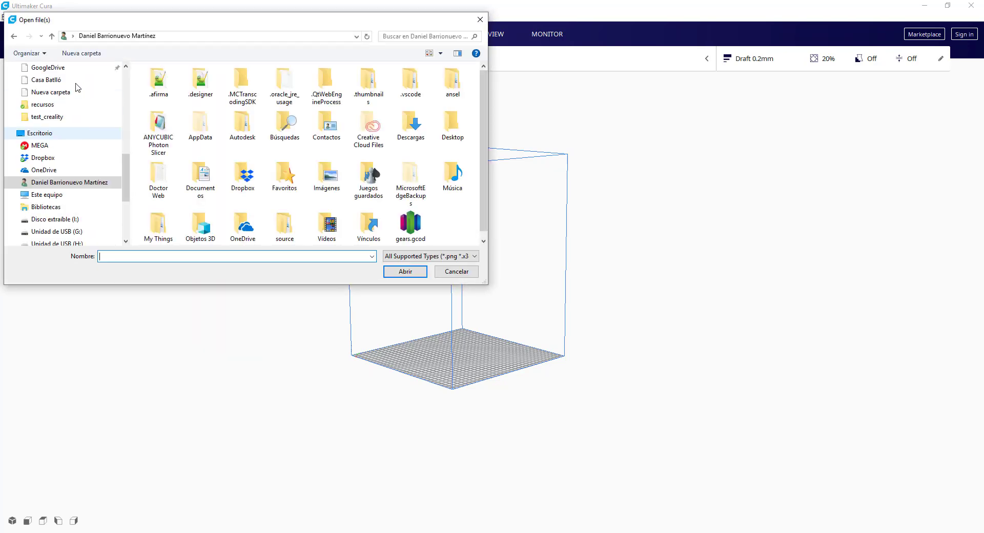
{"action": "scroll", "coordinate": [77, 88], "scroll_direction": "down", "scroll_amount": 3}
{"action": "scroll", "coordinate": [62, 95], "scroll_direction": "up", "scroll_amount": 8}
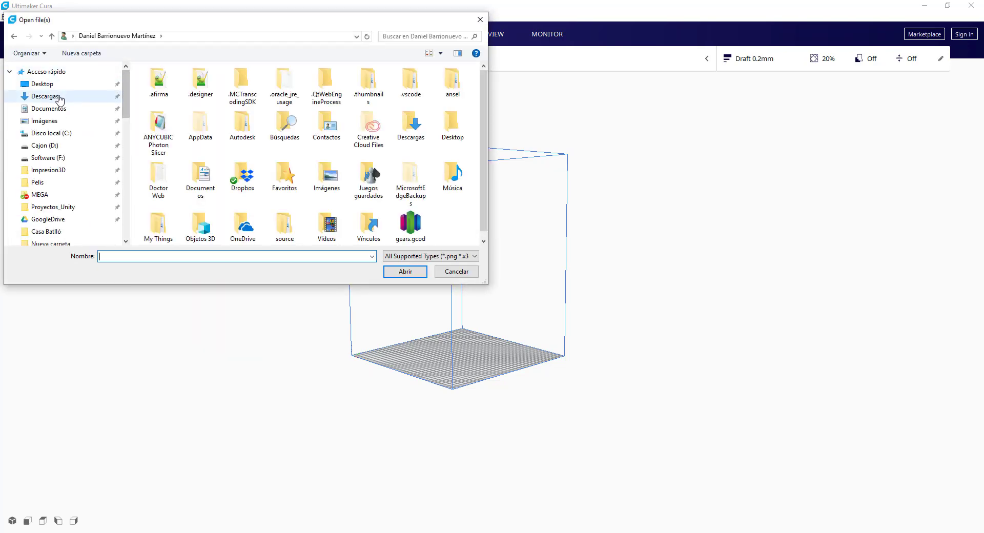
{"action": "left_click", "coordinate": [45, 96]}
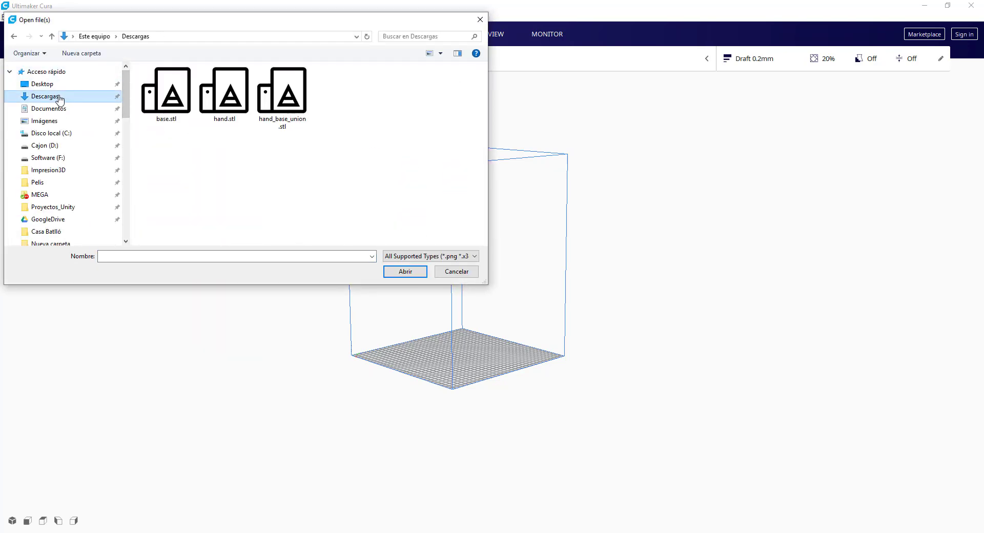
{"action": "left_click", "coordinate": [296, 105]}
{"action": "left_click", "coordinate": [405, 272]}
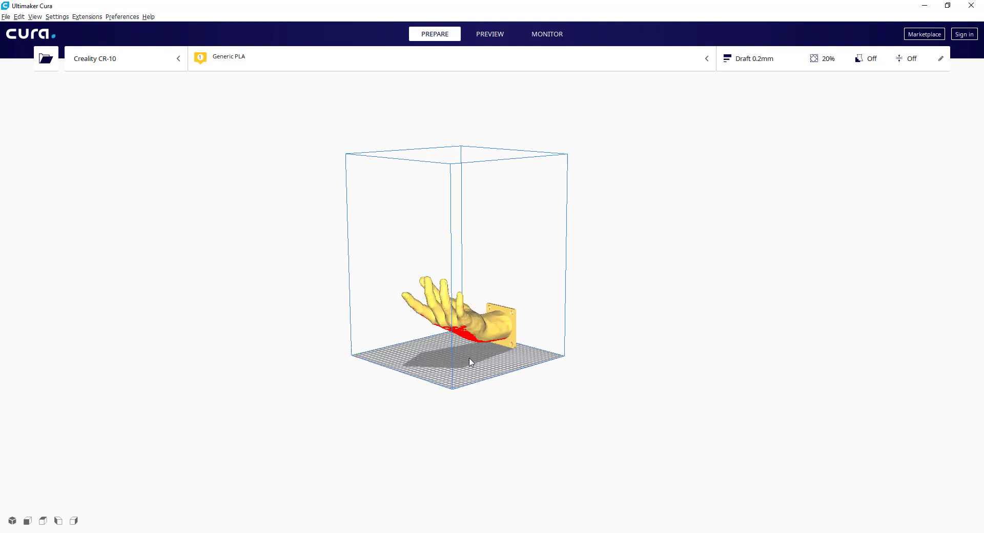
Step: Examine the hand model from several angles, especially the red overhang areas on its underside and the mounting plate
{"action": "right_click_drag", "start_coordinate": [600, 384], "coordinate": [519, 399]}
{"action": "scroll", "coordinate": [507, 382], "scroll_direction": "up", "scroll_amount": 3}
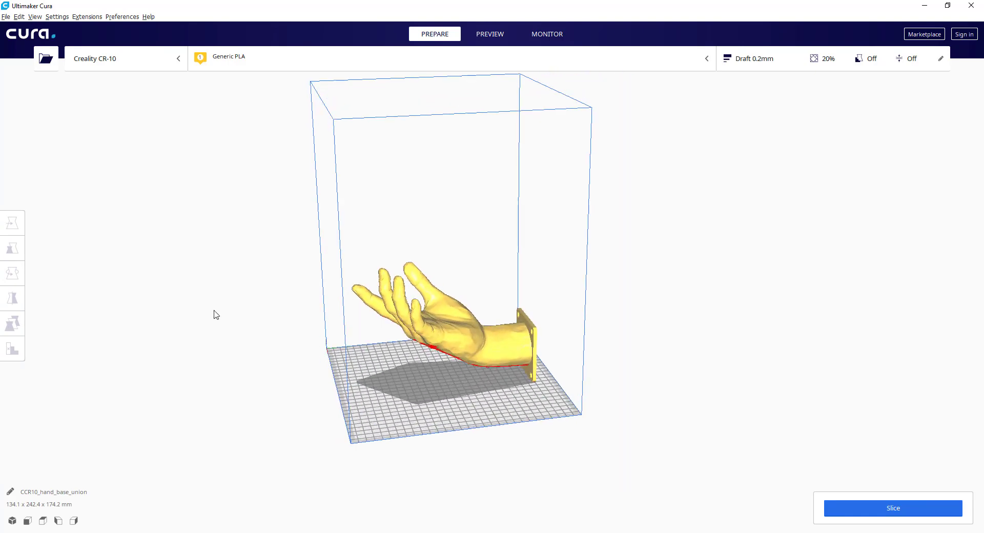
{"action": "right_click_drag", "start_coordinate": [540, 430], "coordinate": [399, 384]}
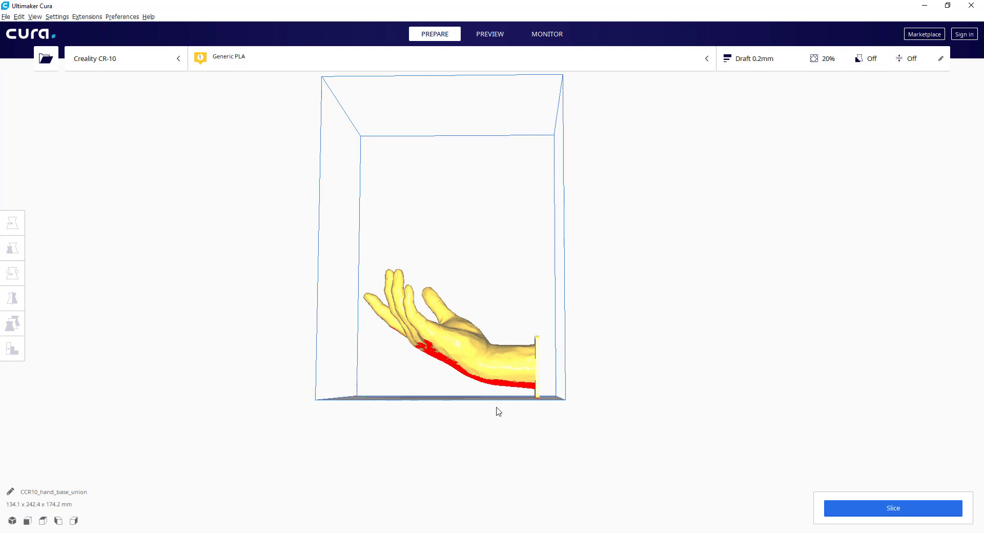
{"action": "right_click_drag", "start_coordinate": [508, 196], "coordinate": [619, 248]}
{"action": "right_click_drag", "start_coordinate": [351, 352], "coordinate": [542, 394]}
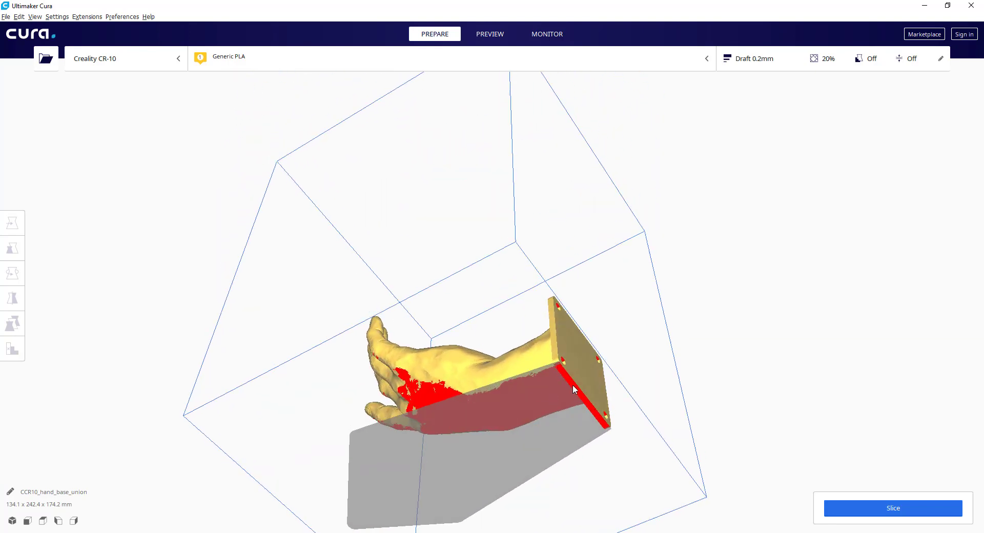
{"action": "right_click_drag", "start_coordinate": [691, 369], "coordinate": [359, 387]}
{"action": "right_click_drag", "start_coordinate": [518, 444], "coordinate": [390, 390]}
{"action": "mouse_move", "coordinate": [679, 422]}
{"action": "right_mouse_down"}
{"action": "mouse_move", "coordinate": [649, 414]}
{"action": "mouse_move", "coordinate": [365, 414]}
{"action": "mouse_move", "coordinate": [438, 421]}
{"action": "mouse_move", "coordinate": [651, 409]}
{"action": "mouse_move", "coordinate": [682, 418]}
{"action": "right_mouse_up"}
{"action": "right_click_drag", "start_coordinate": [460, 425], "coordinate": [577, 430]}
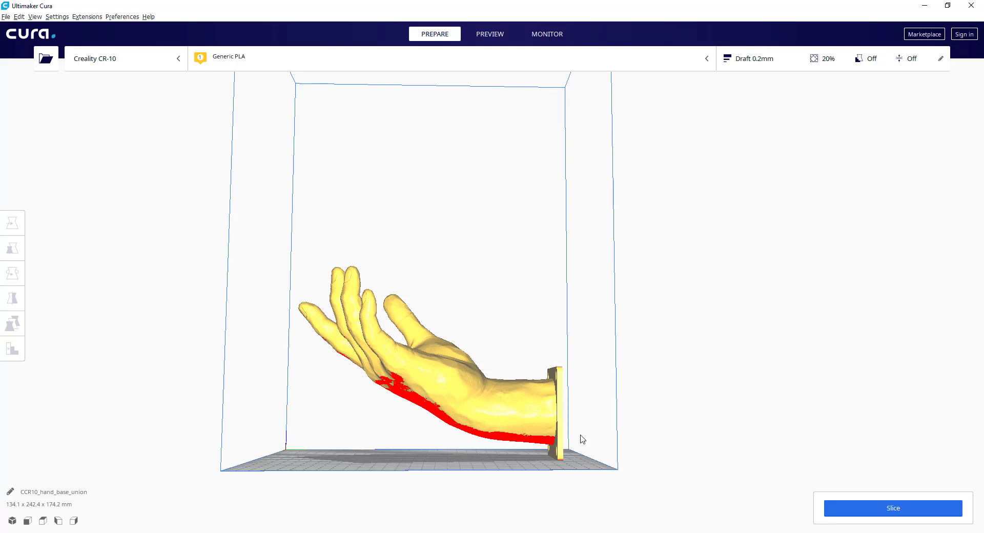
{"action": "right_click_drag", "start_coordinate": [583, 439], "coordinate": [740, 436]}
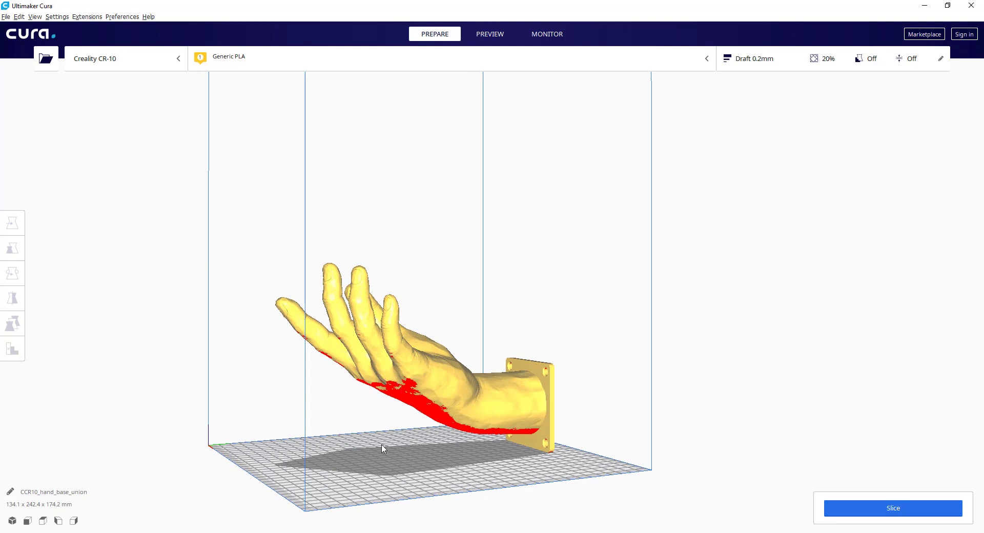
{"action": "right_click_drag", "start_coordinate": [526, 448], "coordinate": [457, 440]}
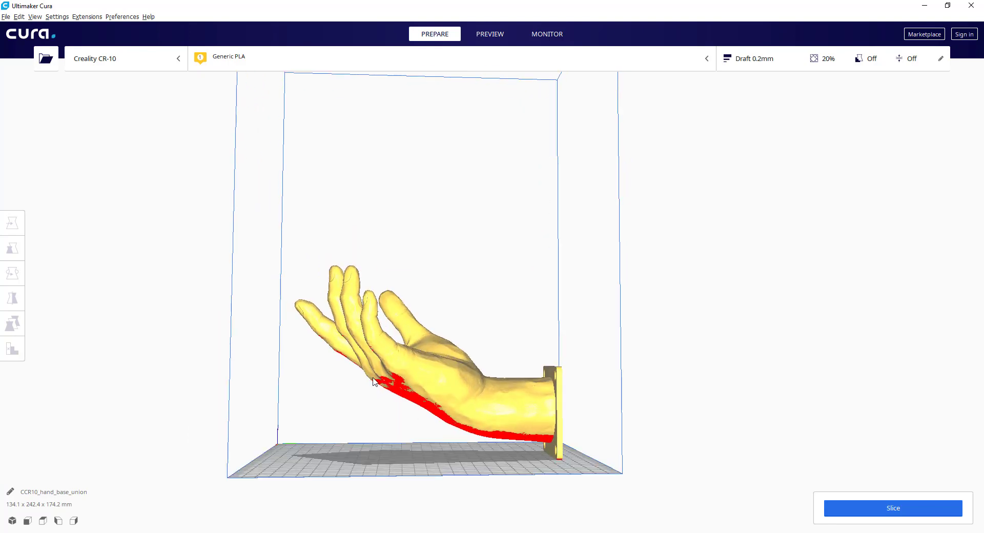
{"action": "right_click_drag", "start_coordinate": [533, 449], "coordinate": [463, 444]}
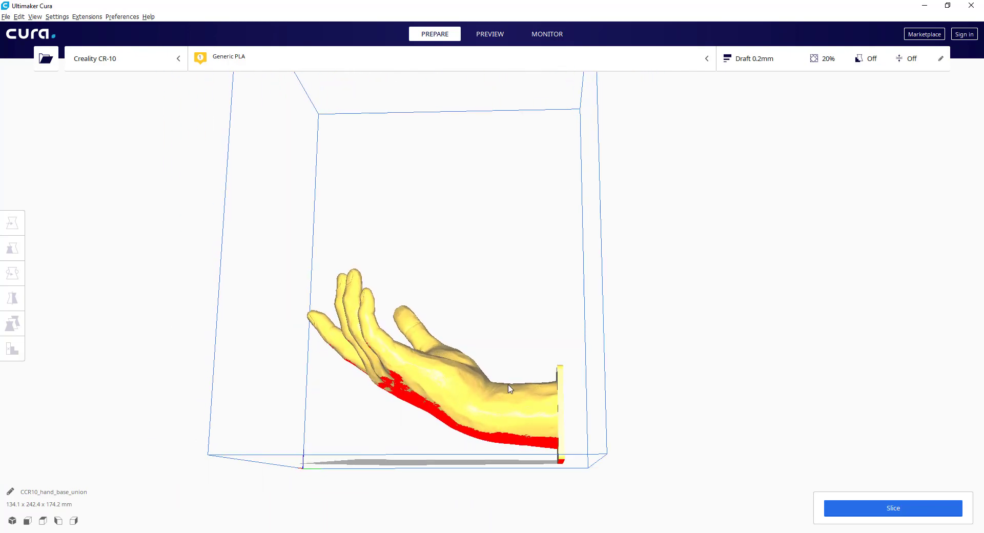
{"action": "right_click_drag", "start_coordinate": [510, 388], "coordinate": [416, 431]}
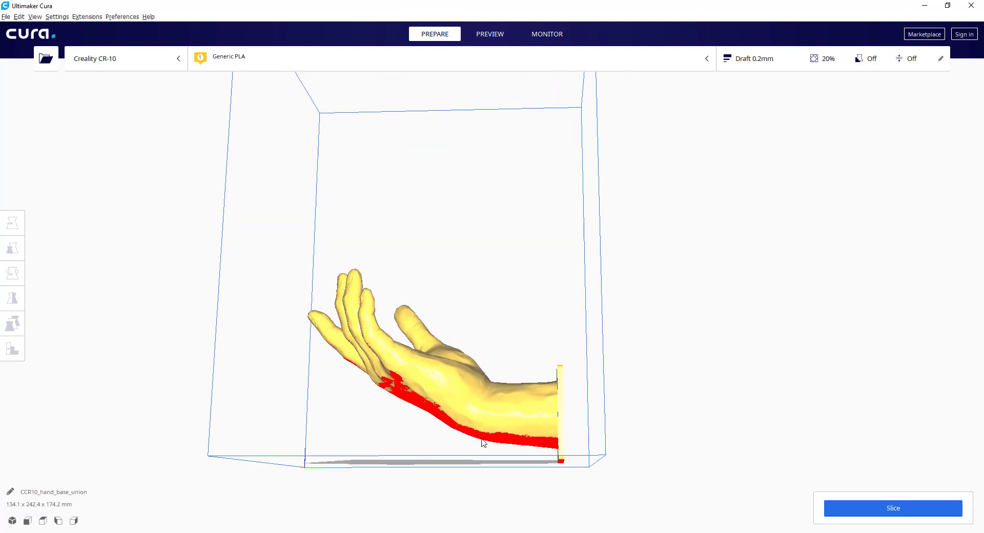
Step: Select the hand model and review the Move, Scale and Rotate tools available for it
{"action": "right_click_drag", "start_coordinate": [482, 442], "coordinate": [500, 360]}
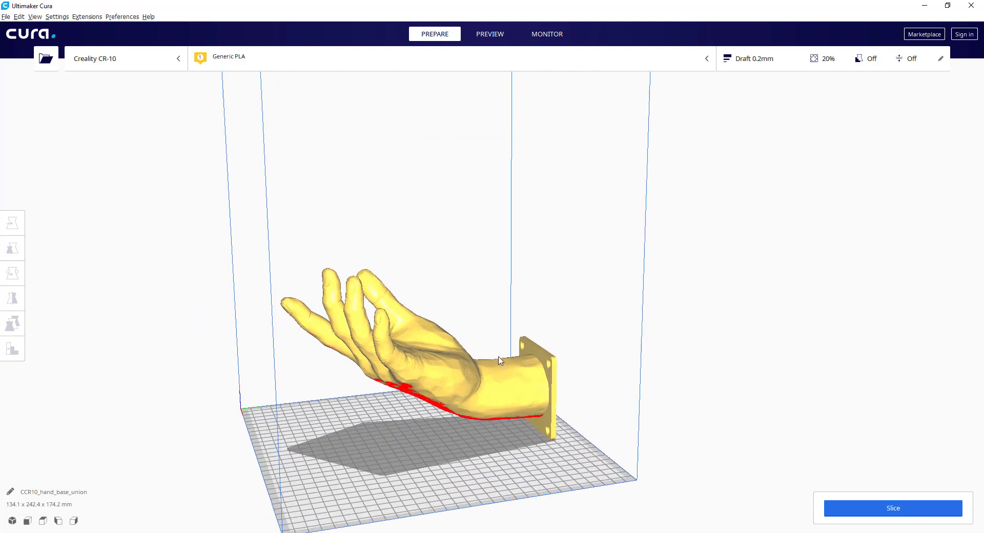
{"action": "right_click_drag", "start_coordinate": [597, 427], "coordinate": [597, 429]}
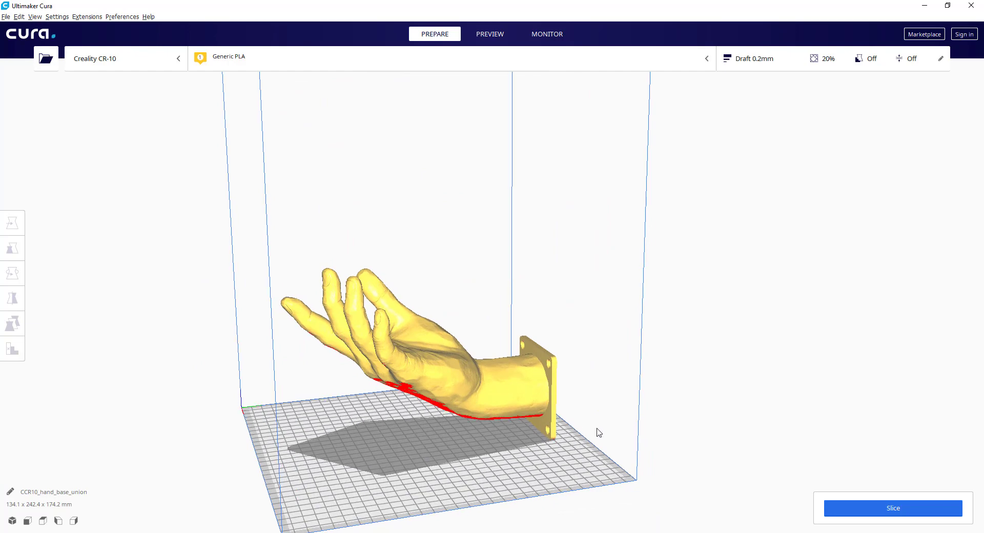
{"action": "right_click_drag", "start_coordinate": [503, 420], "coordinate": [450, 434]}
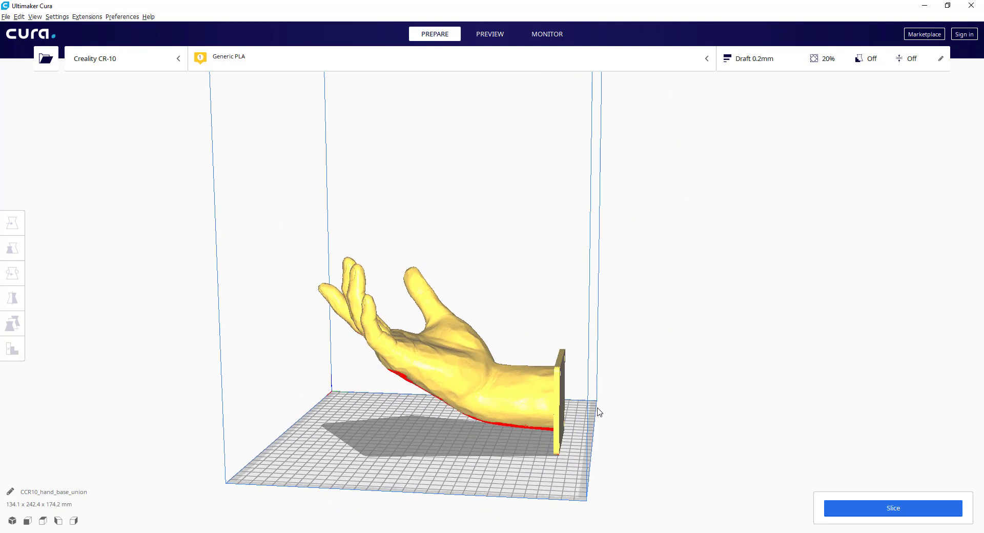
{"action": "right_click_drag", "start_coordinate": [598, 411], "coordinate": [578, 402]}
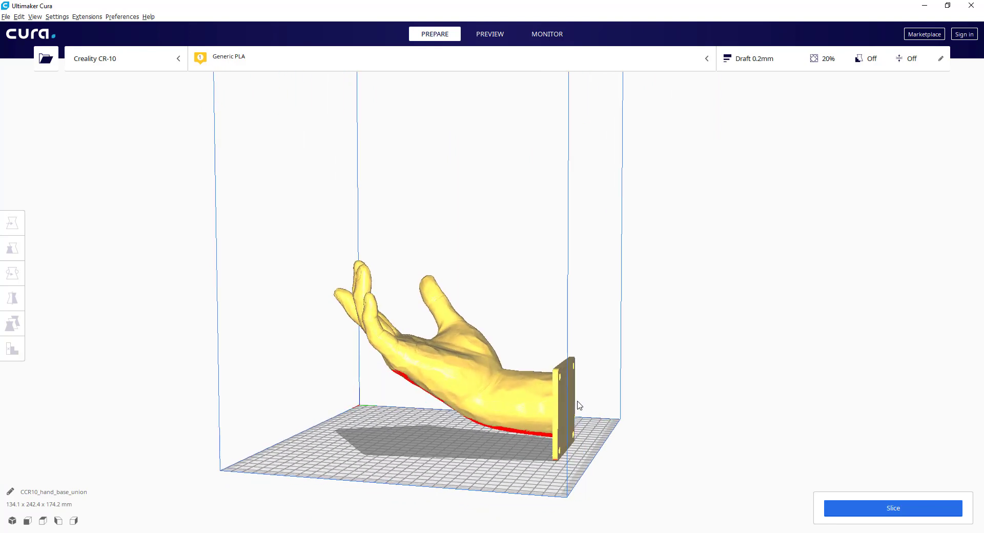
{"action": "right_click_drag", "start_coordinate": [431, 421], "coordinate": [451, 409]}
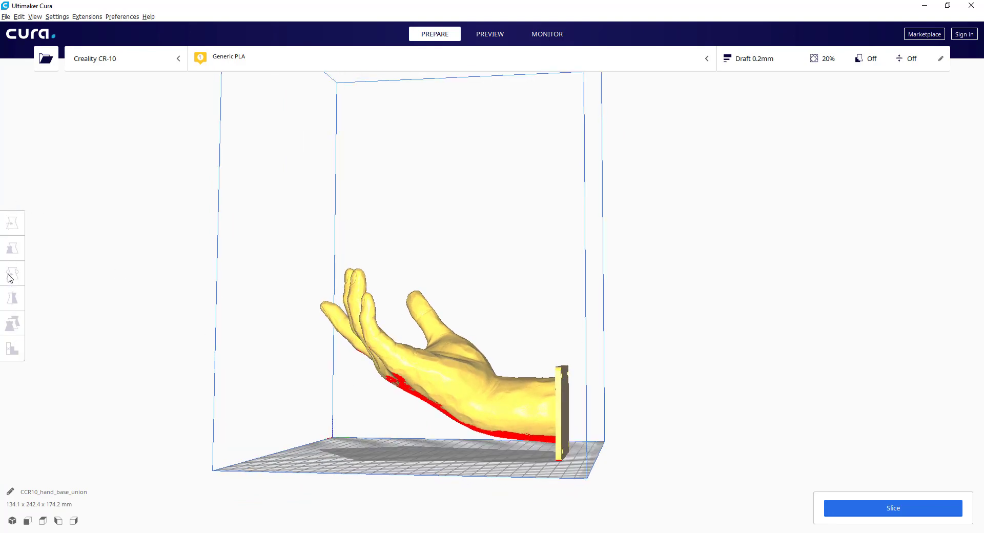
{"action": "left_click", "coordinate": [430, 373]}
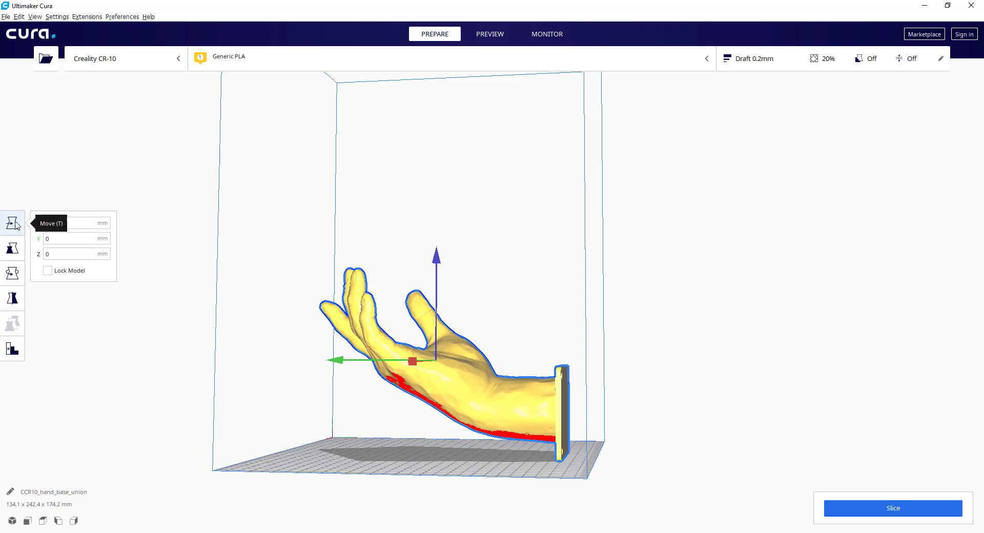
{"action": "left_click", "coordinate": [13, 250]}
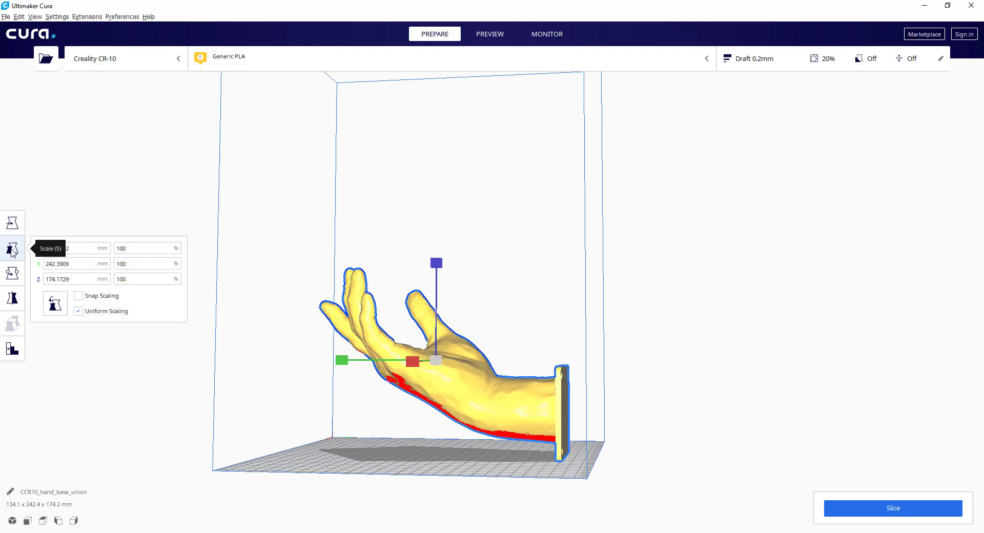
{"action": "left_click", "coordinate": [16, 277]}
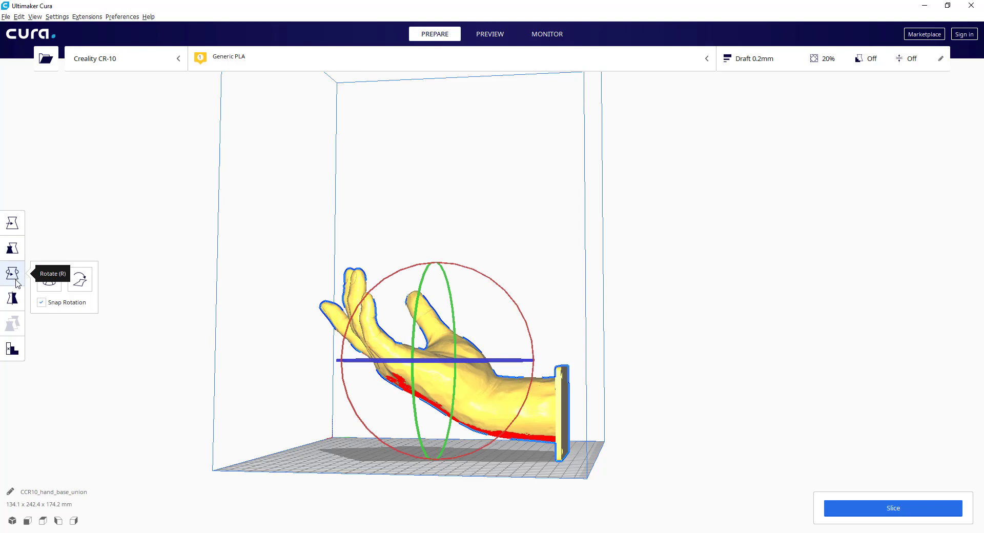
Step: Try mirroring the hand model along its Y axis, and flip it back to its original direction
{"action": "left_click", "coordinate": [13, 300]}
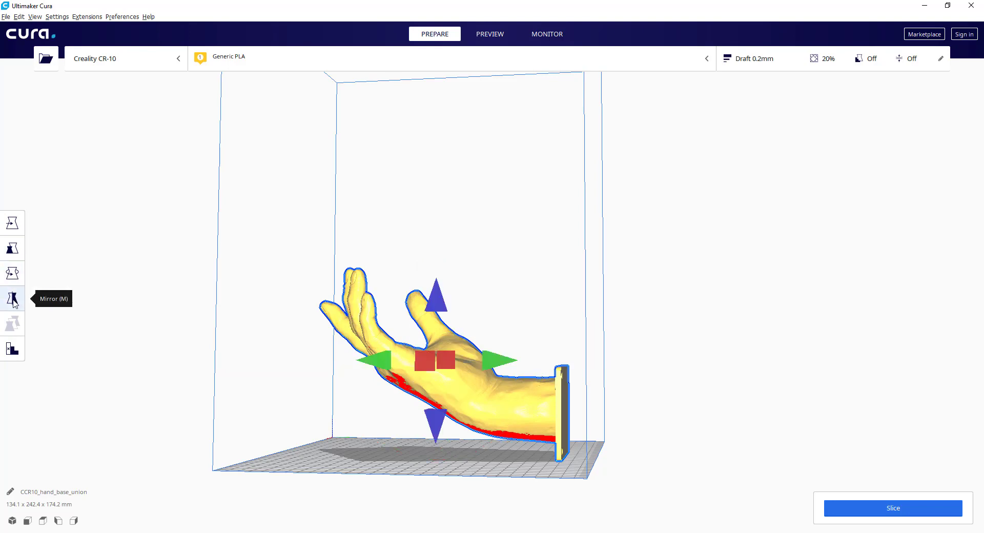
{"action": "left_click", "coordinate": [501, 362]}
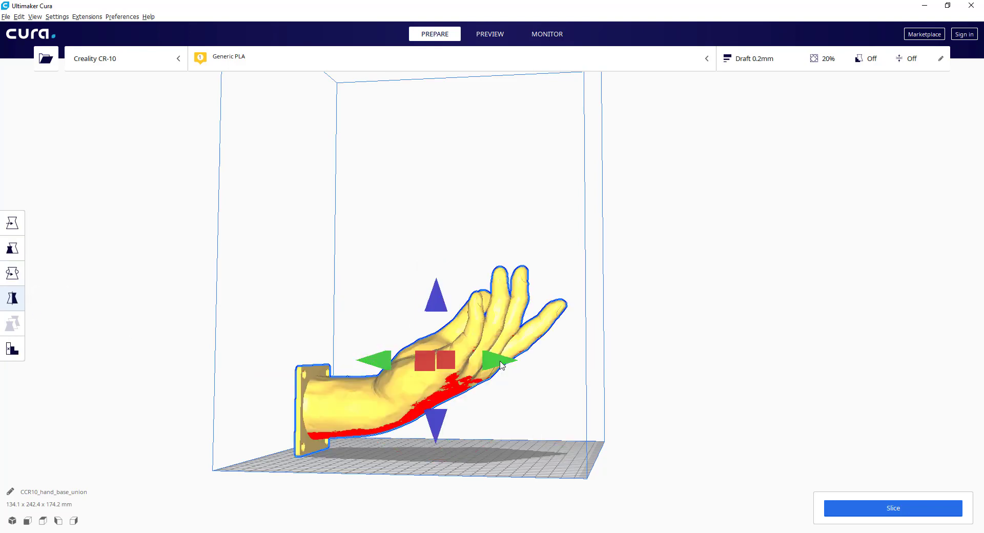
{"action": "left_click", "coordinate": [375, 365]}
{"action": "left_click", "coordinate": [375, 365]}
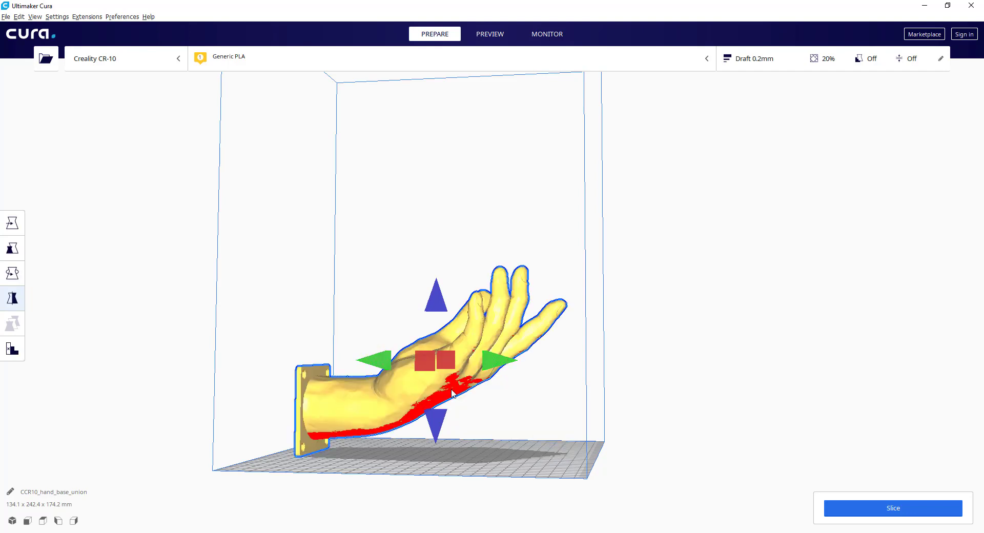
{"action": "left_click", "coordinate": [438, 435]}
{"action": "left_click", "coordinate": [435, 308]}
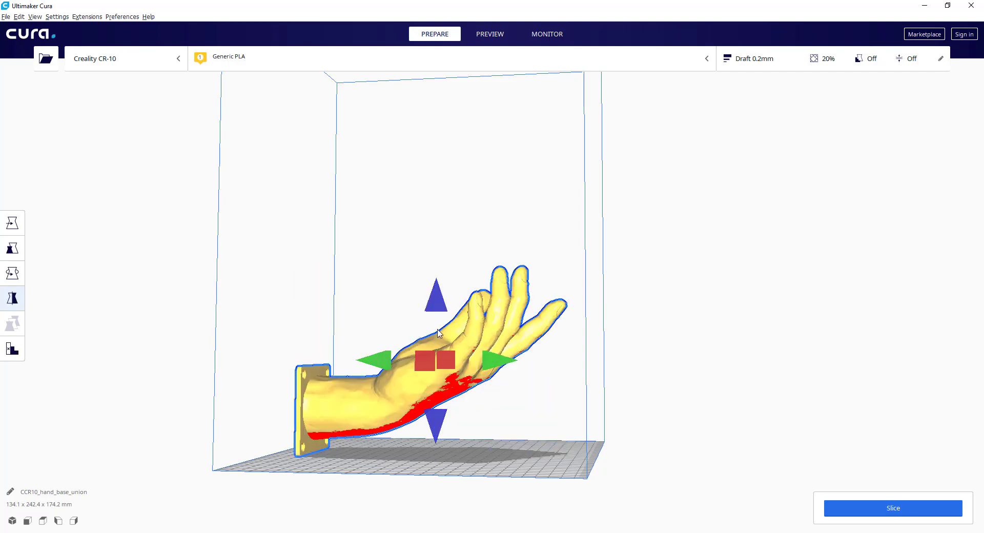
{"action": "left_click", "coordinate": [381, 365]}
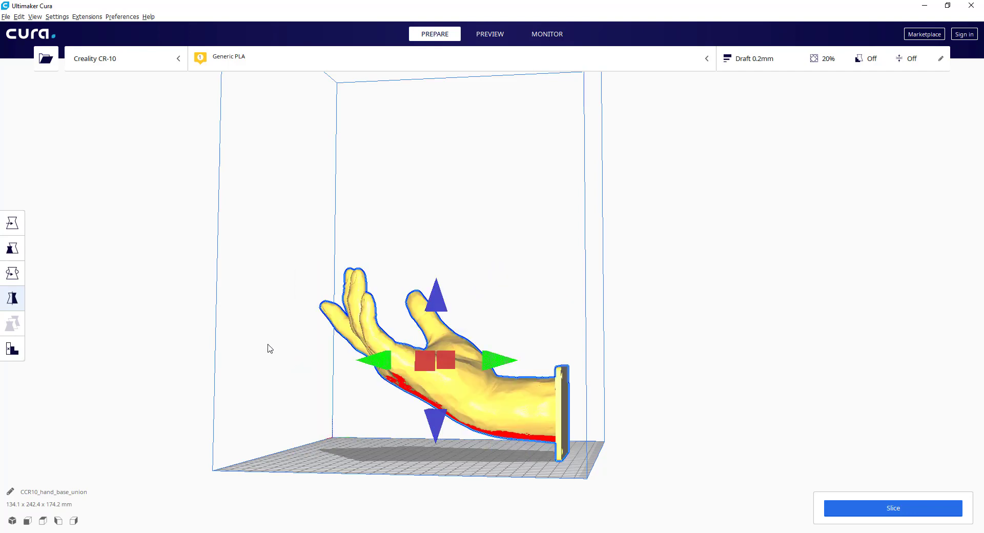
Step: Try out the Support Blocker tool without placing a blocker, and return to the Move tool
{"action": "left_click", "coordinate": [17, 358]}
{"action": "left_click", "coordinate": [15, 354]}
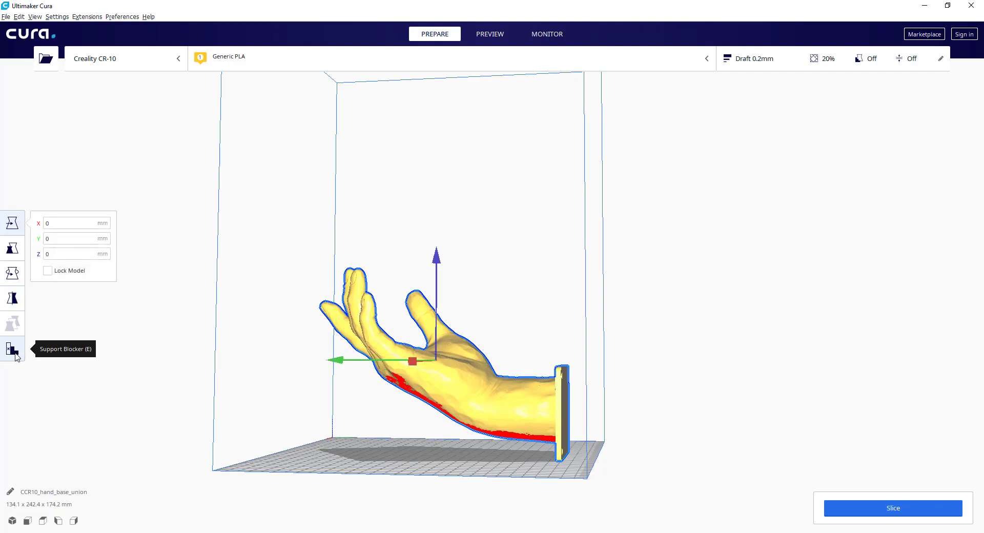
{"action": "left_click", "coordinate": [15, 354]}
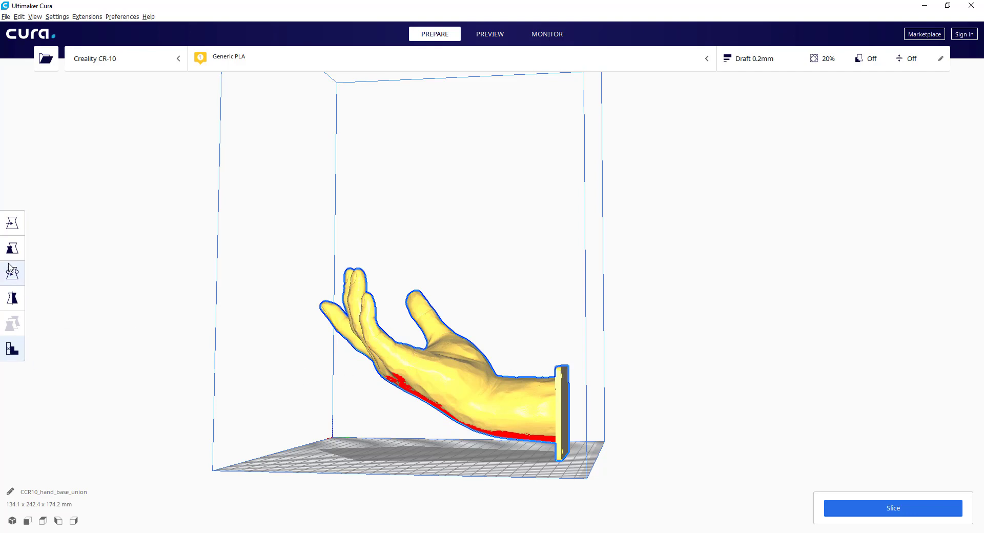
{"action": "left_click", "coordinate": [13, 224]}
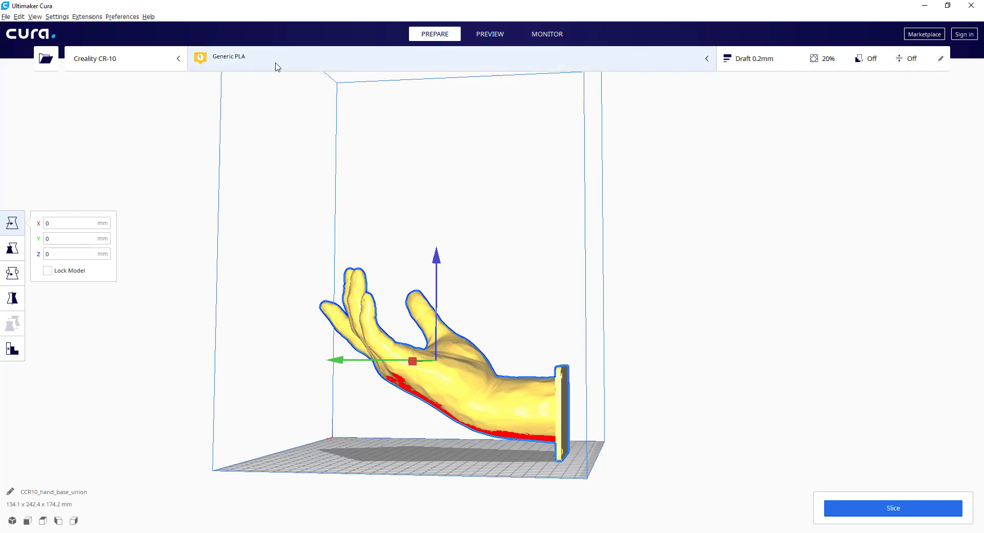
Step: Review the material brands offered for the printer, keep Generic PLA and close the material settings
{"action": "left_click", "coordinate": [708, 60]}
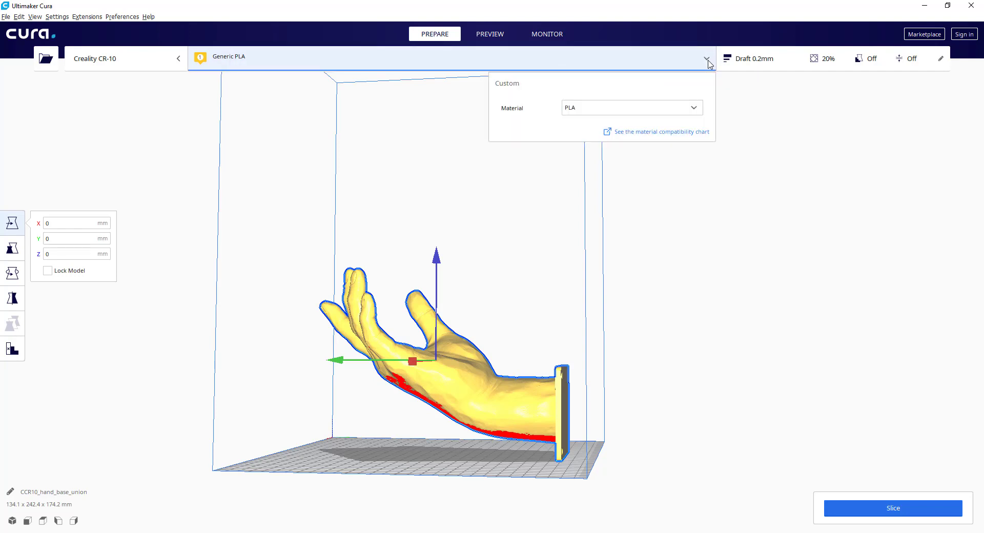
{"action": "left_click", "coordinate": [694, 108]}
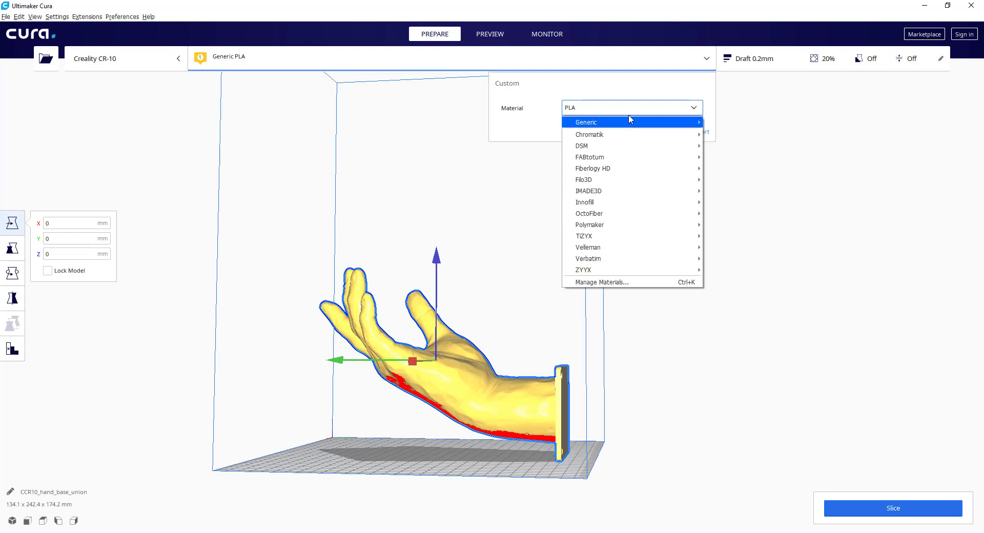
{"action": "left_click", "coordinate": [598, 29]}
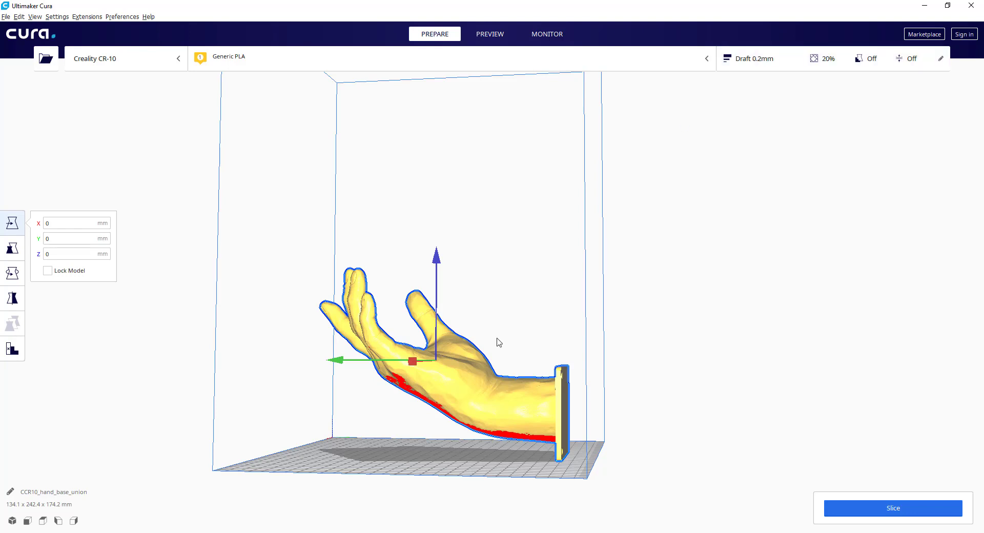
Step: Open the print settings and review the layer height, infill, support and adhesion options against the hand's overhangs
{"action": "right_click_drag", "start_coordinate": [564, 340], "coordinate": [574, 365]}
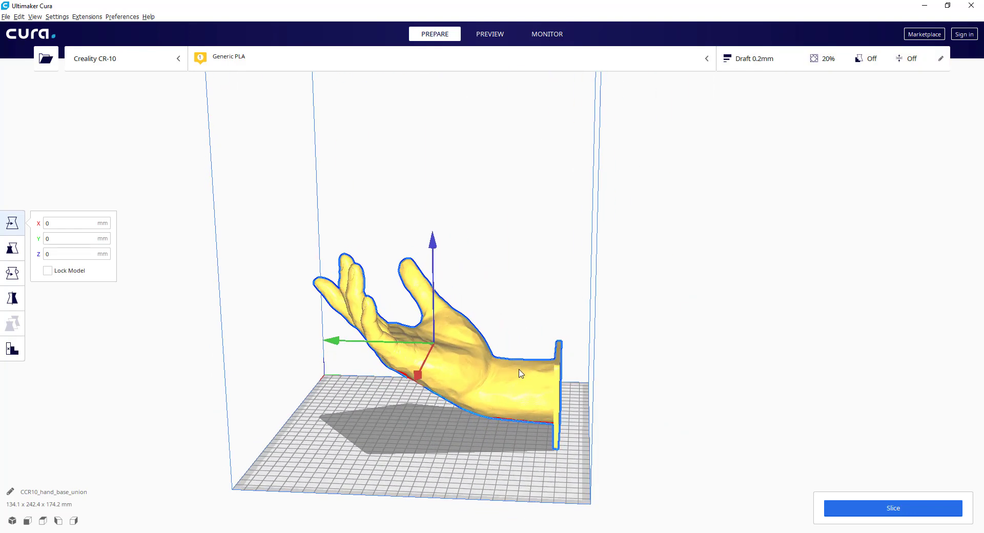
{"action": "right_click_drag", "start_coordinate": [540, 261], "coordinate": [747, 143]}
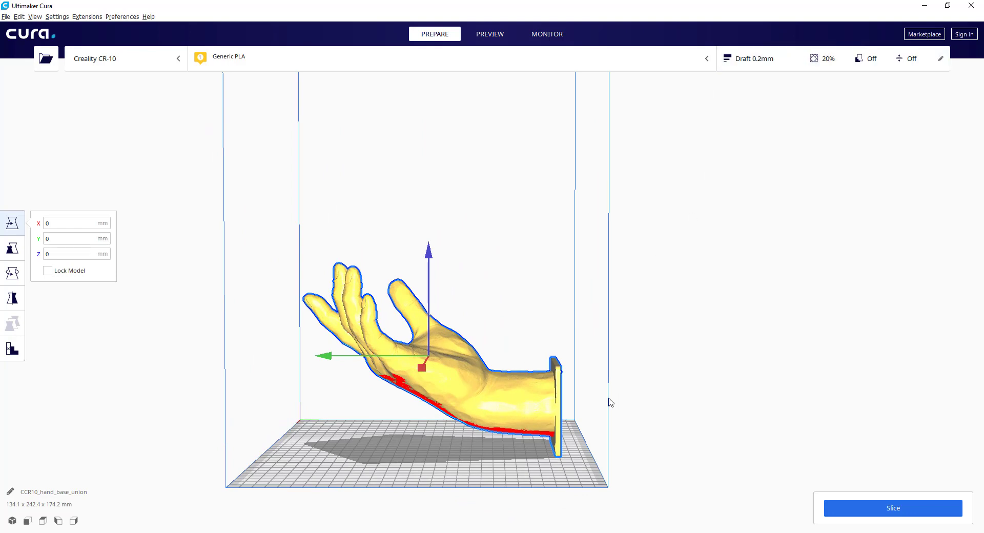
{"action": "right_click_drag", "start_coordinate": [608, 399], "coordinate": [577, 409]}
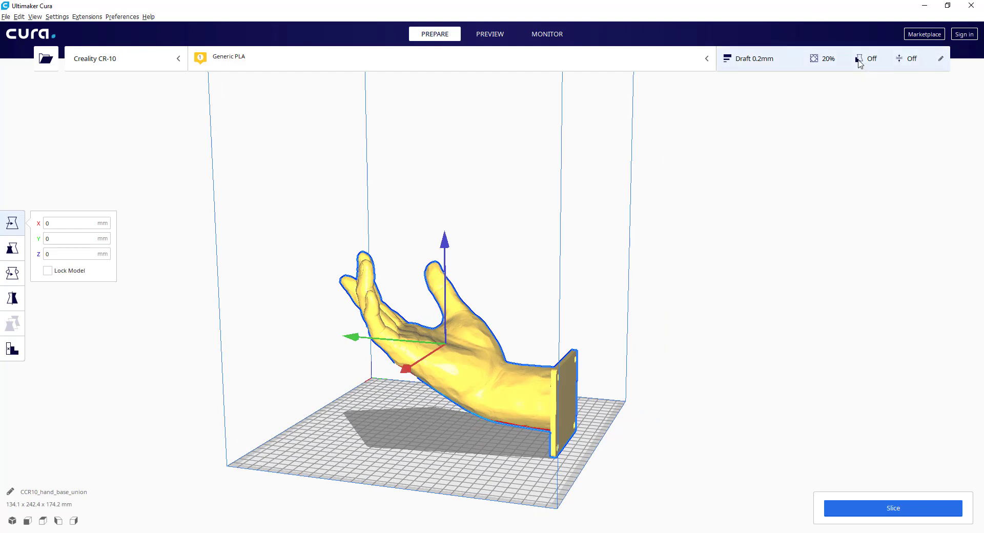
{"action": "right_click_drag", "start_coordinate": [869, 217], "coordinate": [915, 177]}
{"action": "left_click", "coordinate": [912, 64]}
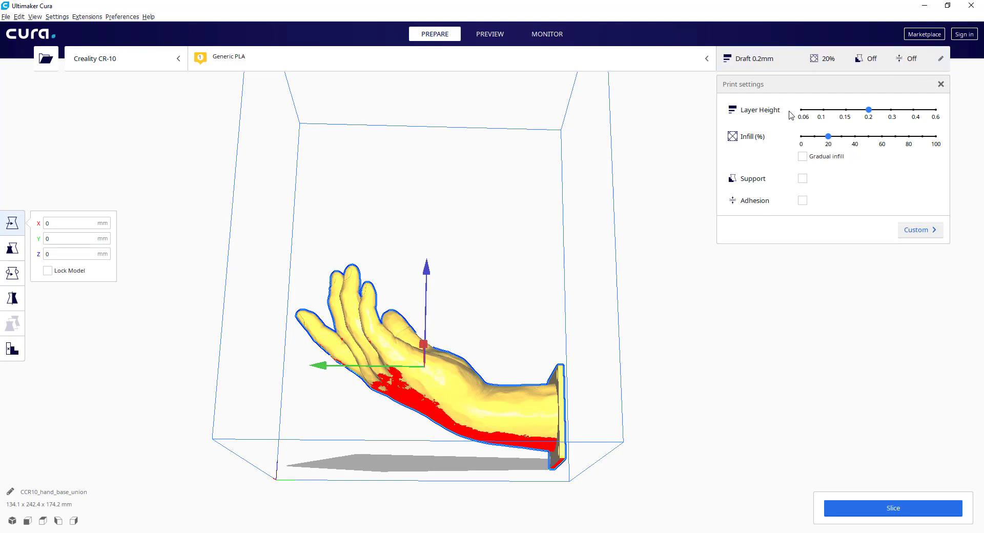
{"action": "left_click", "coordinate": [901, 62]}
{"action": "left_click", "coordinate": [901, 62]}
{"action": "right_click_drag", "start_coordinate": [670, 402], "coordinate": [666, 426]}
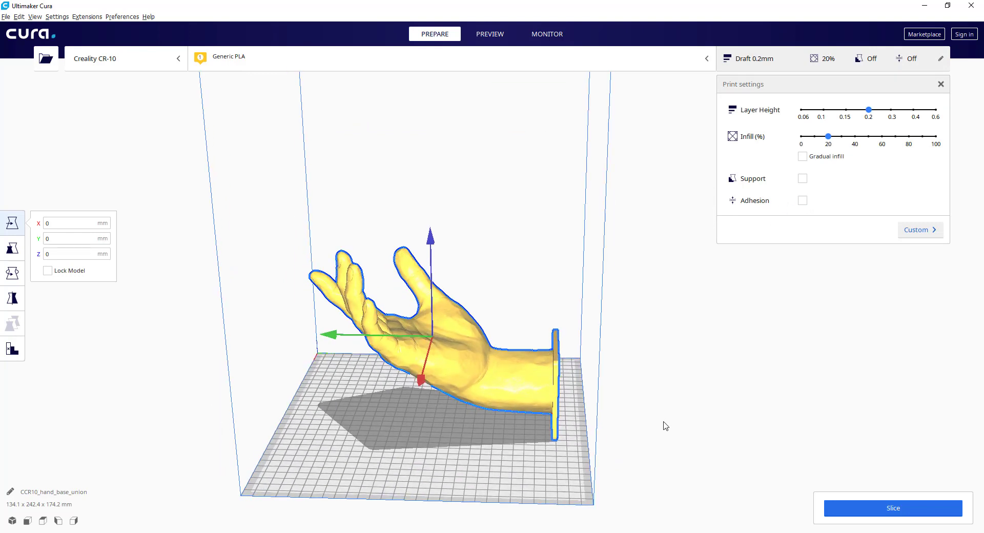
{"action": "right_click_drag", "start_coordinate": [729, 404], "coordinate": [759, 388]}
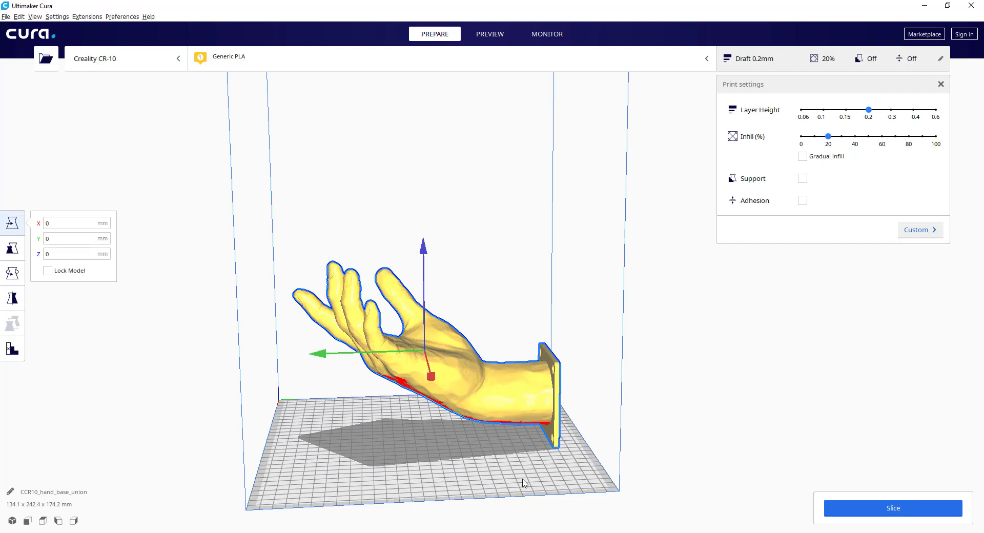
{"action": "right_click_drag", "start_coordinate": [478, 466], "coordinate": [469, 468]}
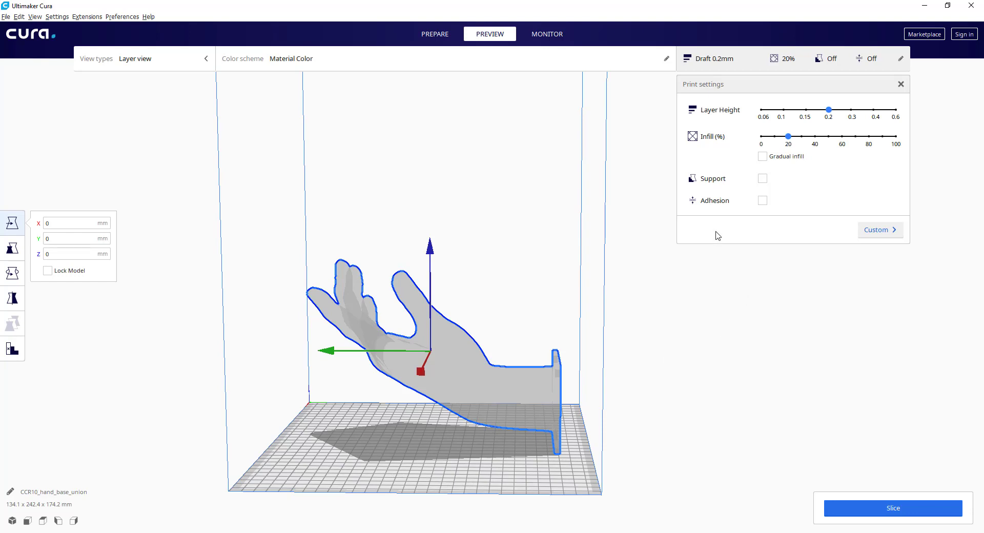
Step: Close the print settings and slice the hand model in the layer preview
{"action": "left_click", "coordinate": [900, 86]}
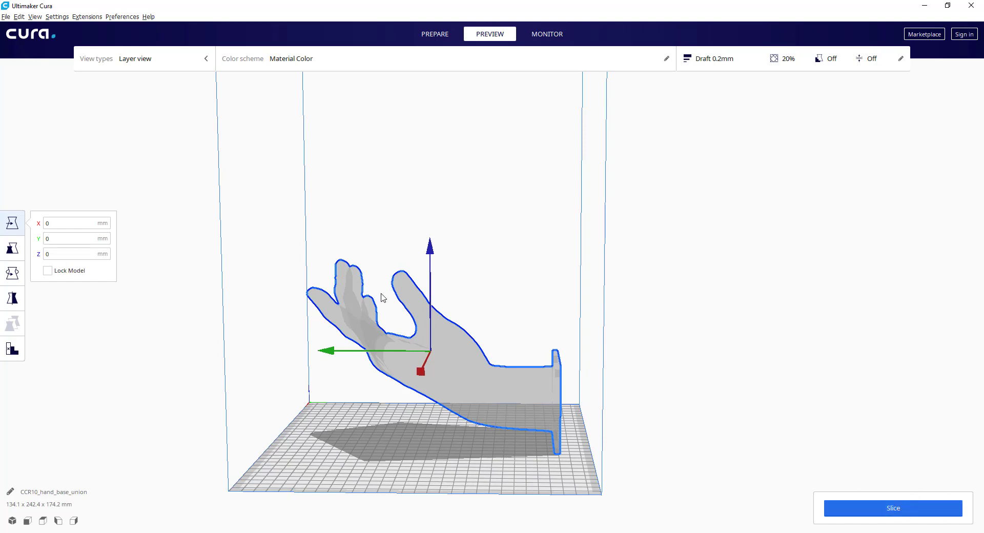
{"action": "left_click", "coordinate": [903, 514]}
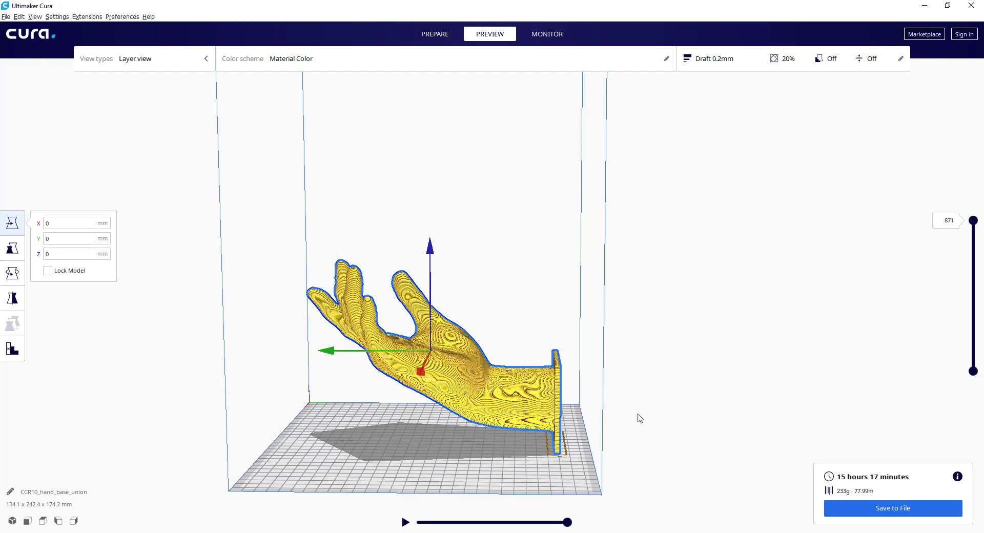
Step: Examine the sliced layers of the fingers, palm, wrist and mounting plate up close from several angles
{"action": "right_click_drag", "start_coordinate": [637, 415], "coordinate": [624, 396]}
{"action": "scroll", "coordinate": [509, 439], "scroll_direction": "up", "scroll_amount": 10}
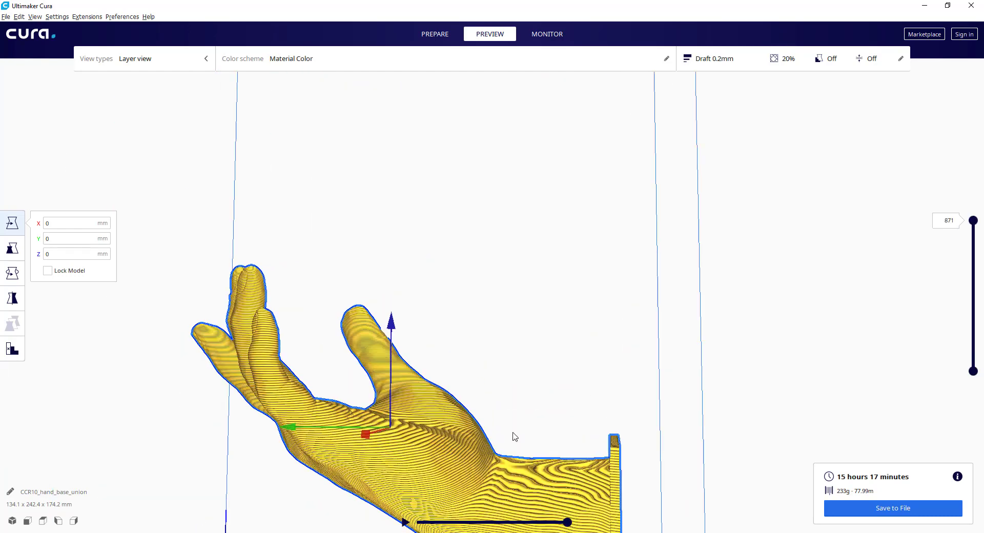
{"action": "right_click_drag", "start_coordinate": [530, 379], "coordinate": [519, 404]}
{"action": "middle_click_drag", "start_coordinate": [527, 310], "coordinate": [560, 178]}
{"action": "scroll", "coordinate": [617, 306], "scroll_direction": "up", "scroll_amount": 8}
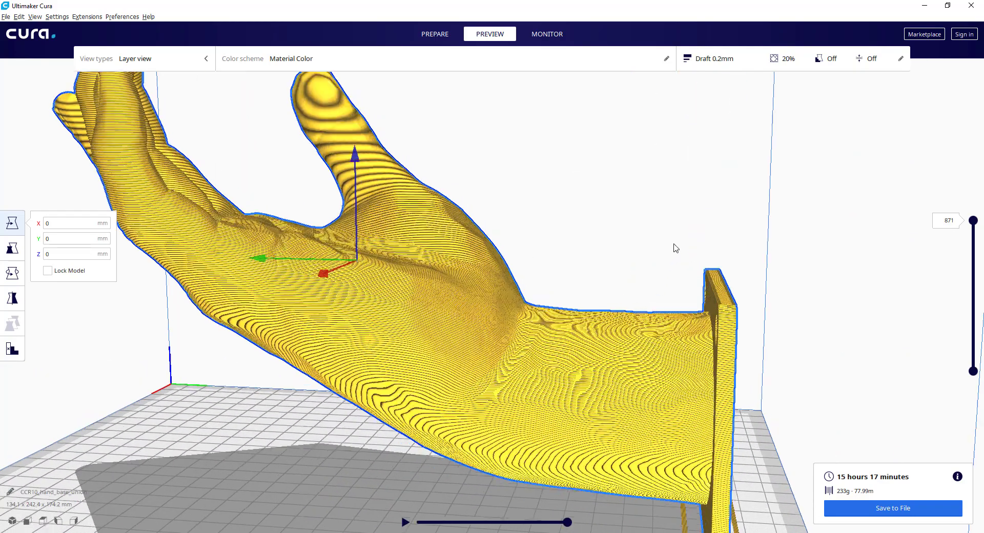
{"action": "scroll", "coordinate": [641, 256], "scroll_direction": "up", "scroll_amount": 2}
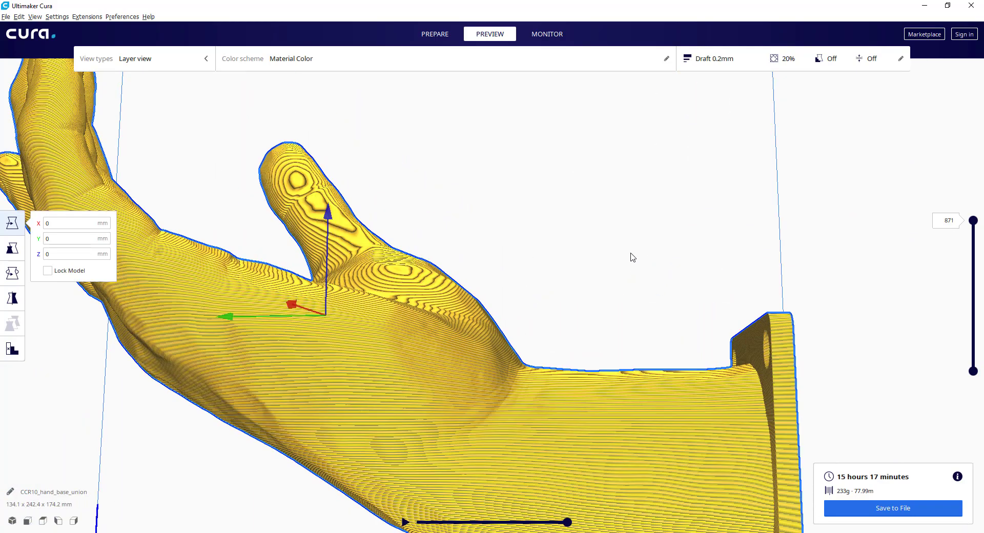
{"action": "scroll", "coordinate": [631, 257], "scroll_direction": "up", "scroll_amount": 2}
{"action": "right_click_drag", "start_coordinate": [619, 252], "coordinate": [607, 136]}
{"action": "scroll", "coordinate": [424, 299], "scroll_direction": "up", "scroll_amount": 2}
{"action": "scroll", "coordinate": [524, 306], "scroll_direction": "down", "scroll_amount": 1}
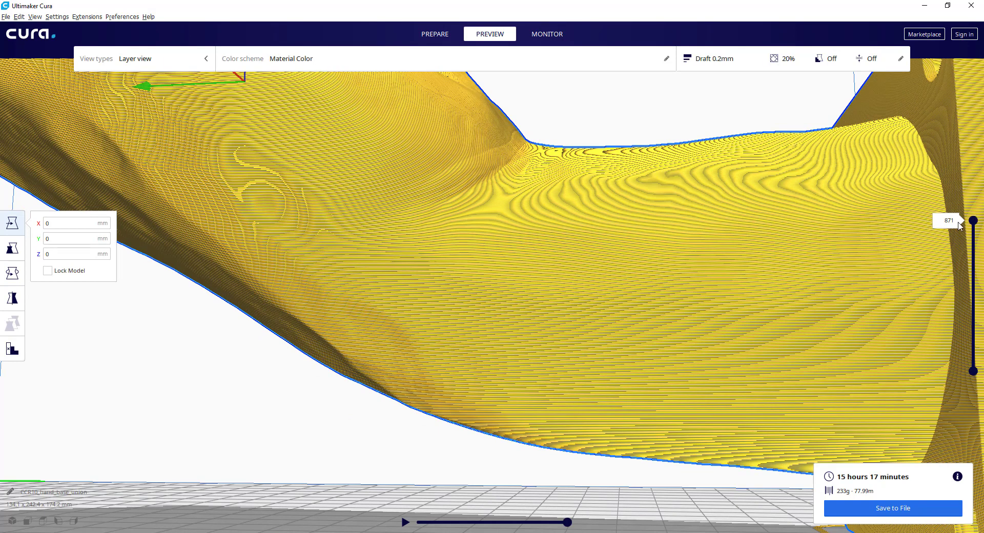
{"action": "scroll", "coordinate": [832, 216], "scroll_direction": "down", "scroll_amount": 1}
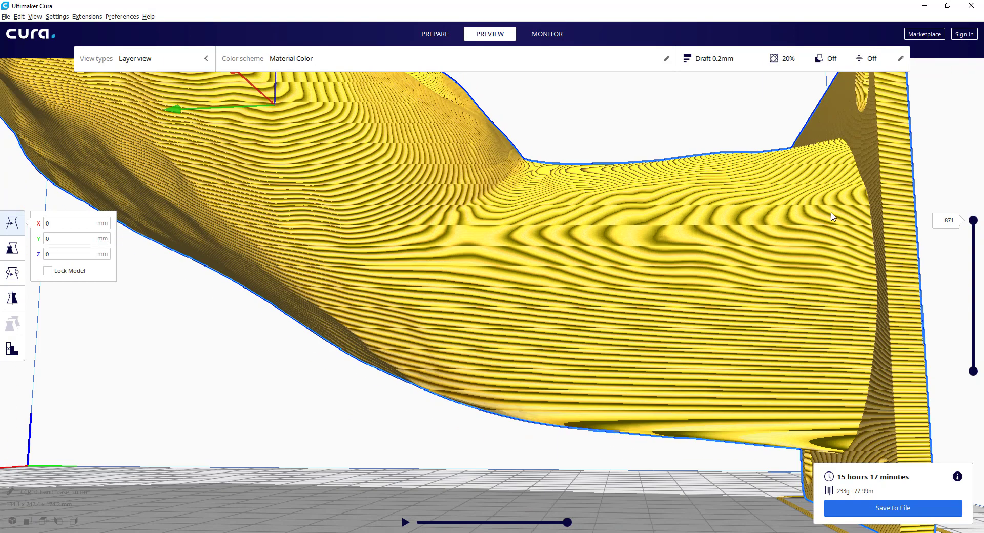
{"action": "scroll", "coordinate": [907, 221], "scroll_direction": "down", "scroll_amount": 2}
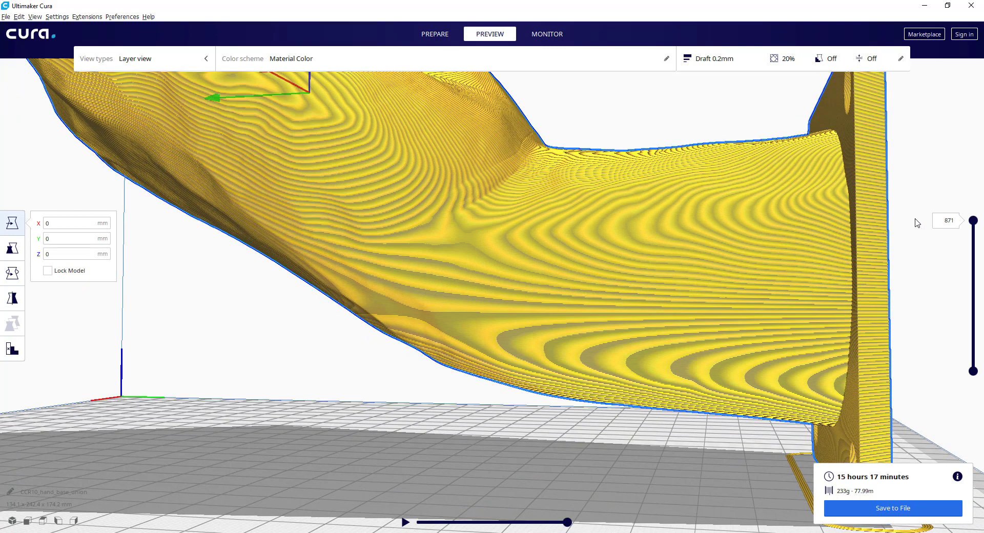
{"action": "scroll", "coordinate": [749, 208], "scroll_direction": "down", "scroll_amount": 3}
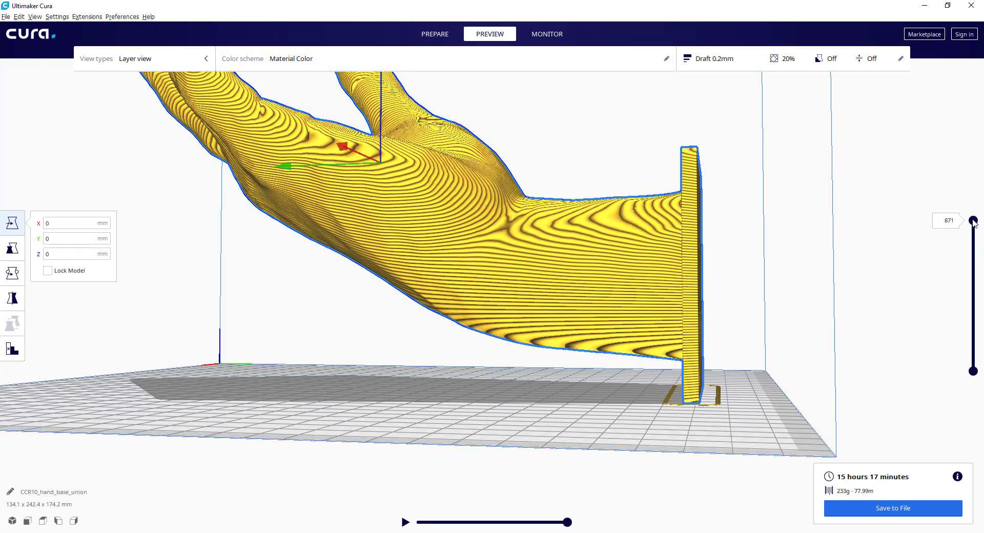
Step: Lower the layer preview to layer 412 to inspect the infill inside the palm, and restore the full height at layer 871
{"action": "left_click_drag", "start_coordinate": [974, 221], "coordinate": [974, 293]}
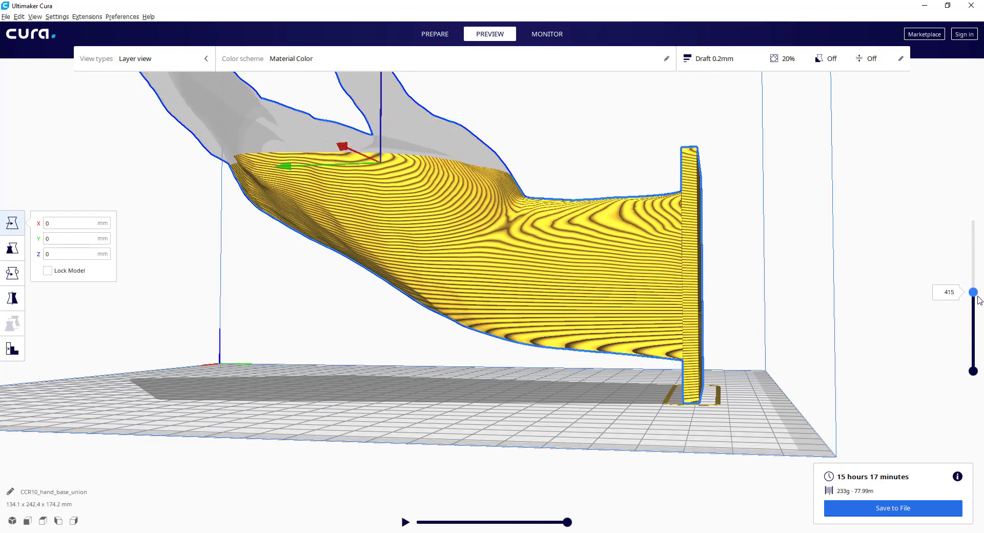
{"action": "right_click_drag", "start_coordinate": [810, 180], "coordinate": [846, 301]}
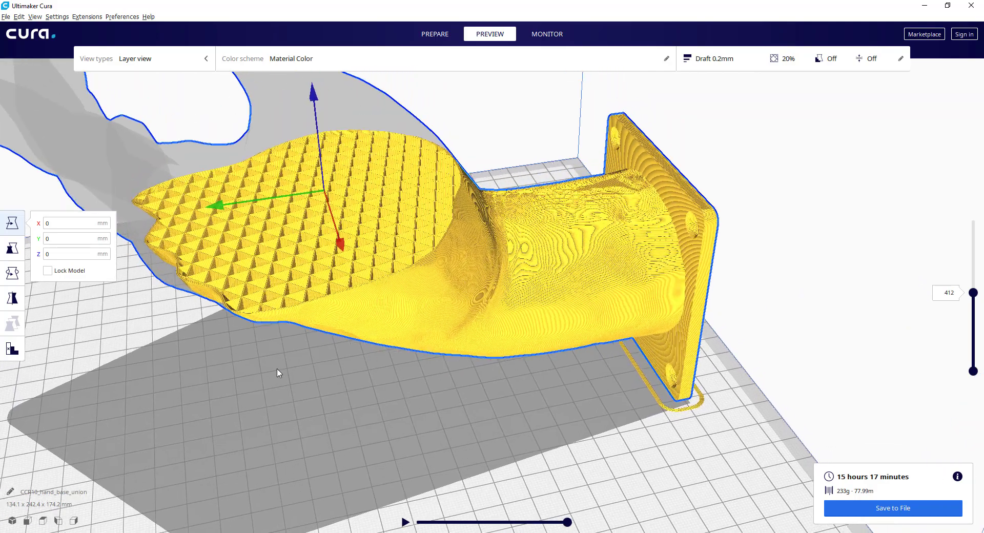
{"action": "scroll", "coordinate": [267, 369], "scroll_direction": "up", "scroll_amount": 3}
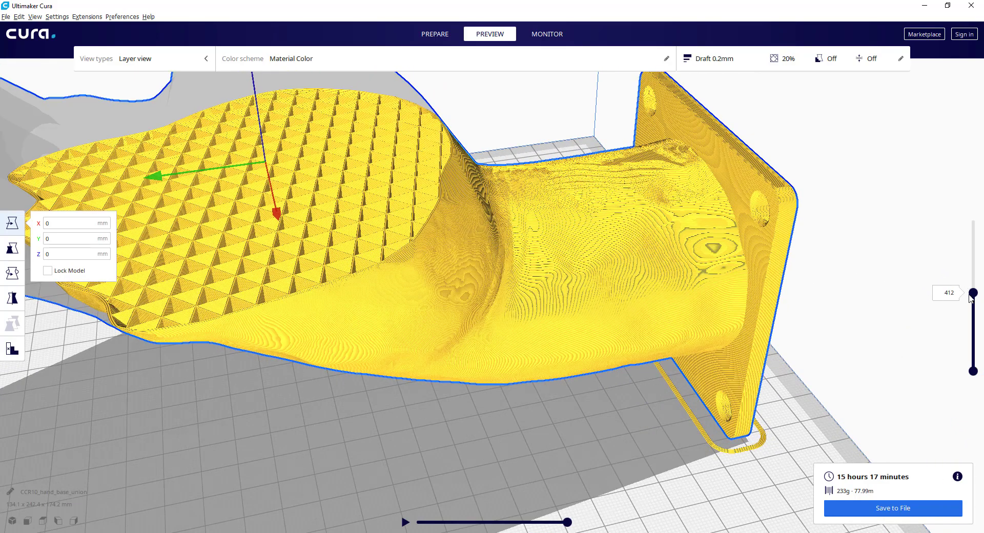
{"action": "left_click_drag", "start_coordinate": [972, 294], "coordinate": [970, 193]}
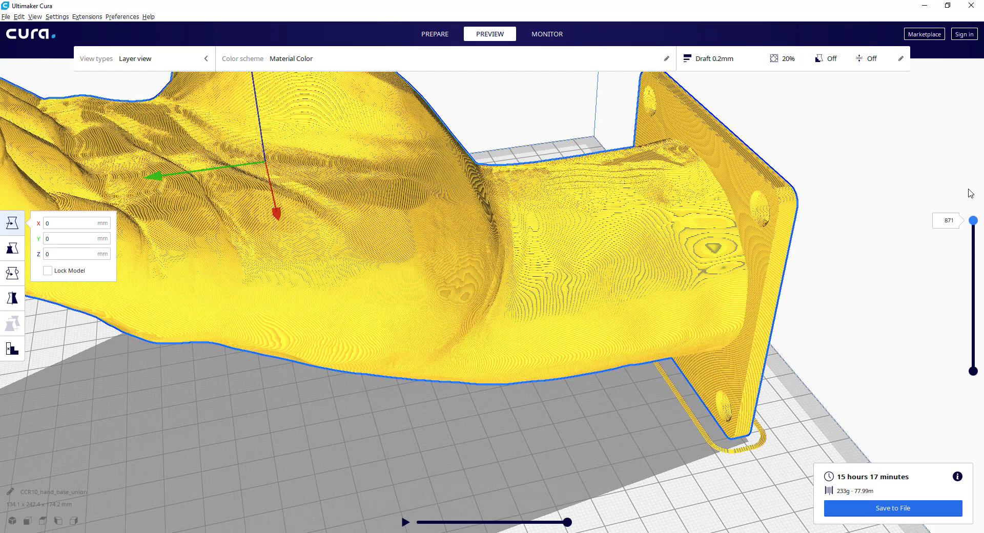
{"action": "scroll", "coordinate": [825, 164], "scroll_direction": "down", "scroll_amount": 10}
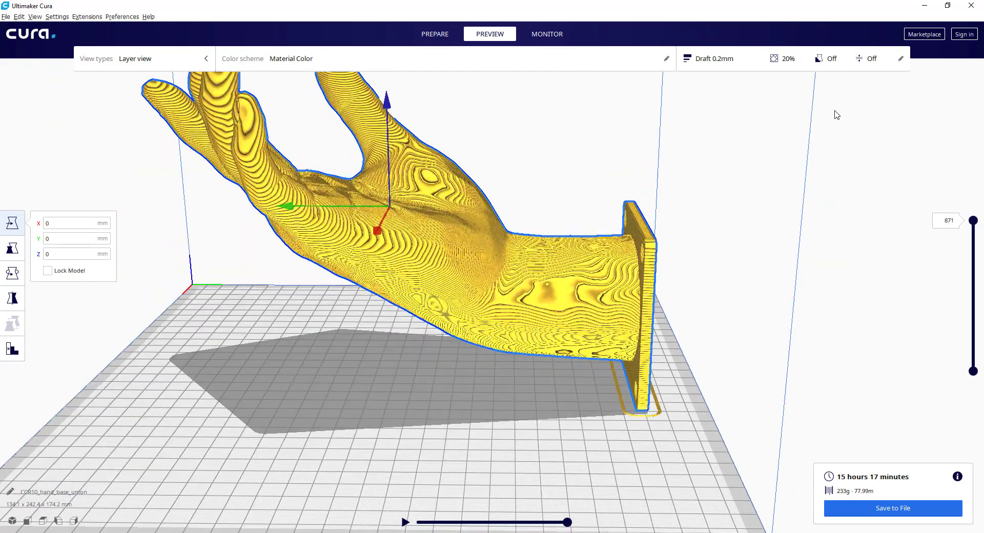
{"action": "right_click_drag", "start_coordinate": [836, 113], "coordinate": [870, 99]}
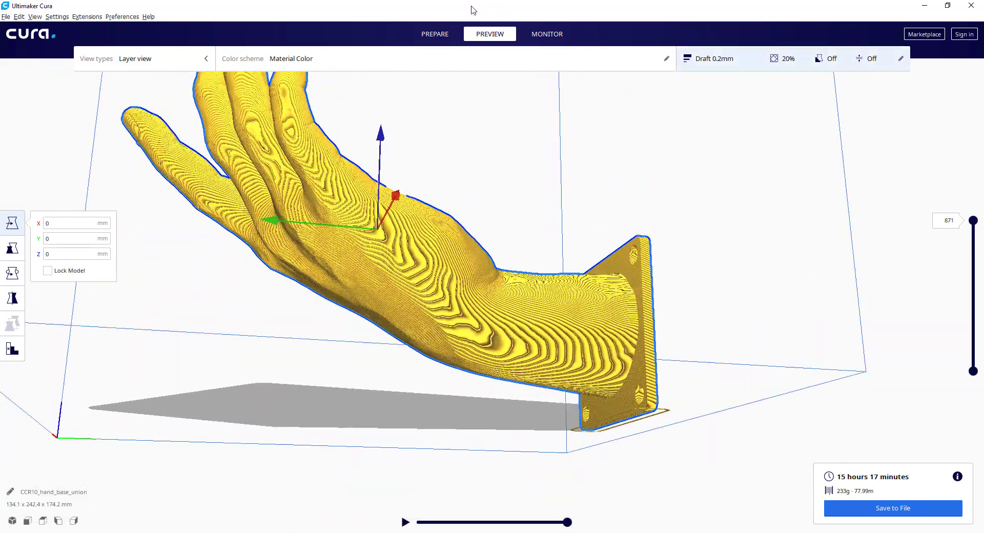
Step: Return to the prepare view and examine the red overhang areas under the fingers, palm and wrist from several angles
{"action": "left_click", "coordinate": [430, 34]}
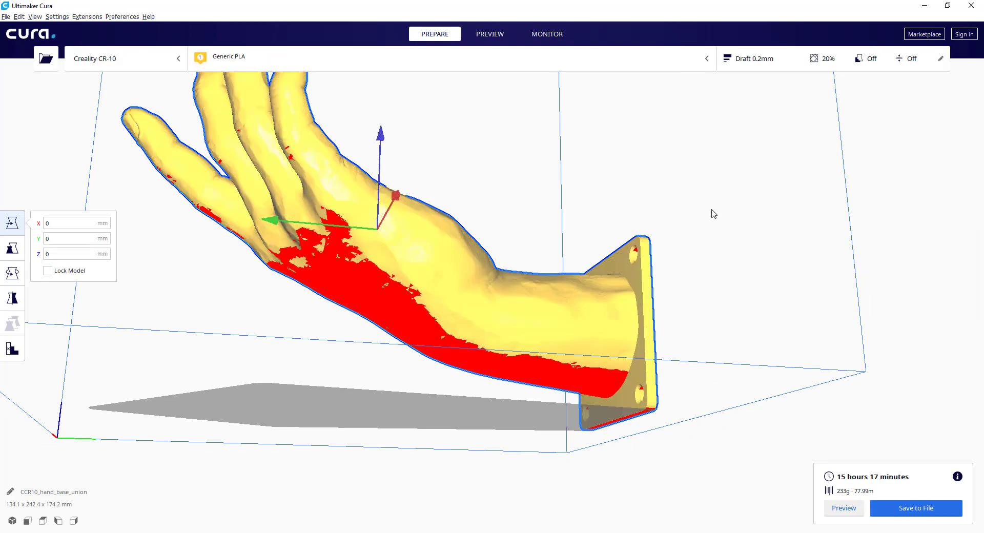
{"action": "right_click_drag", "start_coordinate": [712, 213], "coordinate": [695, 185]}
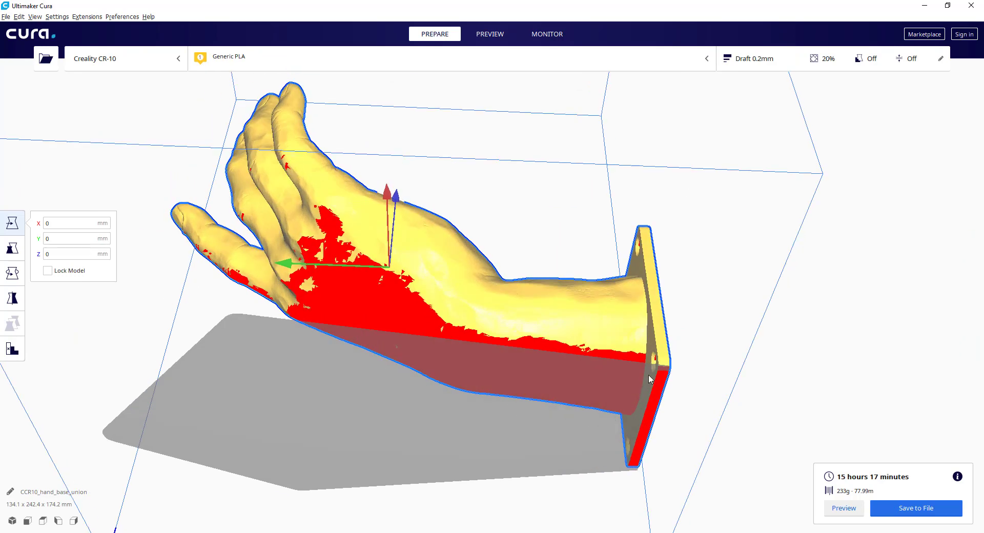
{"action": "right_click_drag", "start_coordinate": [765, 304], "coordinate": [793, 329]}
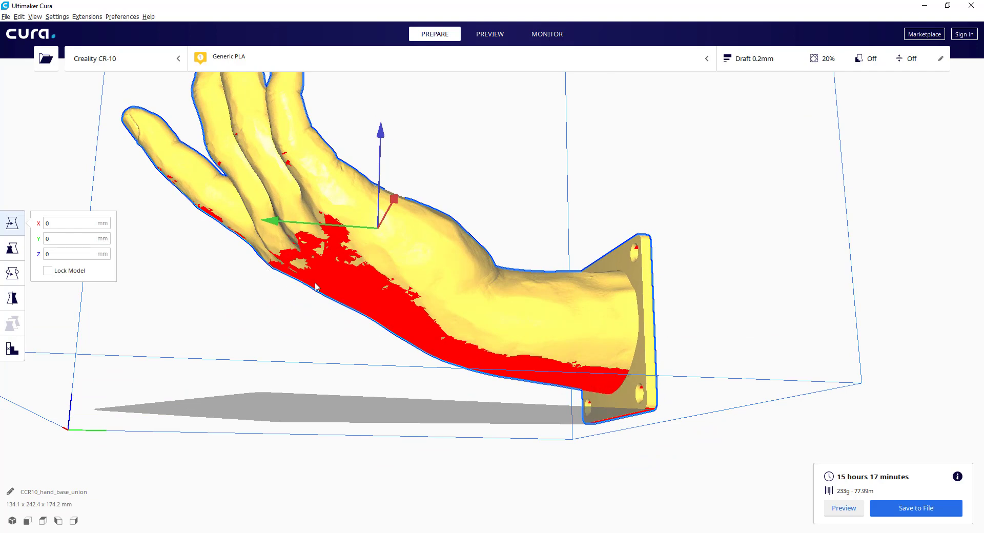
{"action": "right_click_drag", "start_coordinate": [317, 287], "coordinate": [365, 323]}
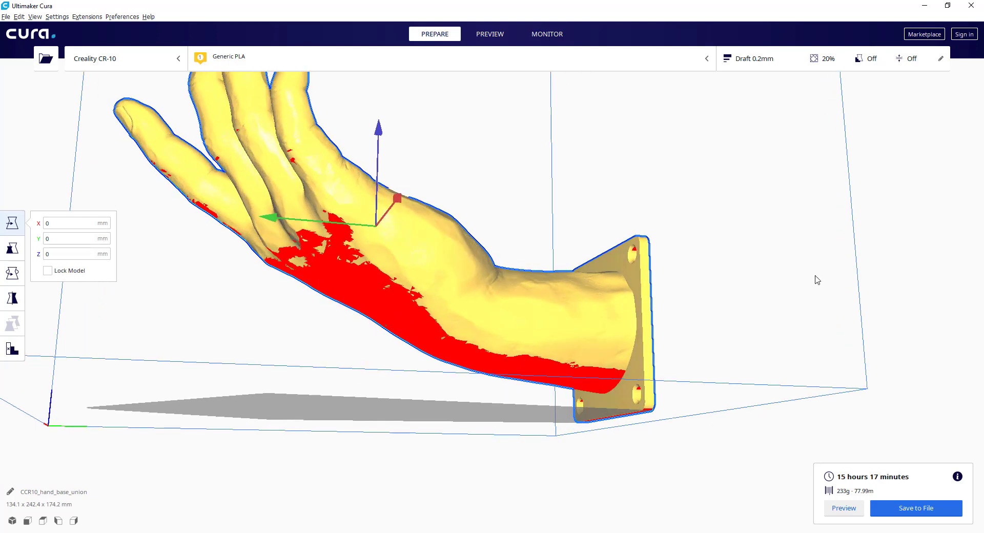
{"action": "right_click_drag", "start_coordinate": [815, 276], "coordinate": [802, 272]}
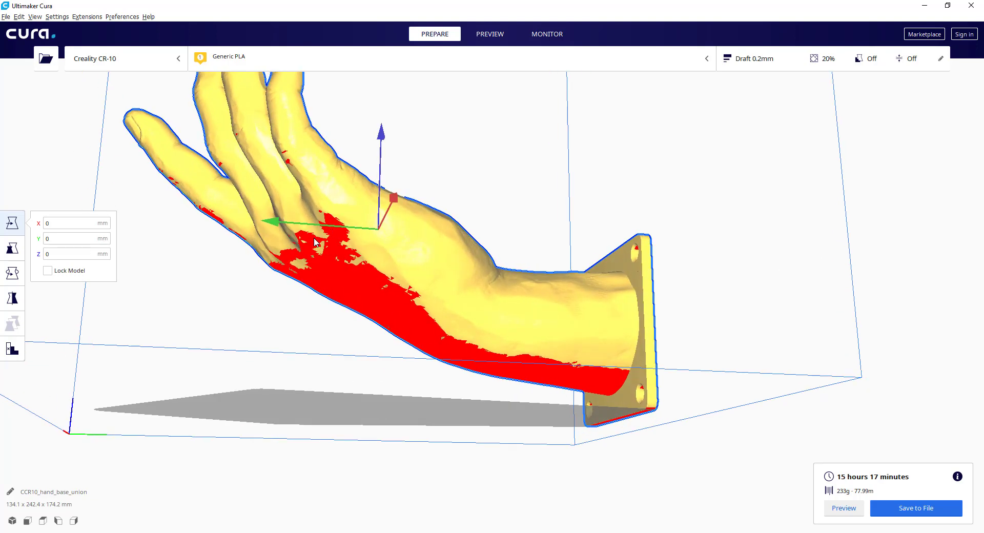
{"action": "right_click_drag", "start_coordinate": [710, 206], "coordinate": [714, 224]}
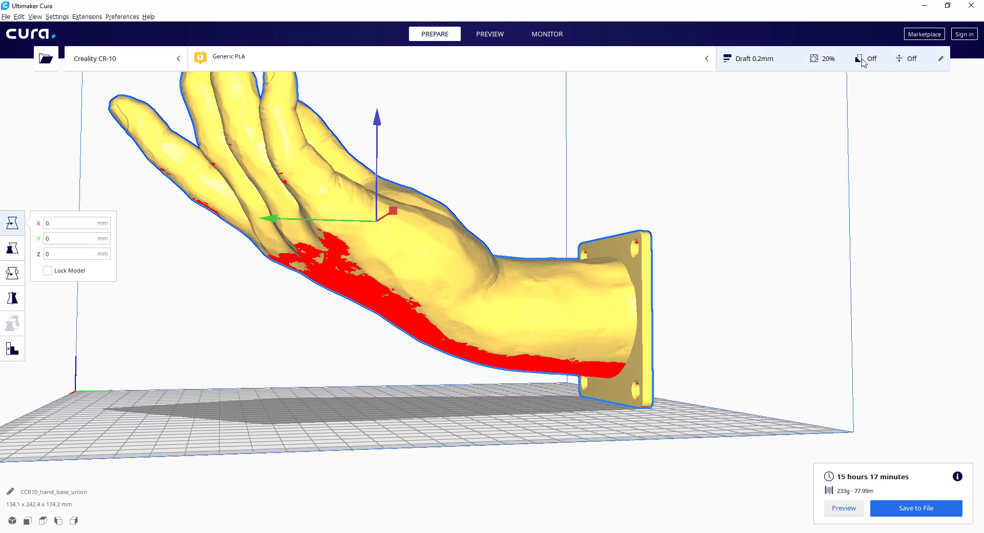
Step: Switch to the layer preview, enable Support in the print settings and slice the hand model
{"action": "left_click", "coordinate": [484, 34]}
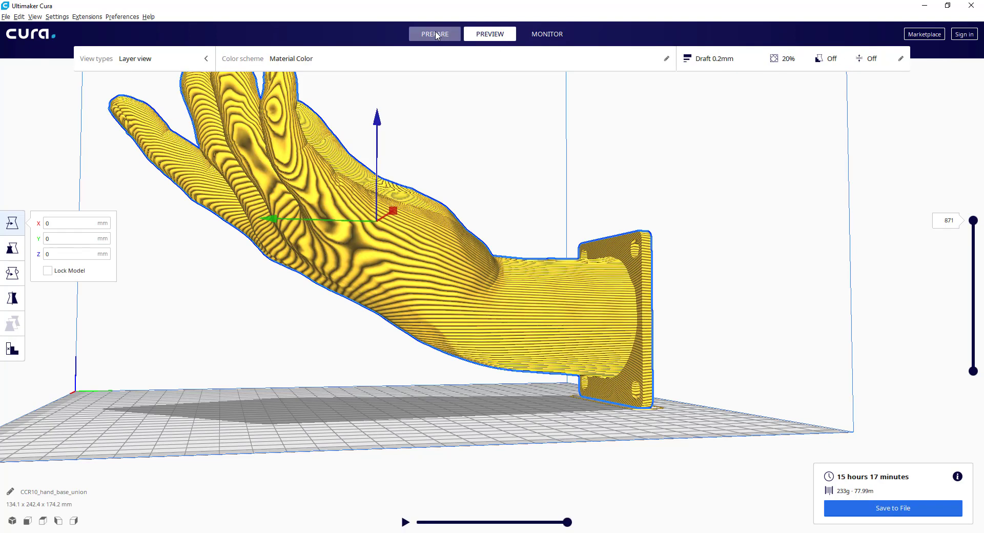
{"action": "left_click", "coordinate": [821, 60]}
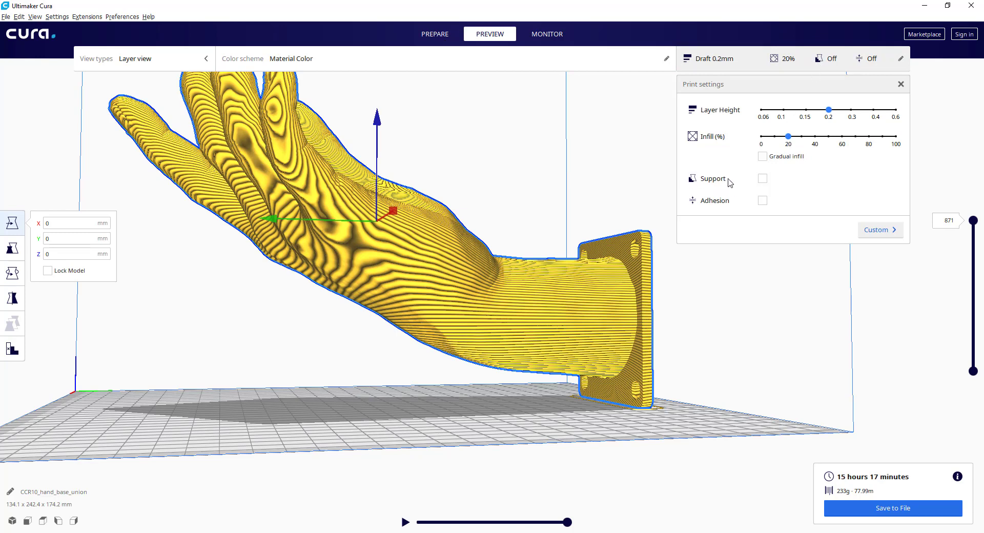
{"action": "left_click", "coordinate": [763, 179]}
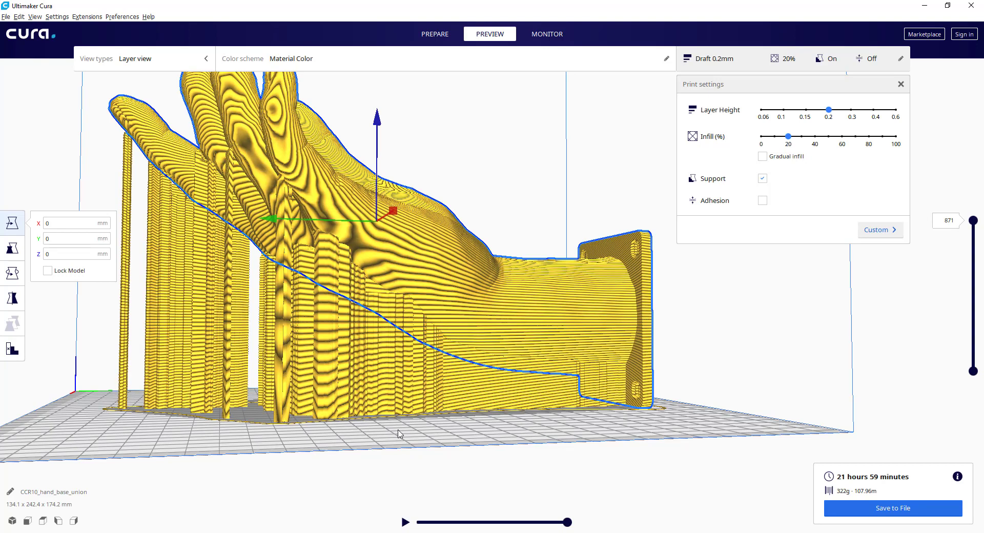
Step: Examine the support columns beneath the fingers, palm and wrist from several angles
{"action": "mouse_move", "coordinate": [398, 429]}
{"action": "right_mouse_down"}
{"action": "mouse_move", "coordinate": [424, 428]}
{"action": "mouse_move", "coordinate": [416, 434]}
{"action": "right_mouse_up"}
{"action": "scroll", "coordinate": [416, 437], "scroll_direction": "down", "scroll_amount": 8}
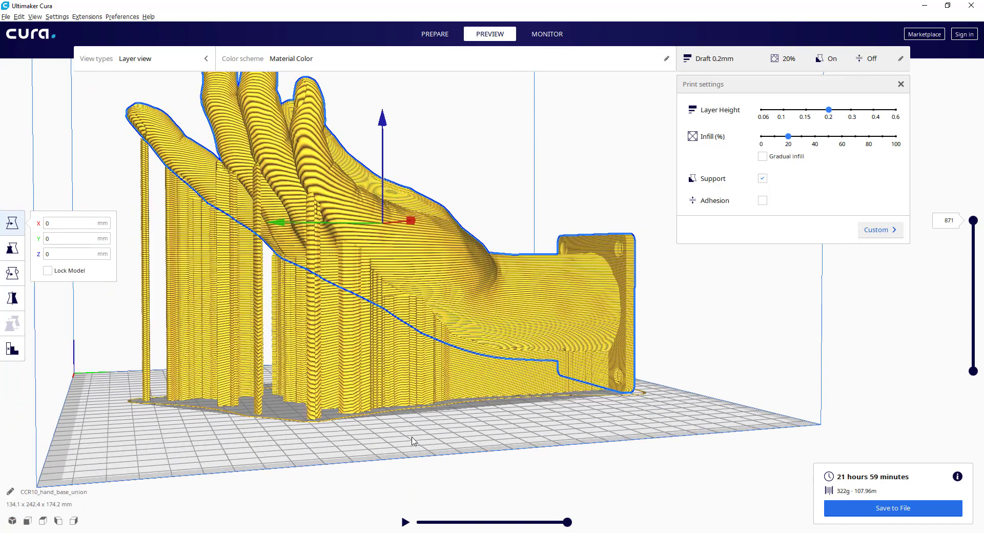
{"action": "right_click_drag", "start_coordinate": [349, 427], "coordinate": [496, 428]}
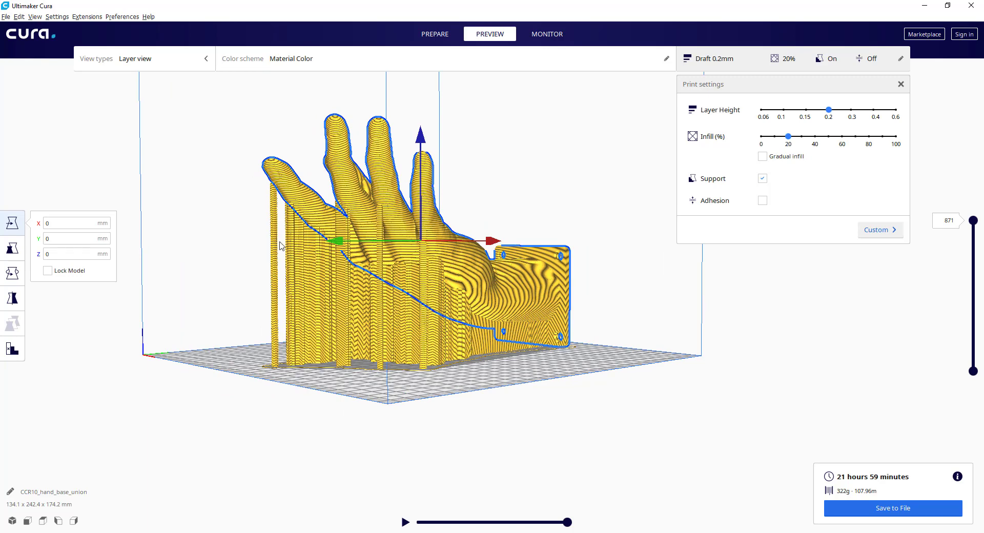
{"action": "right_click_drag", "start_coordinate": [547, 372], "coordinate": [402, 326]}
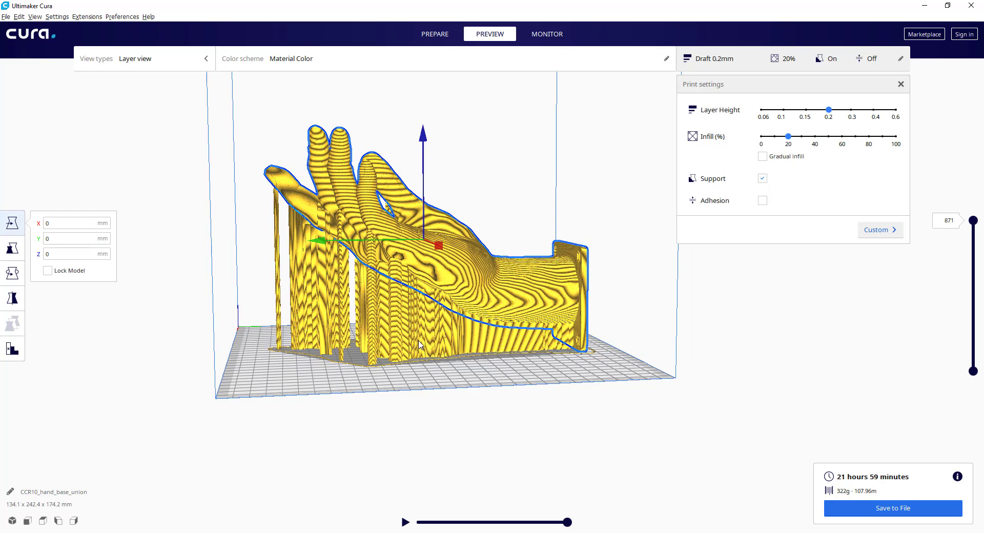
{"action": "mouse_move", "coordinate": [366, 403]}
{"action": "right_mouse_down"}
{"action": "mouse_move", "coordinate": [380, 399]}
{"action": "mouse_move", "coordinate": [355, 401]}
{"action": "right_mouse_up"}
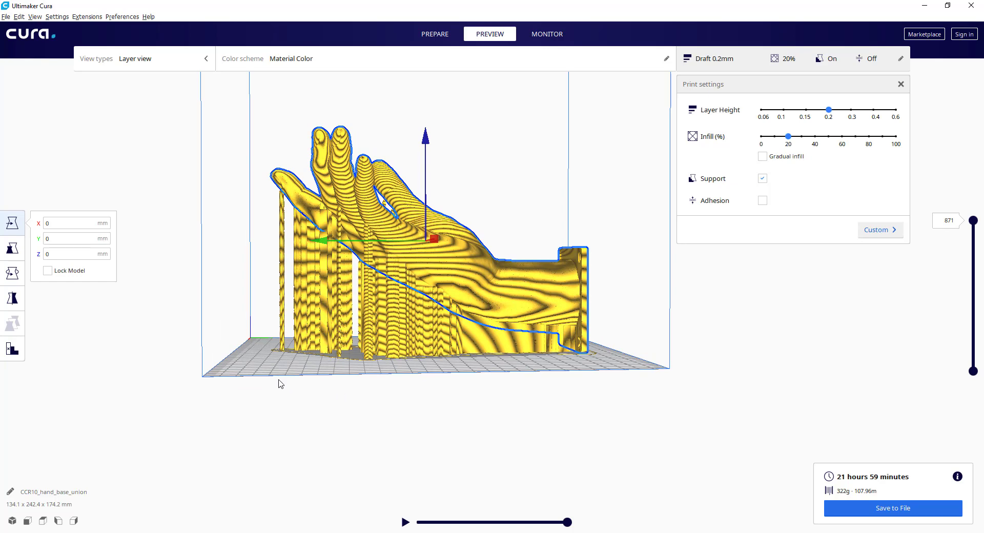
{"action": "right_click_drag", "start_coordinate": [281, 384], "coordinate": [291, 385]}
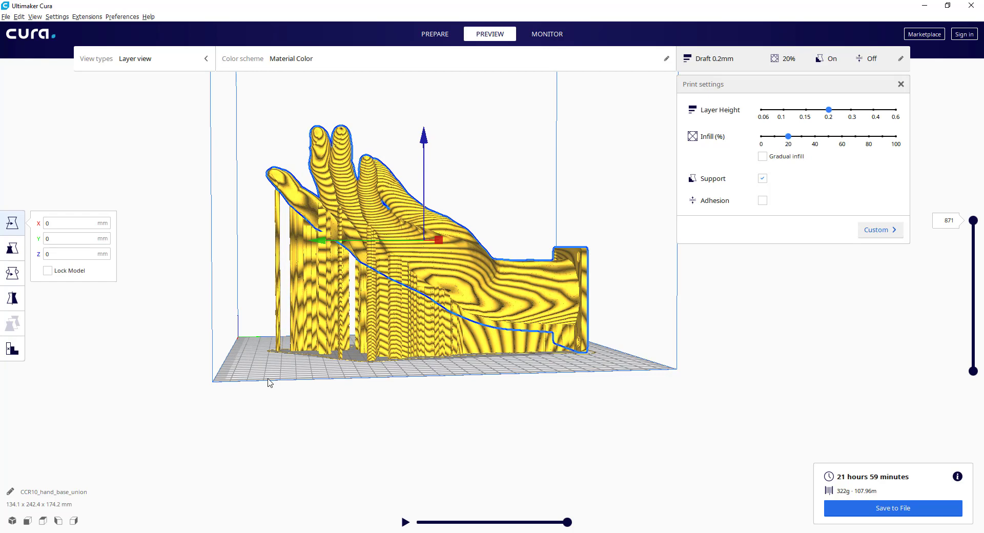
{"action": "right_click", "coordinate": [268, 379]}
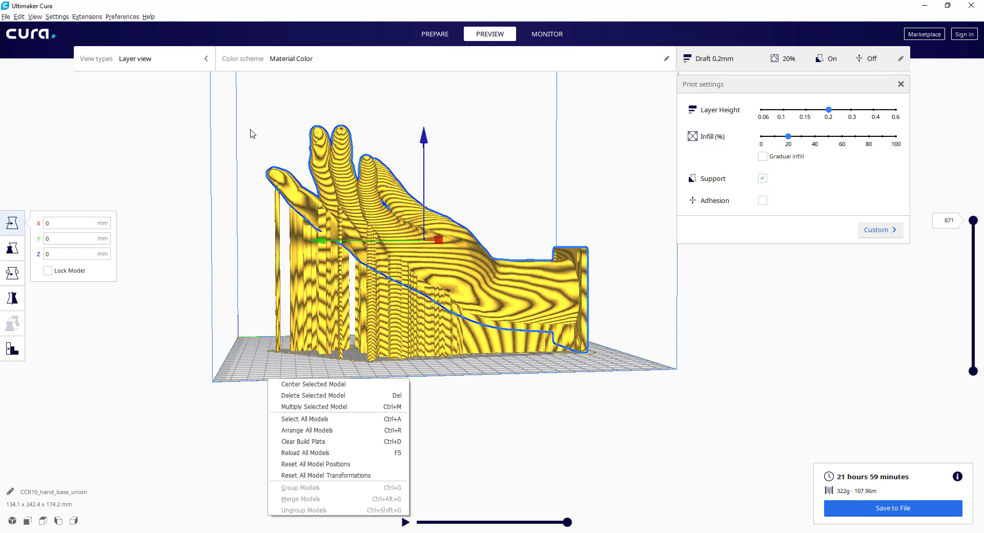
{"action": "left_click", "coordinate": [227, 274]}
Step: Color the layer preview by Line Type and examine how the supports differ from the hand's shell around the model
{"action": "right_click_drag", "start_coordinate": [227, 273], "coordinate": [259, 339]}
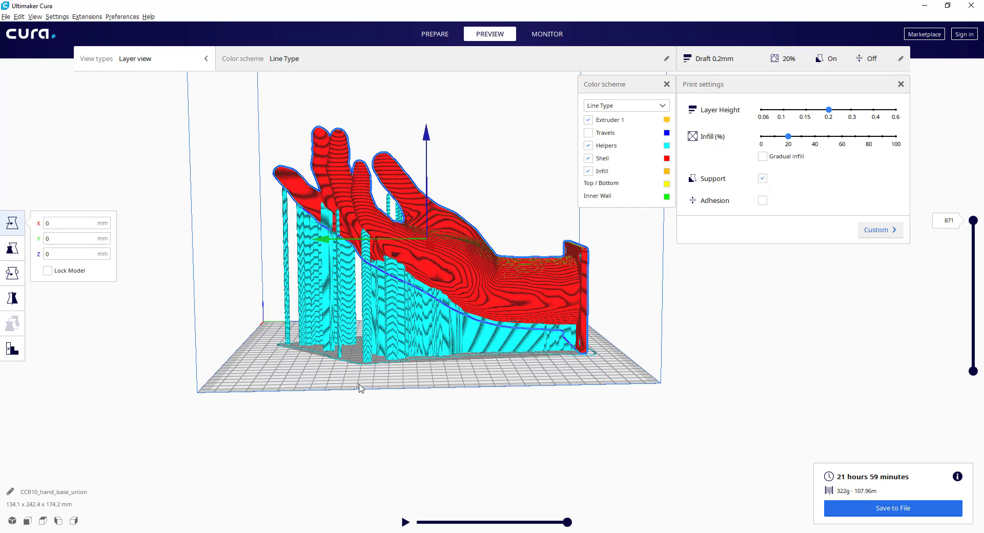
{"action": "right_click_drag", "start_coordinate": [359, 385], "coordinate": [330, 386]}
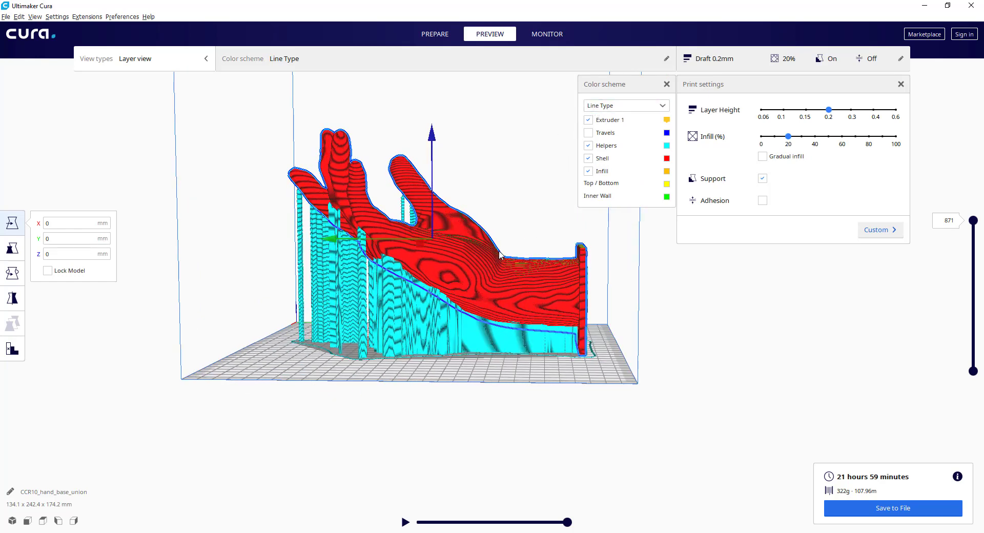
{"action": "right_click_drag", "start_coordinate": [669, 310], "coordinate": [521, 325]}
{"action": "right_click_drag", "start_coordinate": [418, 387], "coordinate": [433, 390]}
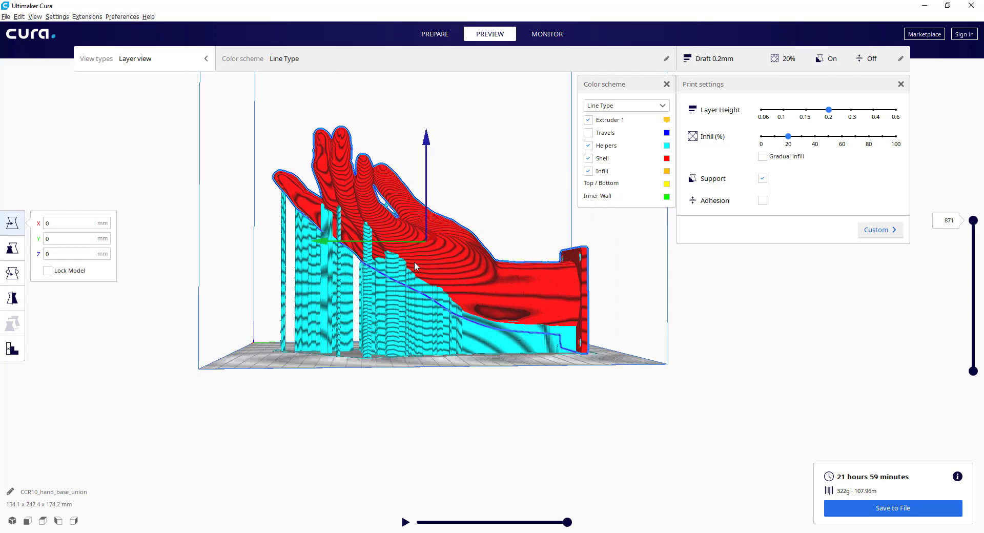
{"action": "right_click_drag", "start_coordinate": [330, 376], "coordinate": [311, 279]}
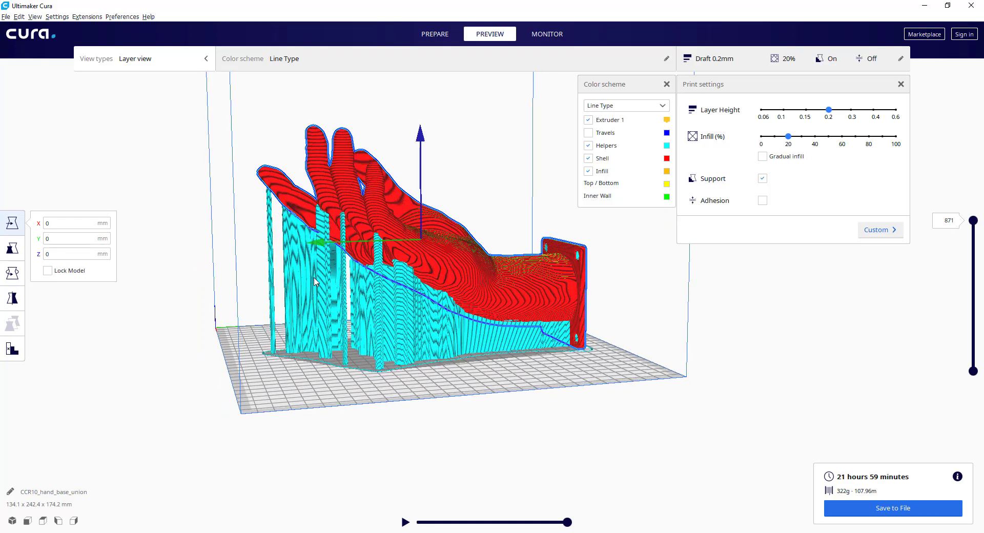
{"action": "mouse_move", "coordinate": [249, 293]}
{"action": "right_mouse_down"}
{"action": "mouse_move", "coordinate": [342, 288]}
{"action": "mouse_move", "coordinate": [252, 299]}
{"action": "right_mouse_up"}
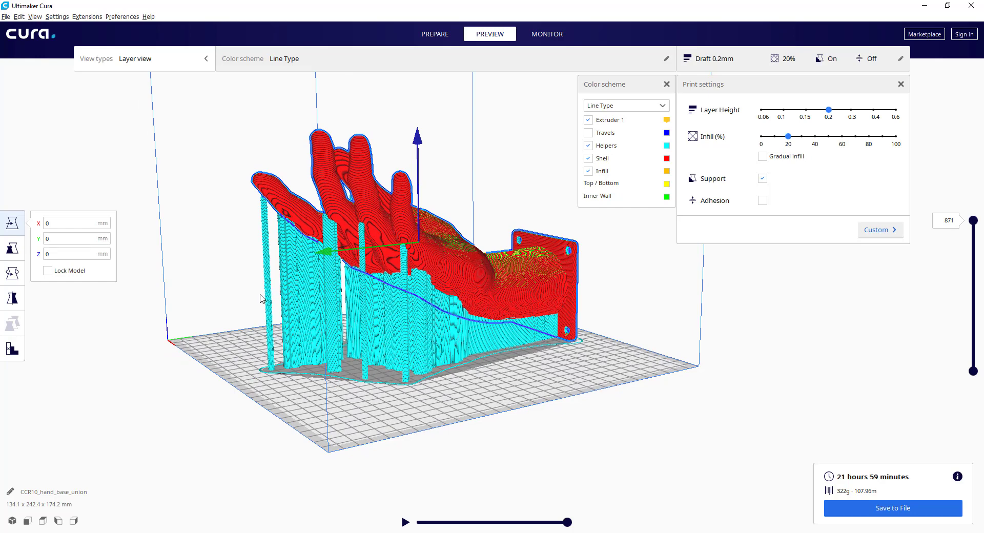
{"action": "right_click_drag", "start_coordinate": [481, 362], "coordinate": [482, 362]}
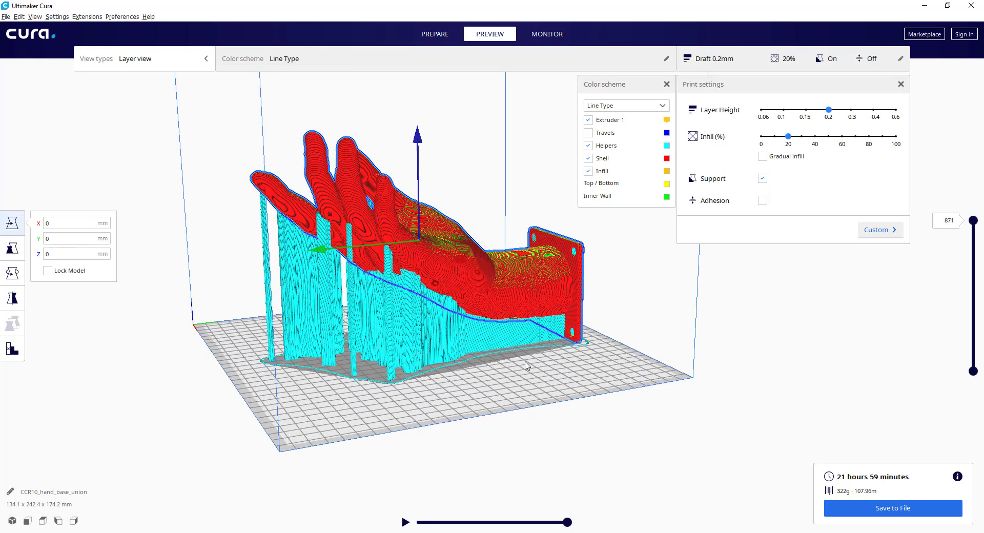
{"action": "right_click_drag", "start_coordinate": [558, 410], "coordinate": [552, 413]}
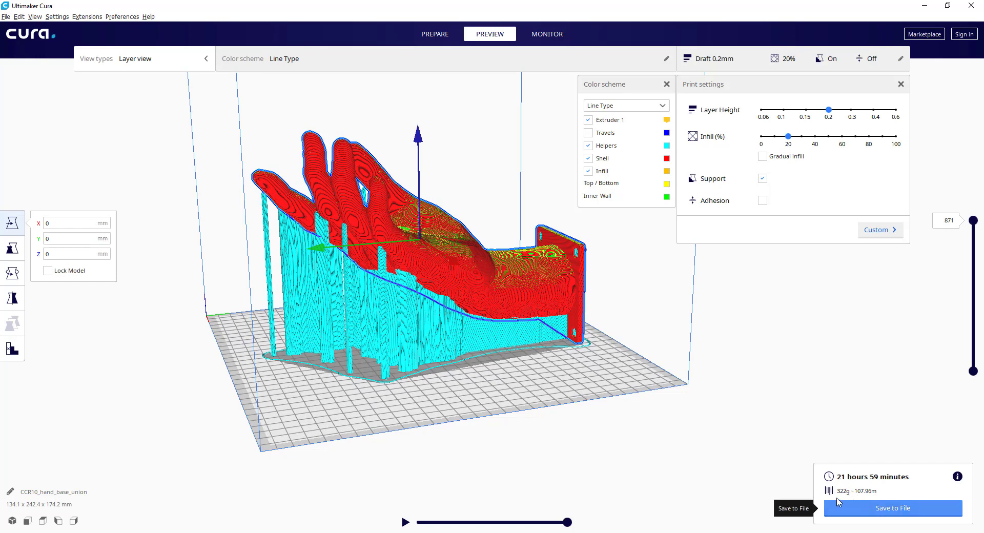
Step: In the prepare view, rotate the hand a quarter turn about the red axis to stand upright on its mounting plate, and check the remaining overhangs
{"action": "left_click", "coordinate": [433, 37]}
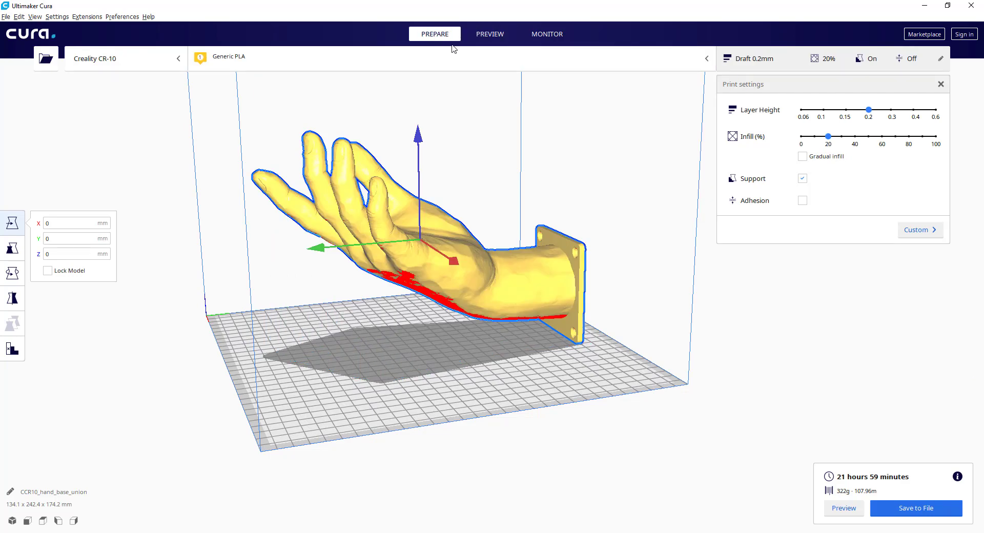
{"action": "left_click", "coordinate": [13, 273]}
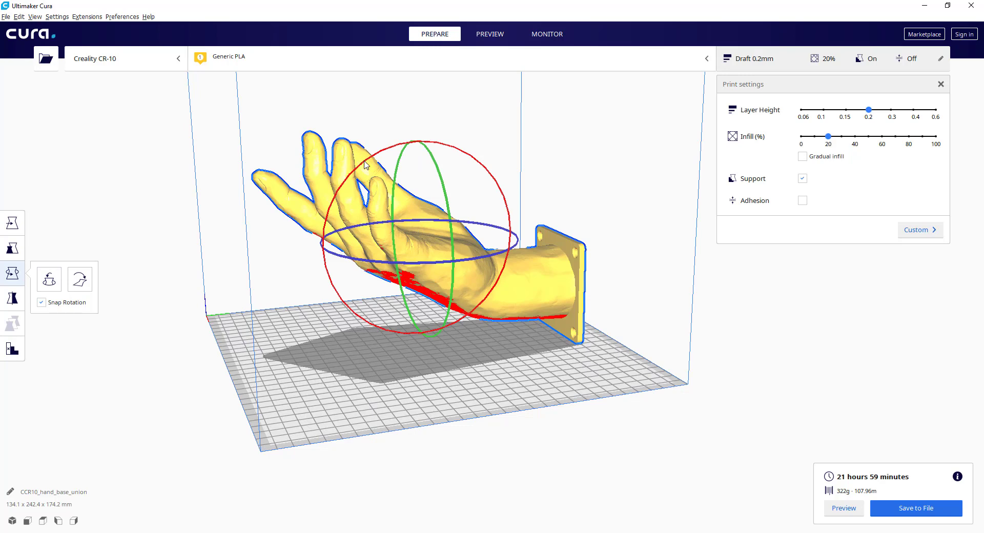
{"action": "left_click_drag", "start_coordinate": [400, 145], "coordinate": [547, 184]}
{"action": "right_click_drag", "start_coordinate": [588, 337], "coordinate": [576, 317]}
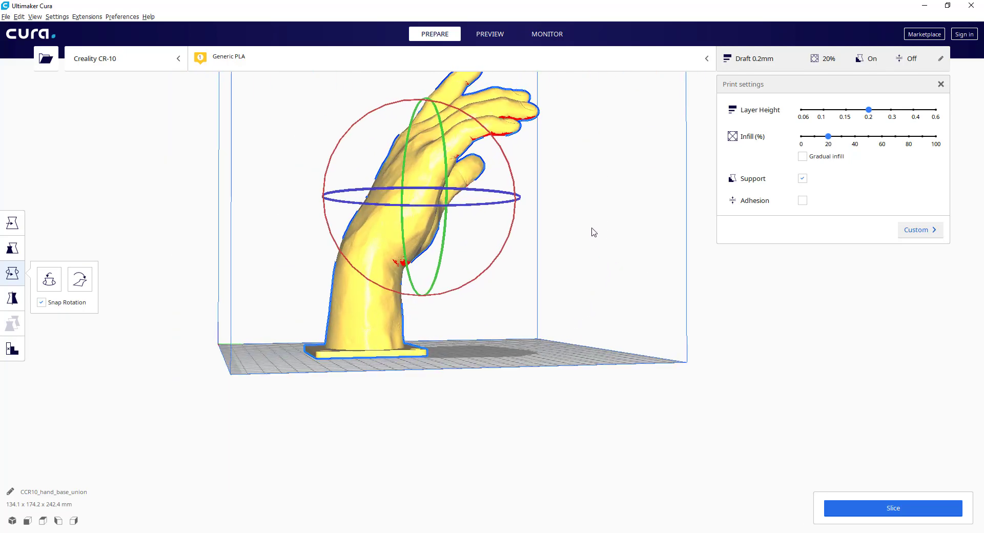
{"action": "right_click_drag", "start_coordinate": [590, 202], "coordinate": [497, 213]}
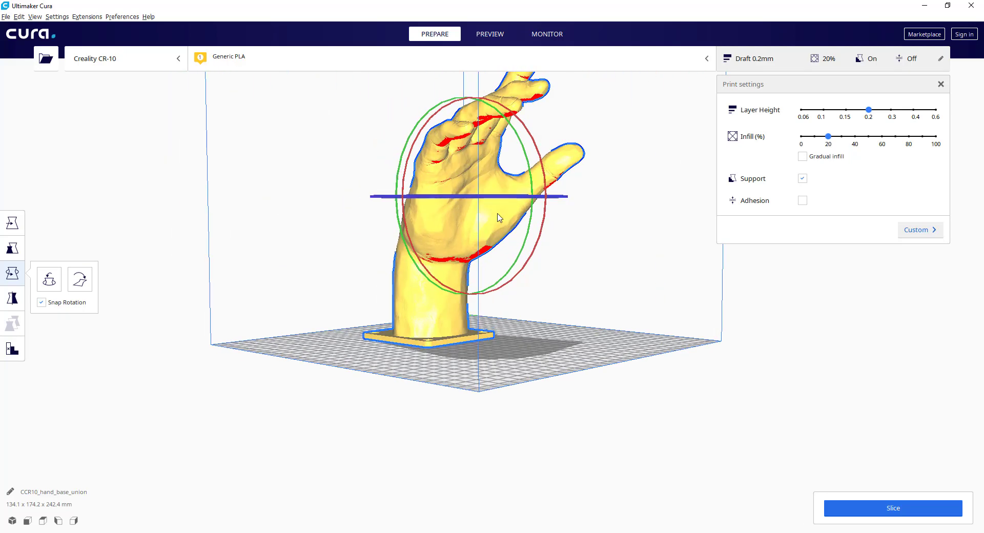
{"action": "right_click_drag", "start_coordinate": [617, 195], "coordinate": [732, 209]}
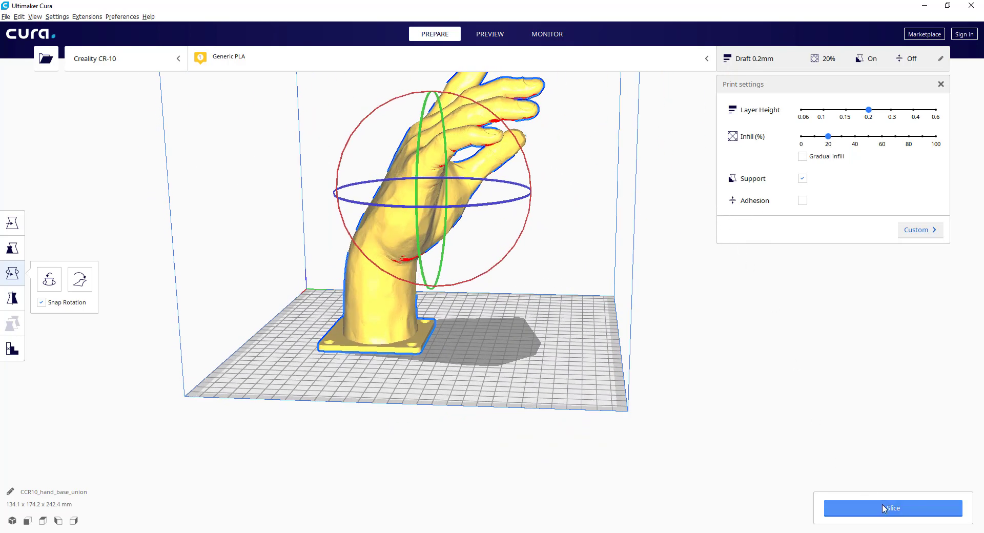
Step: Slice the upright hand with support enabled, deselect the model and bring the whole hand into view
{"action": "left_click", "coordinate": [882, 509]}
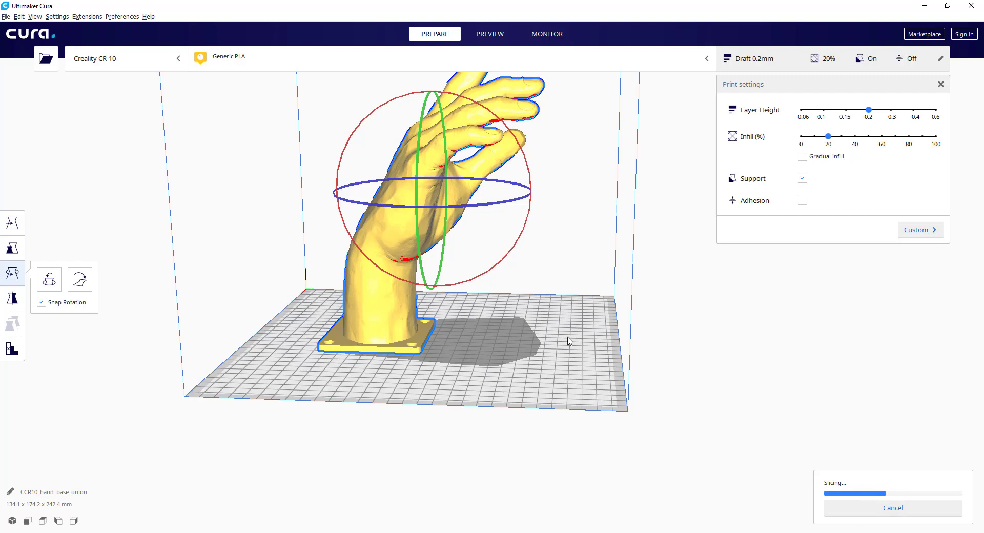
{"action": "left_click", "coordinate": [483, 307]}
{"action": "middle_click_drag", "start_coordinate": [484, 308], "coordinate": [501, 396]}
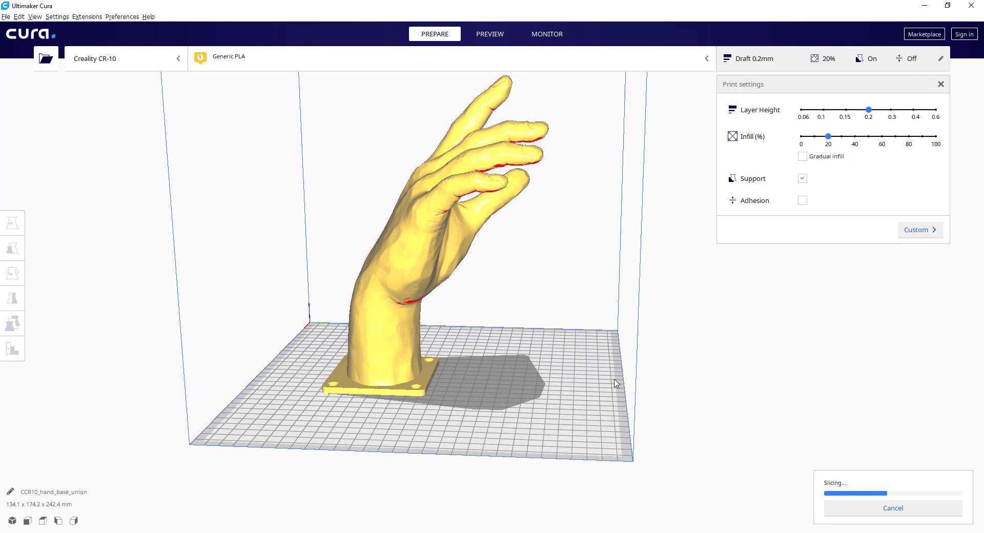
Step: Examine the upright hand and, in the layer preview, its support columns beneath the fingers, thumb and wrist from all sides
{"action": "mouse_move", "coordinate": [512, 331]}
{"action": "right_mouse_down"}
{"action": "mouse_move", "coordinate": [481, 320]}
{"action": "mouse_move", "coordinate": [514, 323]}
{"action": "right_mouse_up"}
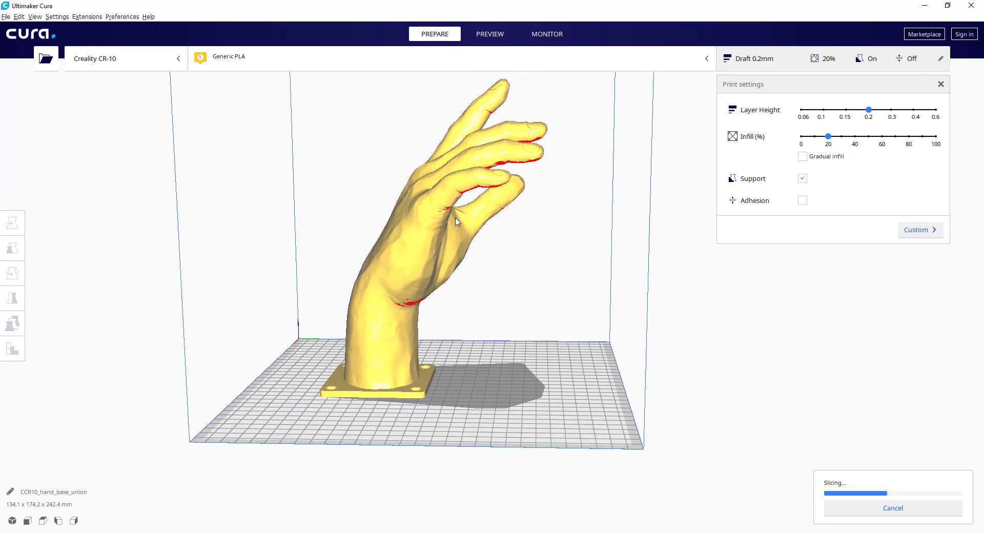
{"action": "right_click_drag", "start_coordinate": [573, 337], "coordinate": [522, 322]}
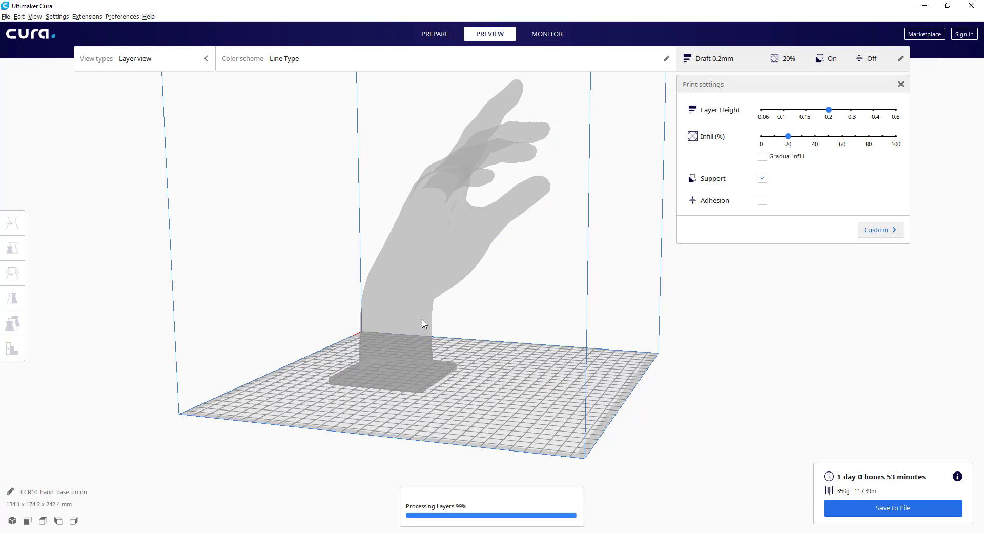
{"action": "right_click_drag", "start_coordinate": [654, 413], "coordinate": [733, 415]}
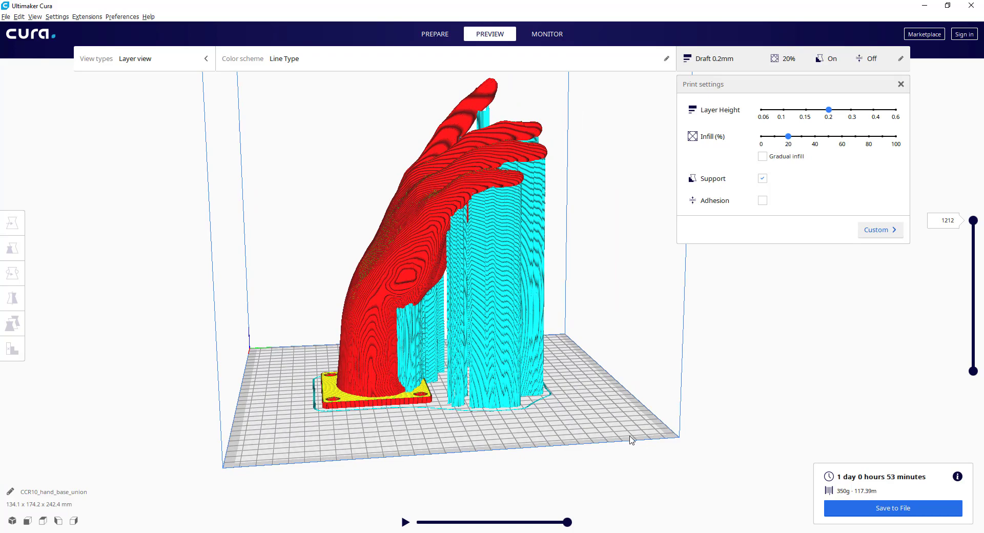
{"action": "right_click_drag", "start_coordinate": [503, 429], "coordinate": [137, 413]}
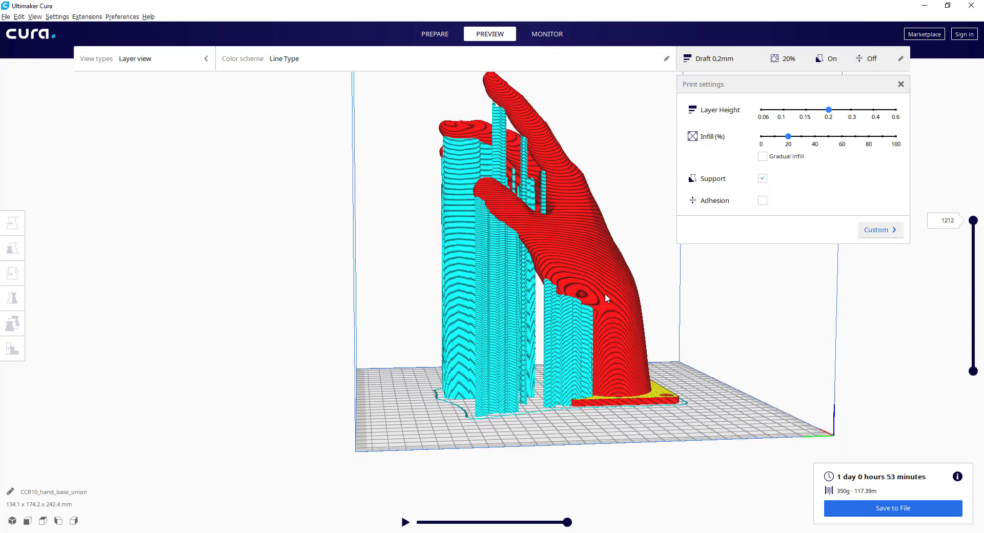
{"action": "scroll", "coordinate": [707, 425], "scroll_direction": "up", "scroll_amount": 1}
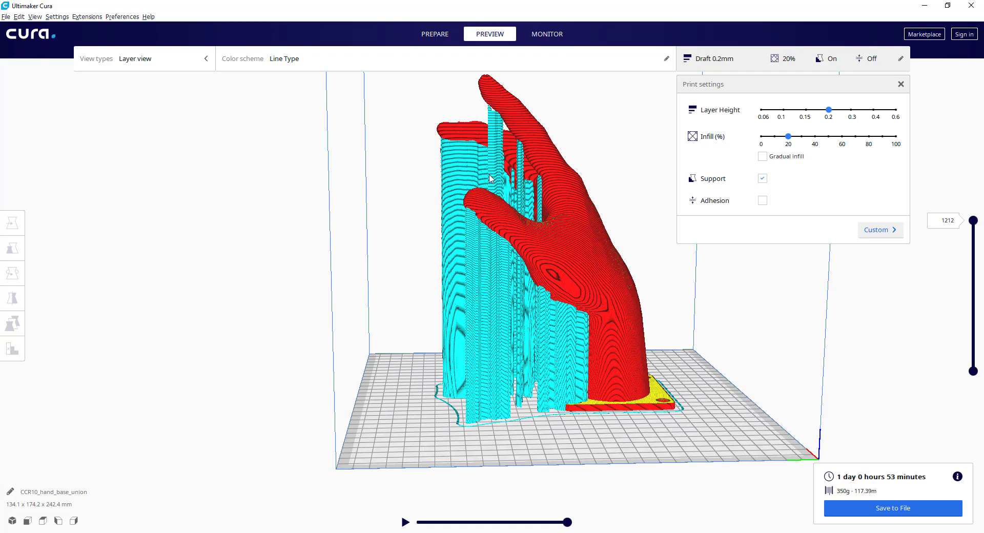
{"action": "right_click_drag", "start_coordinate": [383, 294], "coordinate": [599, 285]}
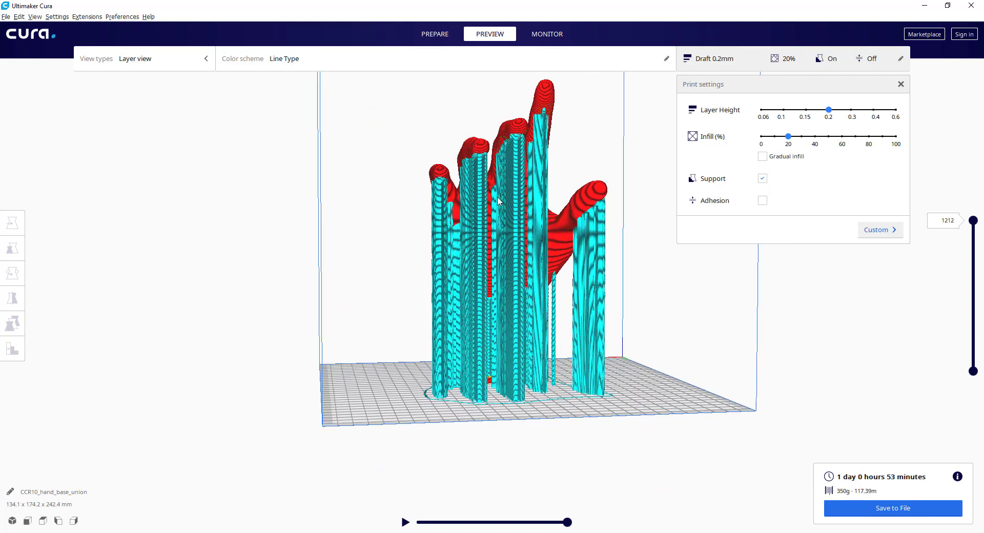
{"action": "right_click_drag", "start_coordinate": [668, 378], "coordinate": [838, 382]}
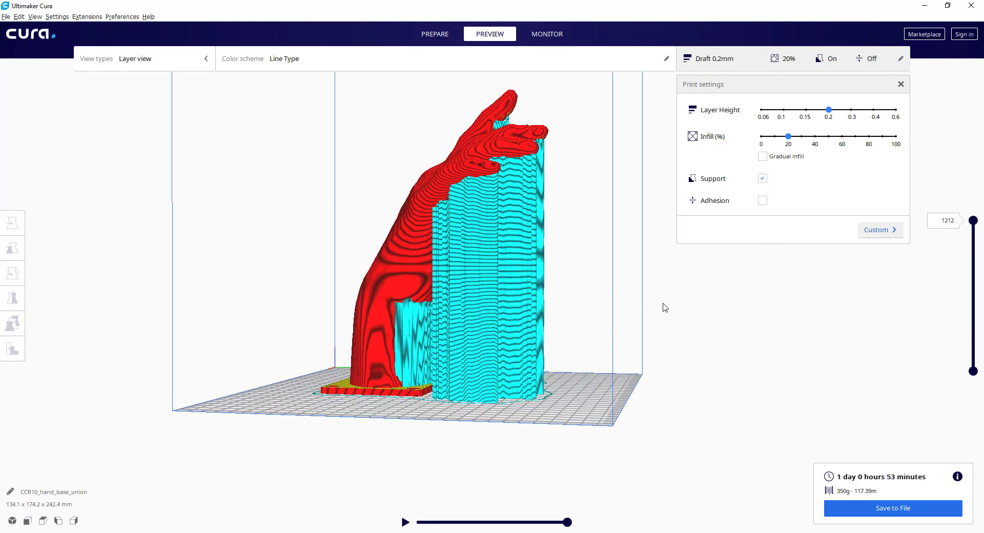
{"action": "mouse_move", "coordinate": [687, 384]}
{"action": "right_mouse_down"}
{"action": "mouse_move", "coordinate": [709, 382]}
{"action": "mouse_move", "coordinate": [696, 384]}
{"action": "mouse_move", "coordinate": [675, 355]}
{"action": "mouse_move", "coordinate": [391, 402]}
{"action": "mouse_move", "coordinate": [687, 382]}
{"action": "right_mouse_up"}
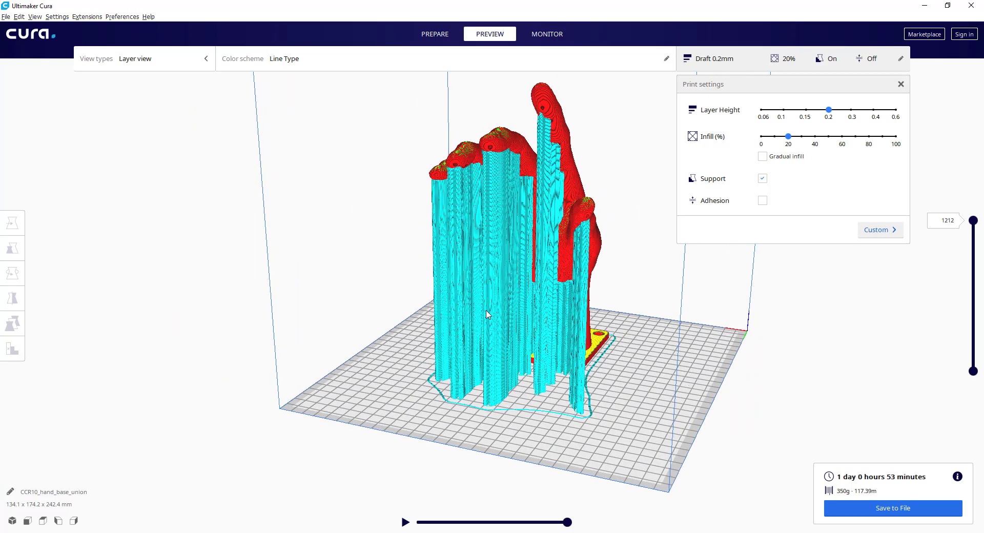
{"action": "right_click_drag", "start_coordinate": [660, 386], "coordinate": [750, 369]}
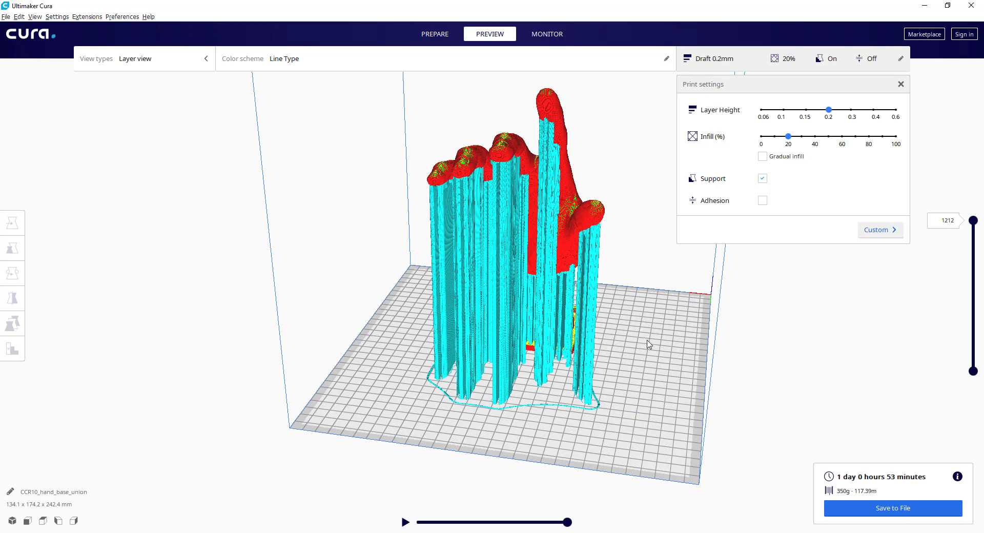
{"action": "right_click_drag", "start_coordinate": [647, 345], "coordinate": [540, 340]}
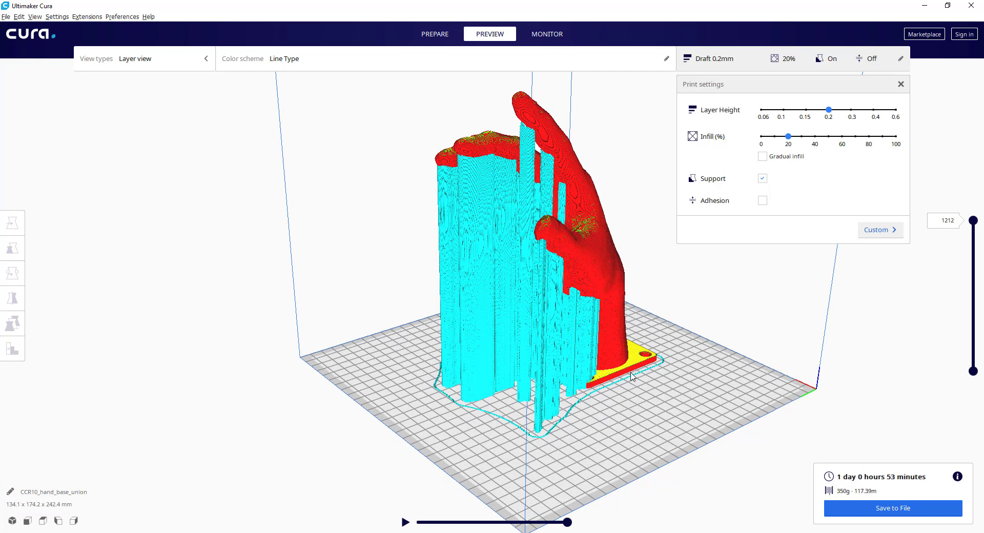
{"action": "right_click_drag", "start_coordinate": [612, 413], "coordinate": [528, 407]}
{"action": "right_click_drag", "start_coordinate": [669, 402], "coordinate": [585, 401]}
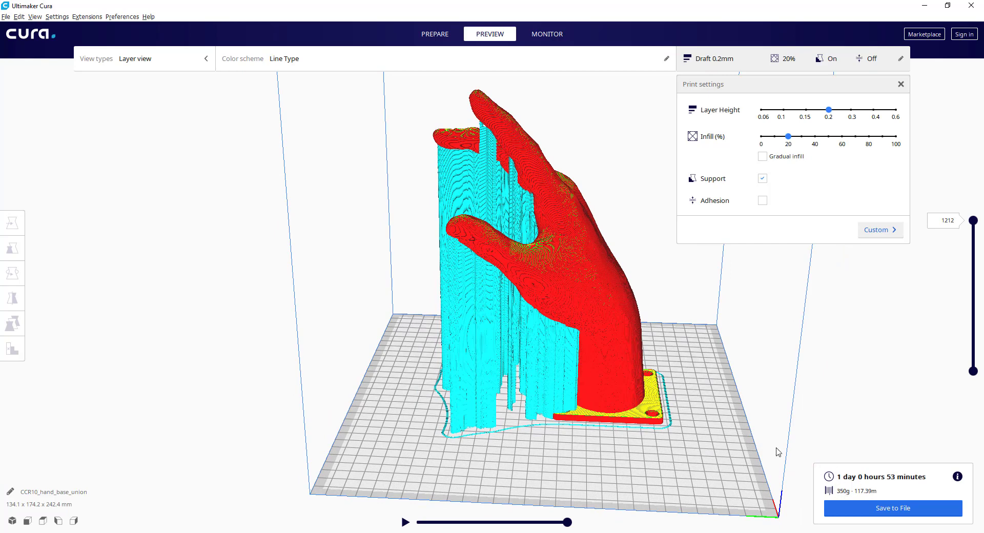
Step: In the prepare view, rotate the hand about the red axis so its fingers point upward and the mounting plate rests on one edge
{"action": "left_click", "coordinate": [426, 35]}
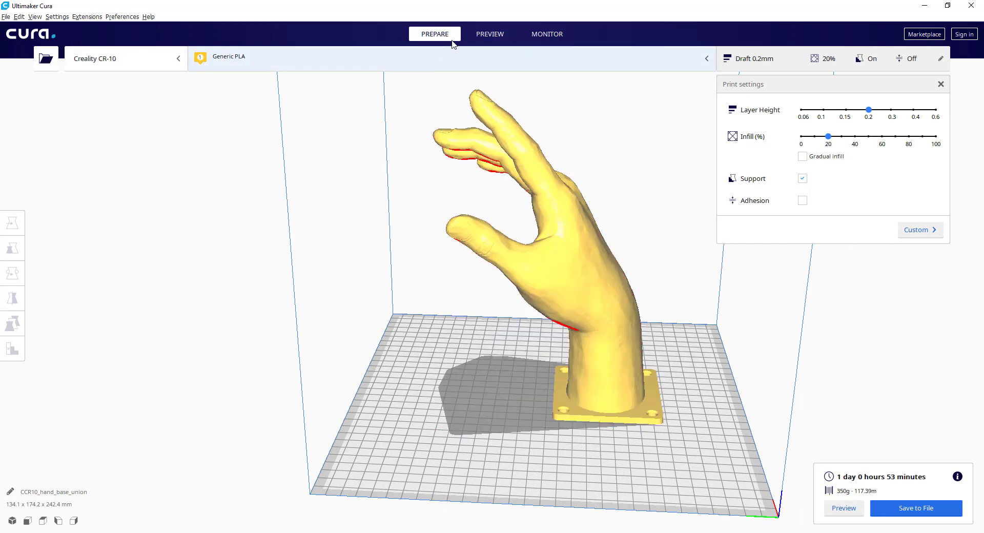
{"action": "right_click_drag", "start_coordinate": [652, 279], "coordinate": [723, 293]}
{"action": "left_click", "coordinate": [577, 291]}
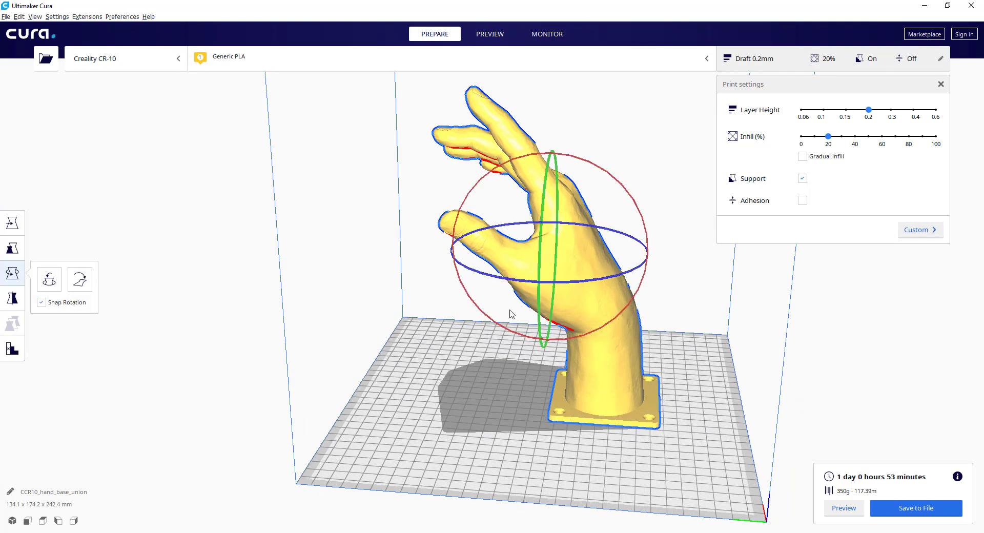
{"action": "left_click_drag", "start_coordinate": [575, 158], "coordinate": [671, 241]}
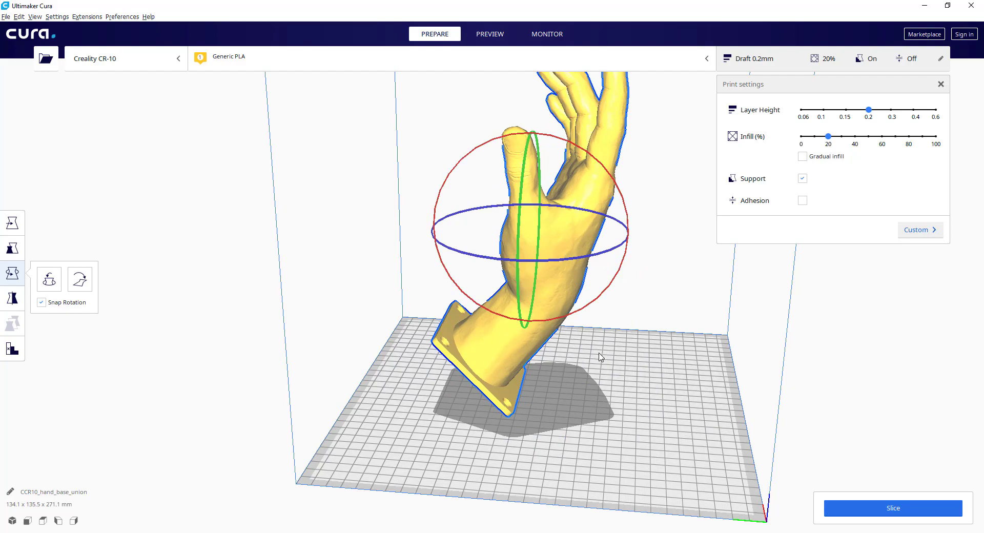
{"action": "mouse_move", "coordinate": [601, 358]}
{"action": "right_mouse_down"}
{"action": "mouse_move", "coordinate": [655, 318]}
{"action": "mouse_move", "coordinate": [795, 318]}
{"action": "mouse_move", "coordinate": [641, 327]}
{"action": "mouse_move", "coordinate": [711, 324]}
{"action": "mouse_move", "coordinate": [589, 359]}
{"action": "mouse_move", "coordinate": [670, 323]}
{"action": "mouse_move", "coordinate": [593, 345]}
{"action": "right_mouse_up"}
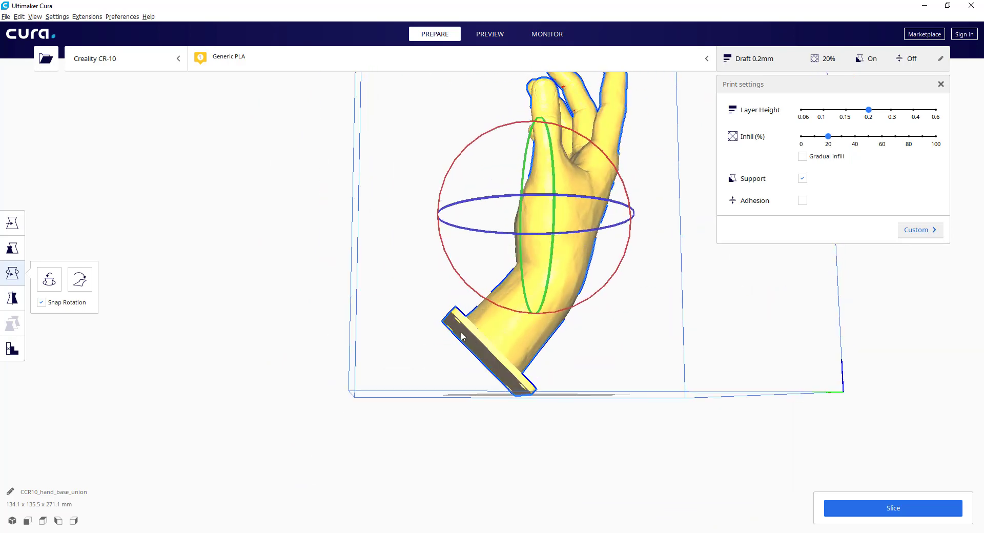
{"action": "right_click_drag", "start_coordinate": [554, 414], "coordinate": [515, 398]}
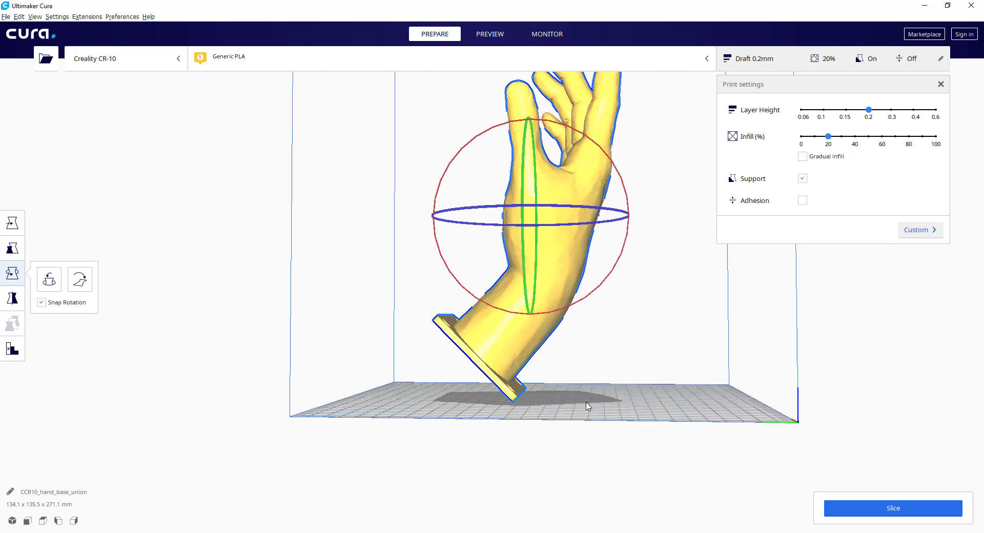
{"action": "right_click_drag", "start_coordinate": [589, 406], "coordinate": [705, 305]}
Step: Enable build plate adhesion, slice the tilted hand with support on, and show the result in the layer preview
{"action": "left_click", "coordinate": [802, 200]}
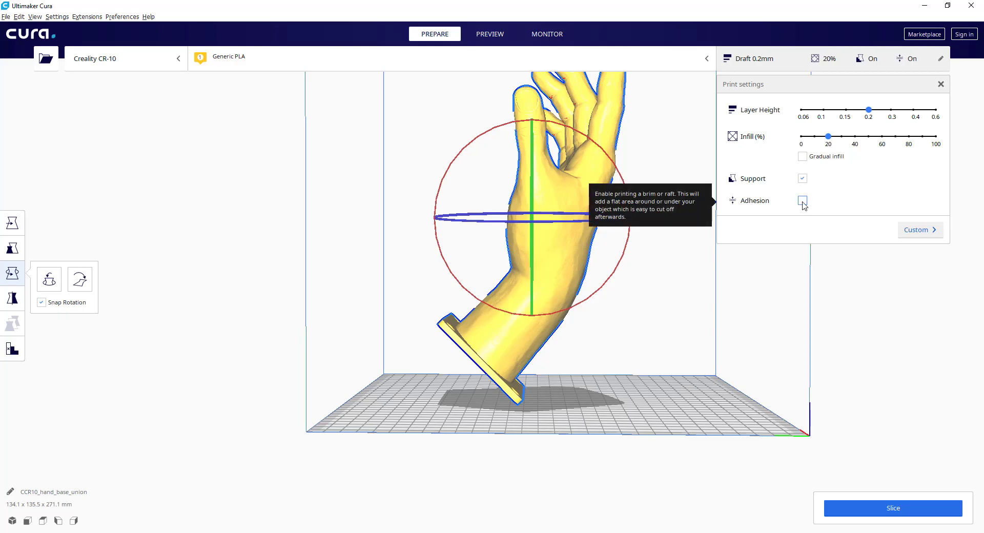
{"action": "left_click", "coordinate": [763, 202]}
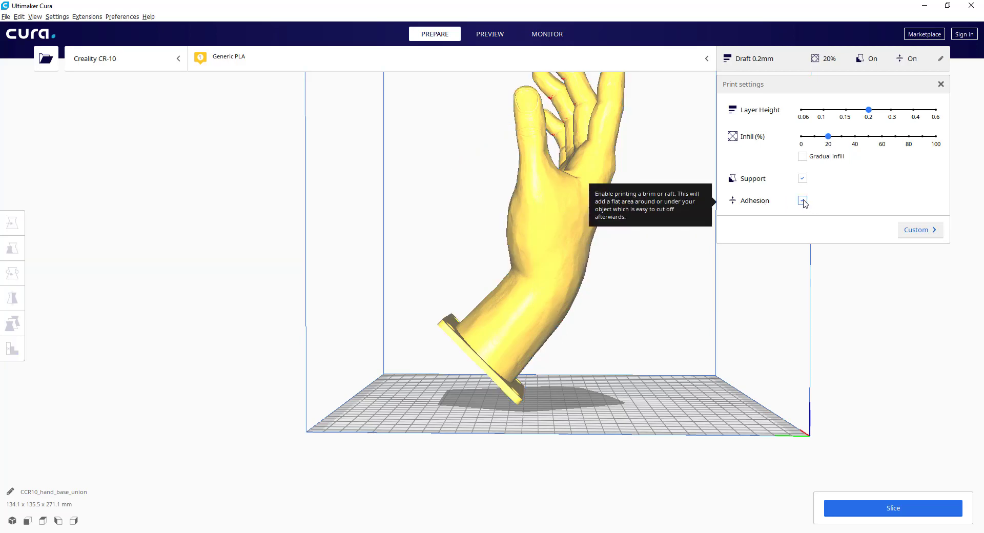
{"action": "left_click", "coordinate": [546, 295]}
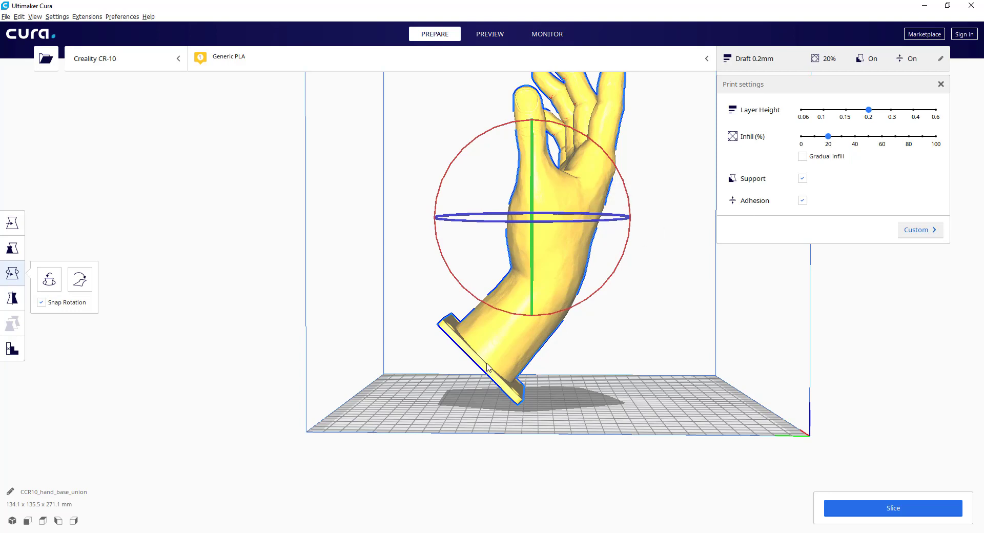
{"action": "right_click_drag", "start_coordinate": [658, 401], "coordinate": [658, 402]}
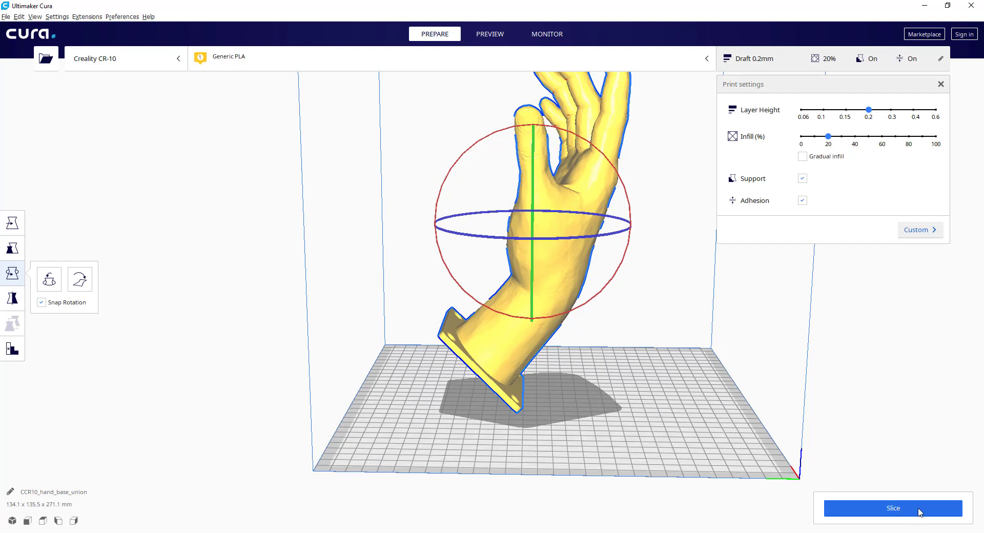
{"action": "left_click", "coordinate": [893, 511]}
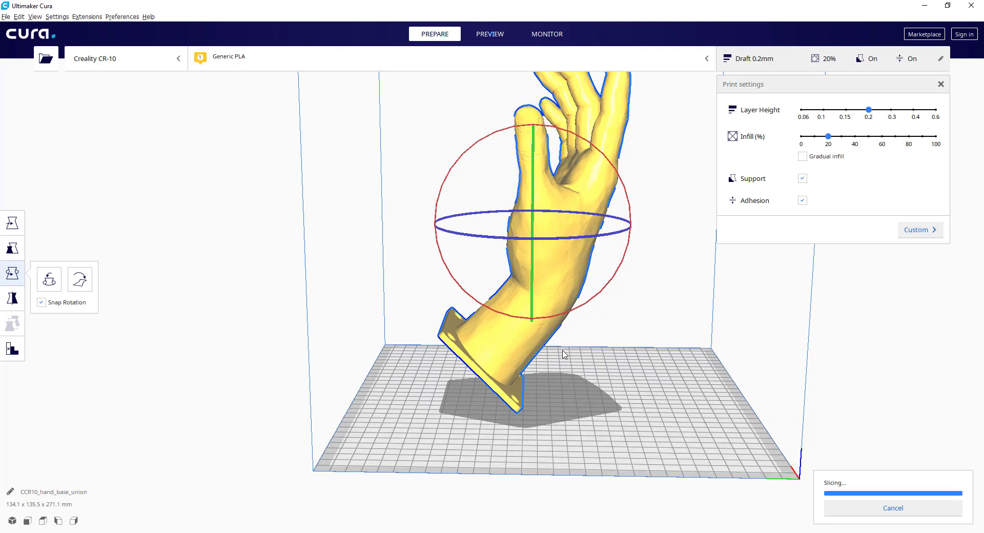
{"action": "left_click", "coordinate": [488, 35]}
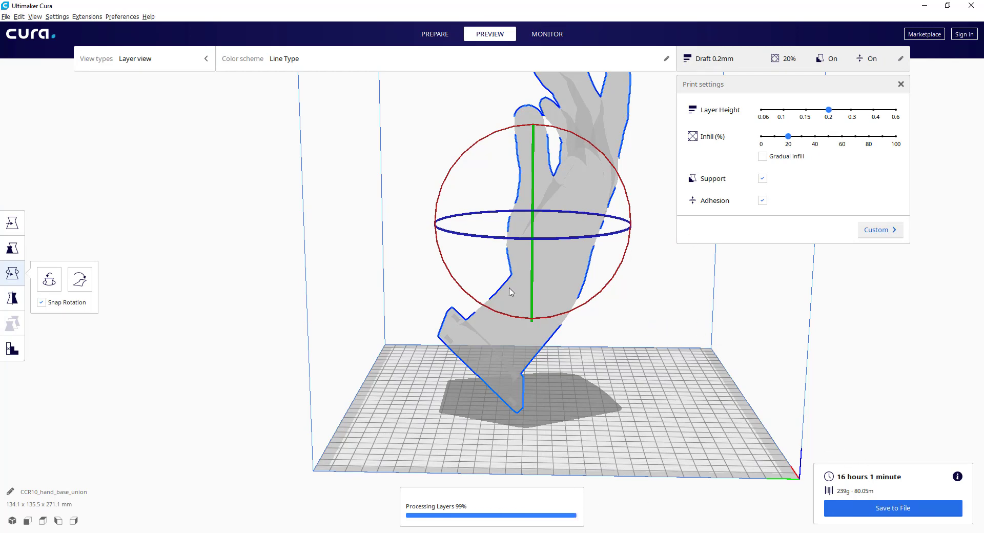
Step: Examine the thin supports and adhesion pads beneath the tilted mounting plate and fingers, from several angles and up close
{"action": "right_click_drag", "start_coordinate": [592, 391], "coordinate": [632, 421]}
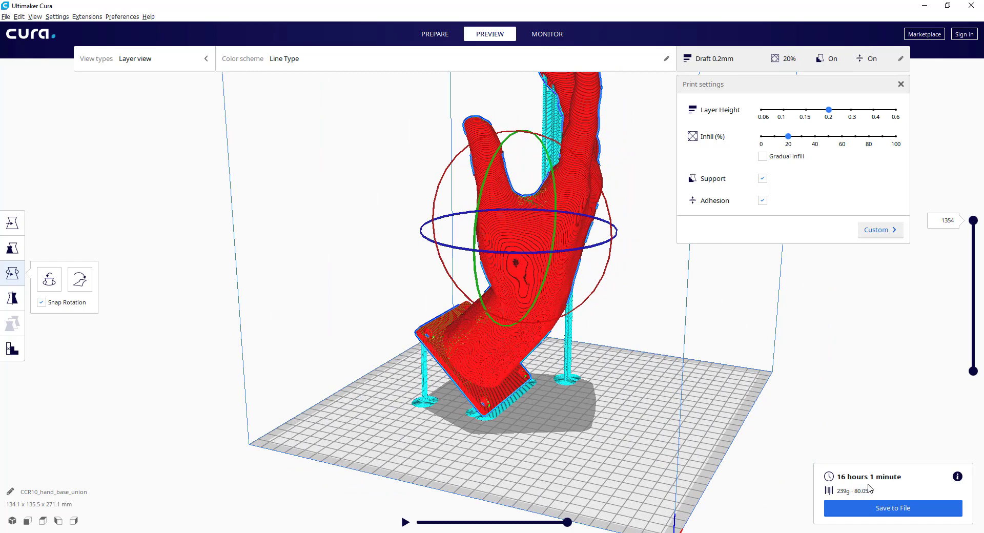
{"action": "right_click_drag", "start_coordinate": [678, 376], "coordinate": [721, 384]}
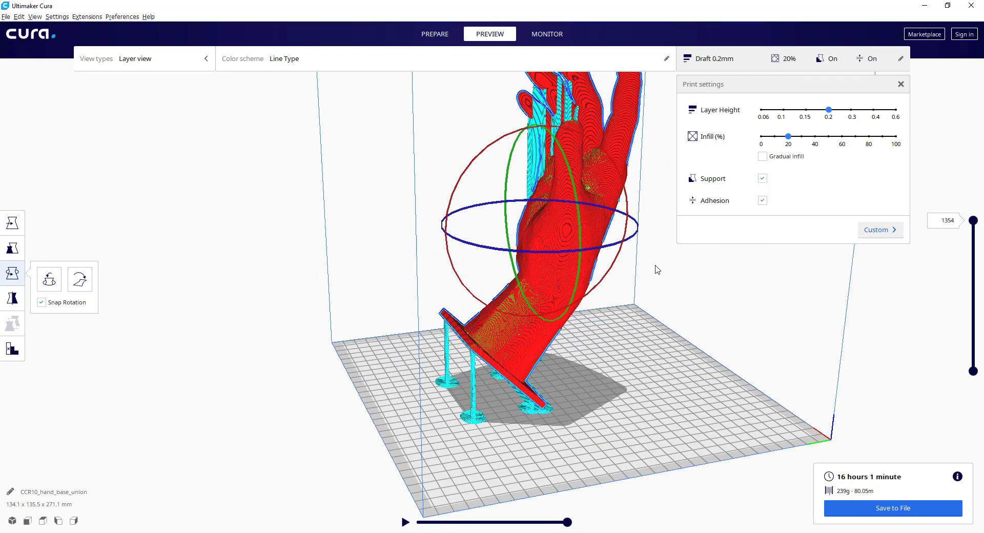
{"action": "right_click_drag", "start_coordinate": [641, 276], "coordinate": [625, 295]}
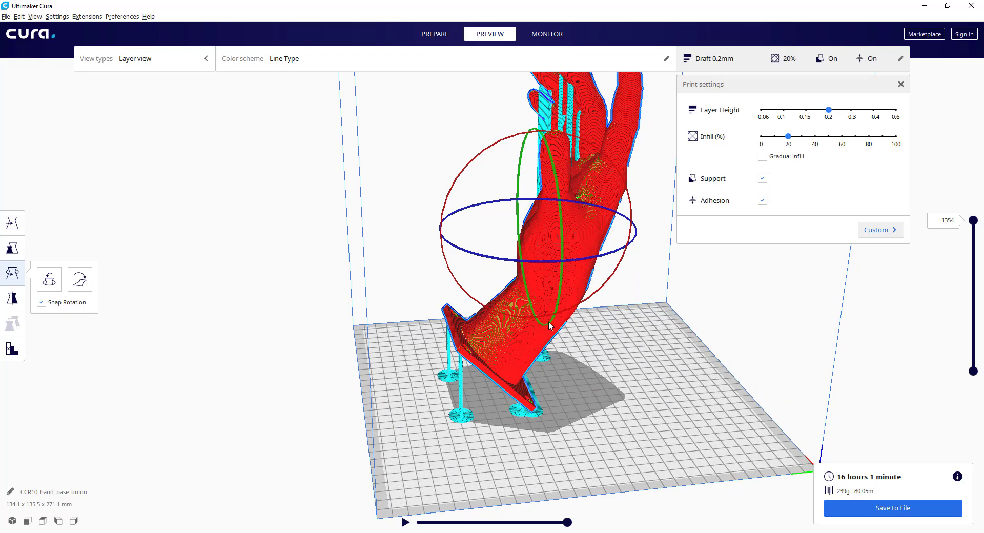
{"action": "right_click_drag", "start_coordinate": [642, 376], "coordinate": [526, 400]}
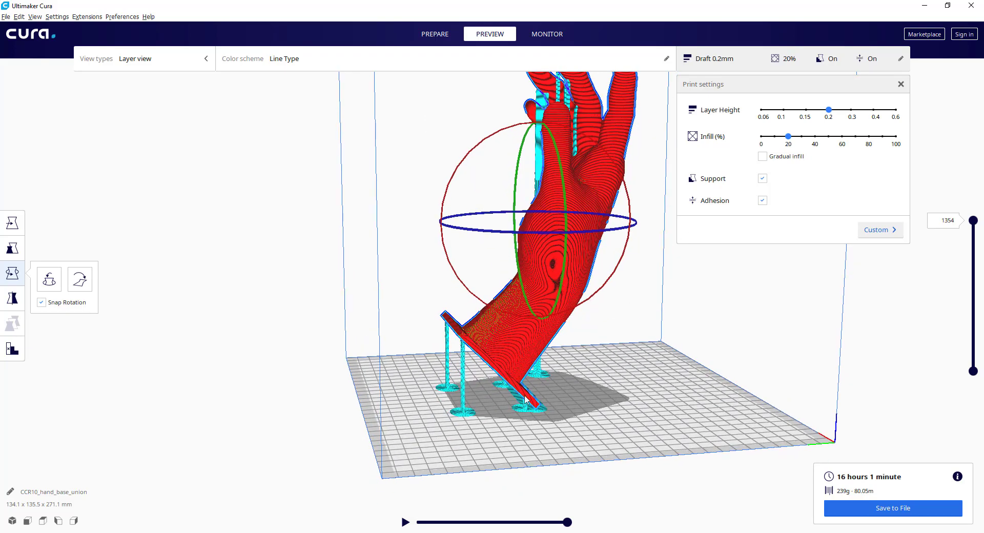
{"action": "scroll", "coordinate": [583, 425], "scroll_direction": "up", "scroll_amount": 6}
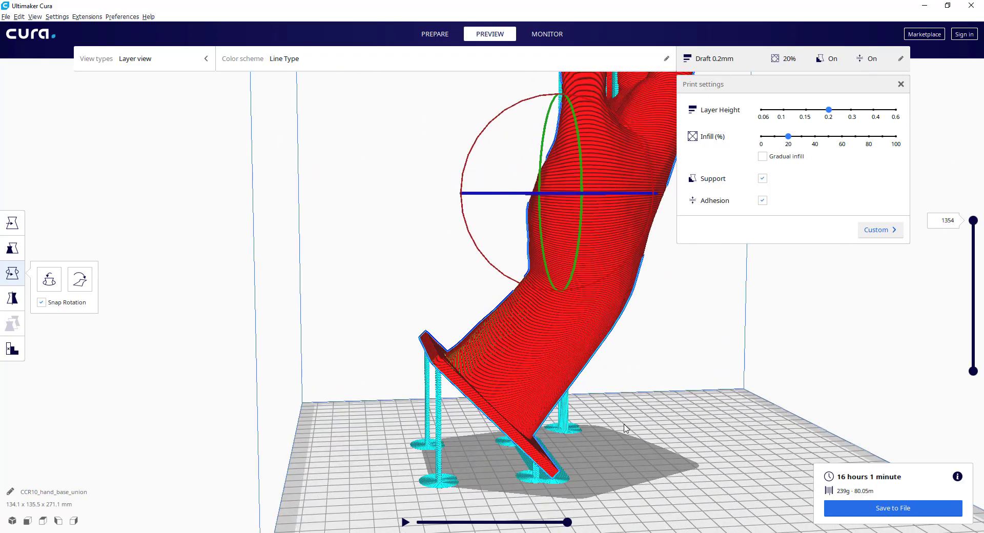
{"action": "right_click_drag", "start_coordinate": [596, 423], "coordinate": [528, 423]}
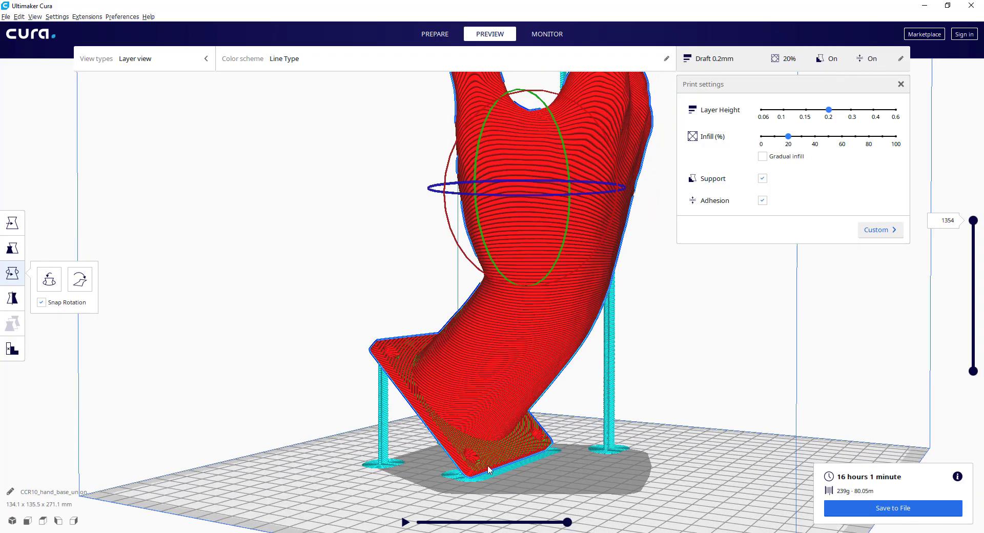
{"action": "right_click_drag", "start_coordinate": [514, 480], "coordinate": [661, 457]}
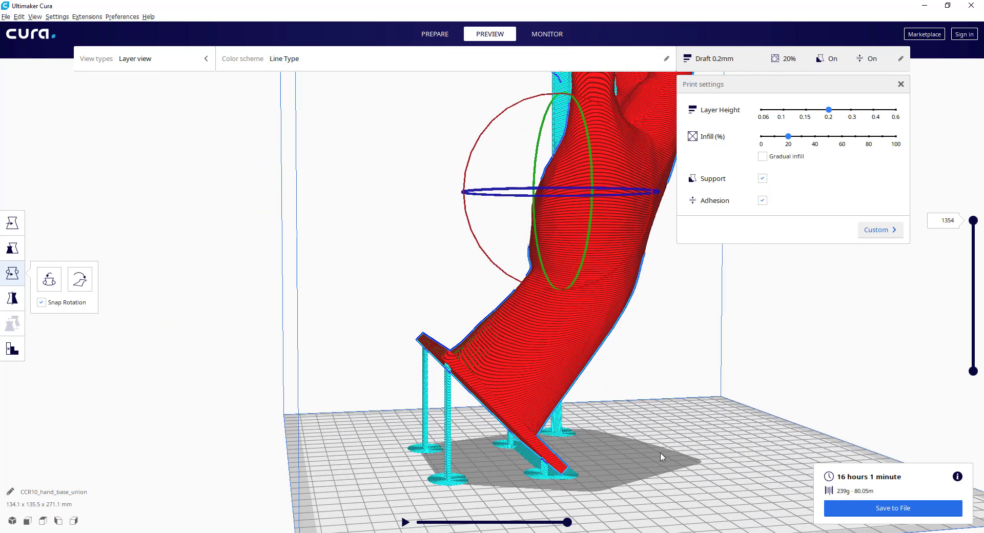
{"action": "scroll", "coordinate": [662, 457], "scroll_direction": "down", "scroll_amount": 6}
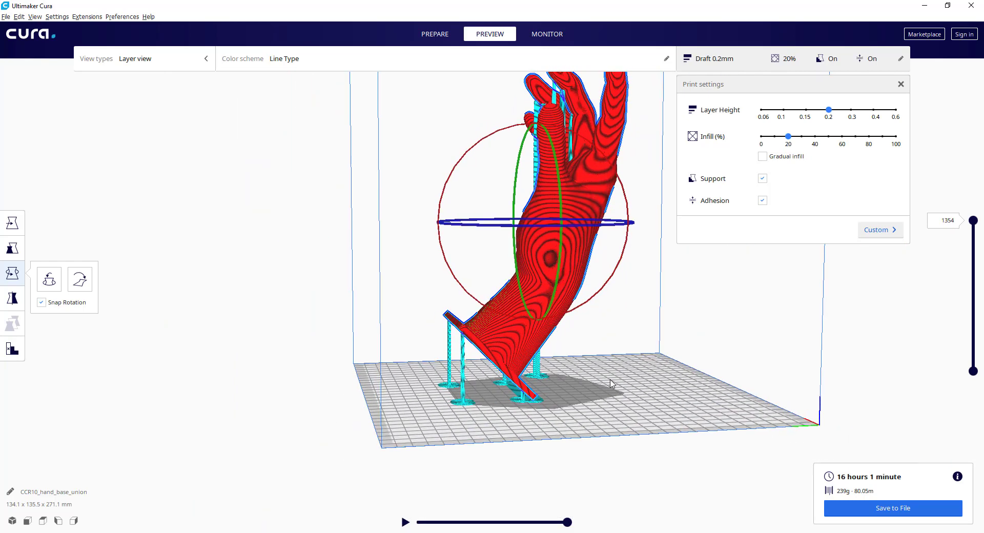
{"action": "right_click_drag", "start_coordinate": [589, 371], "coordinate": [610, 380]}
{"action": "right_click_drag", "start_coordinate": [715, 307], "coordinate": [577, 311]}
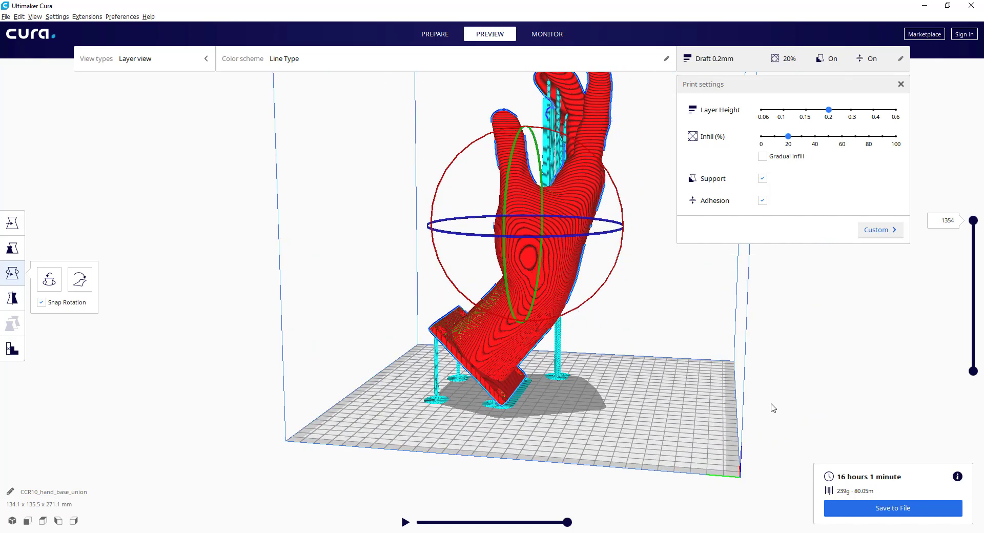
Step: Save the tilted hand's G-code as CCR10_hand_base_union.gcode in the Descargas folder
{"action": "left_click", "coordinate": [882, 510]}
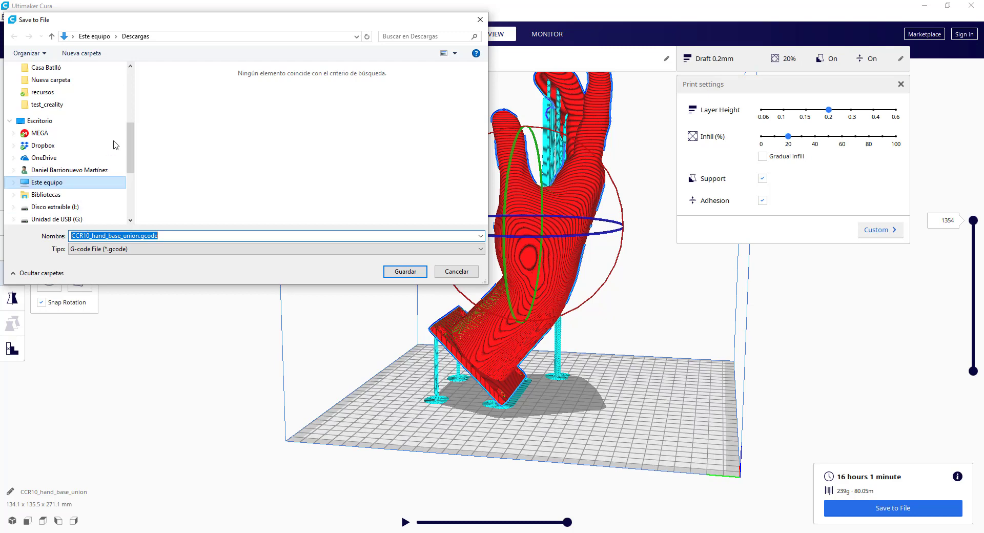
{"action": "left_click_drag", "start_coordinate": [139, 20], "coordinate": [210, 59]}
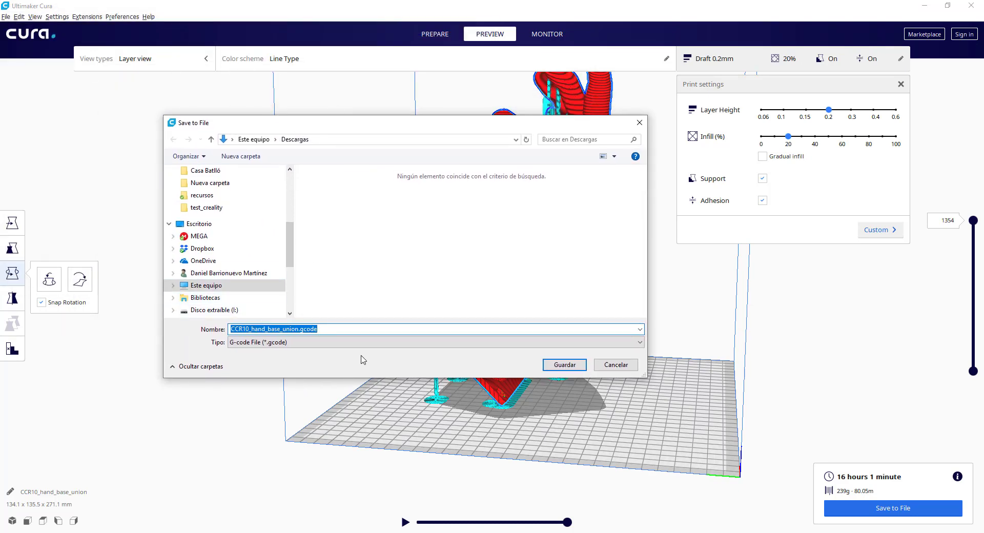
{"action": "left_click_drag", "start_coordinate": [300, 329], "coordinate": [410, 329]}
{"action": "left_click", "coordinate": [241, 328]}
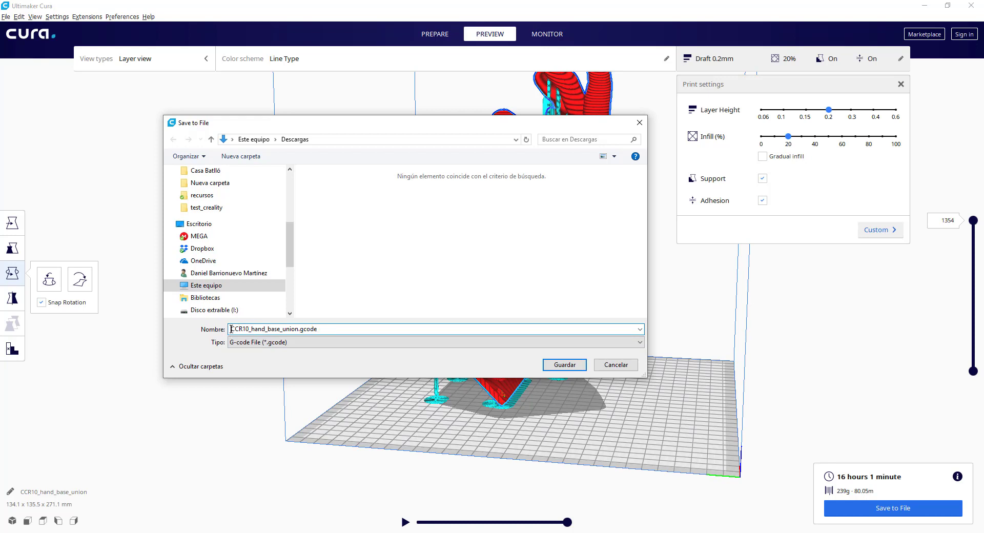
{"action": "left_click_drag", "start_coordinate": [231, 328], "coordinate": [364, 331]}
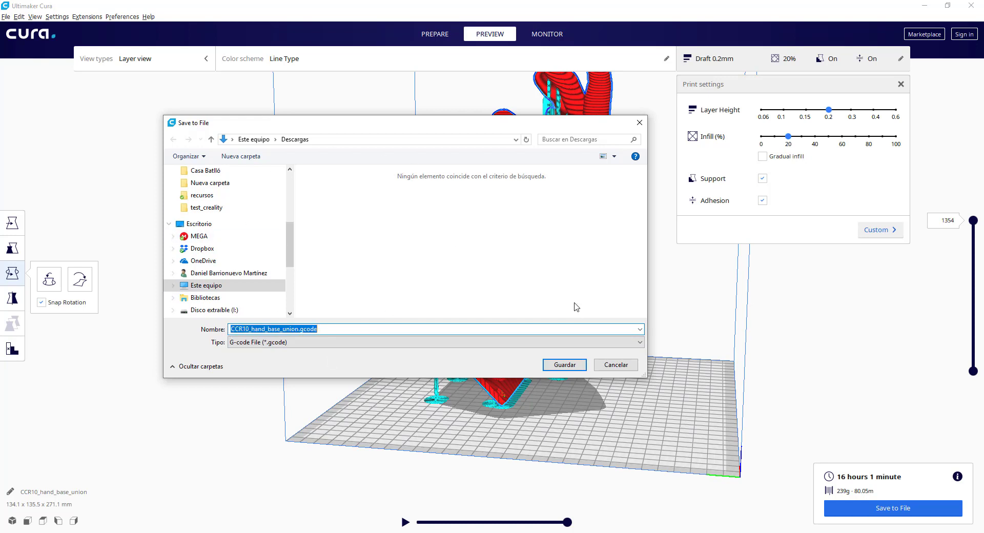
{"action": "left_click", "coordinate": [552, 365]}
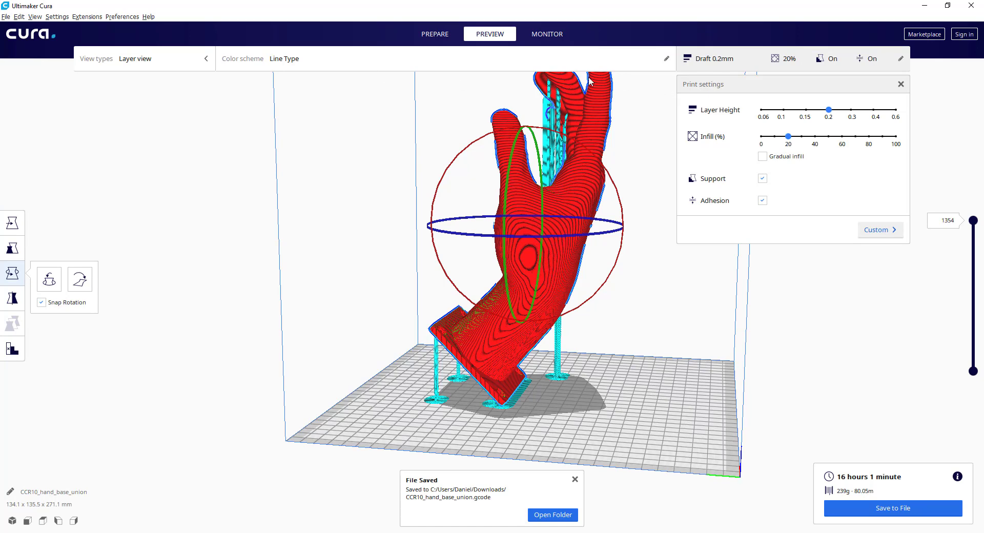
Step: Look over the preview and monitor stages, return to the prepare stage and check the Settings and Extensions options
{"action": "left_click", "coordinate": [434, 39]}
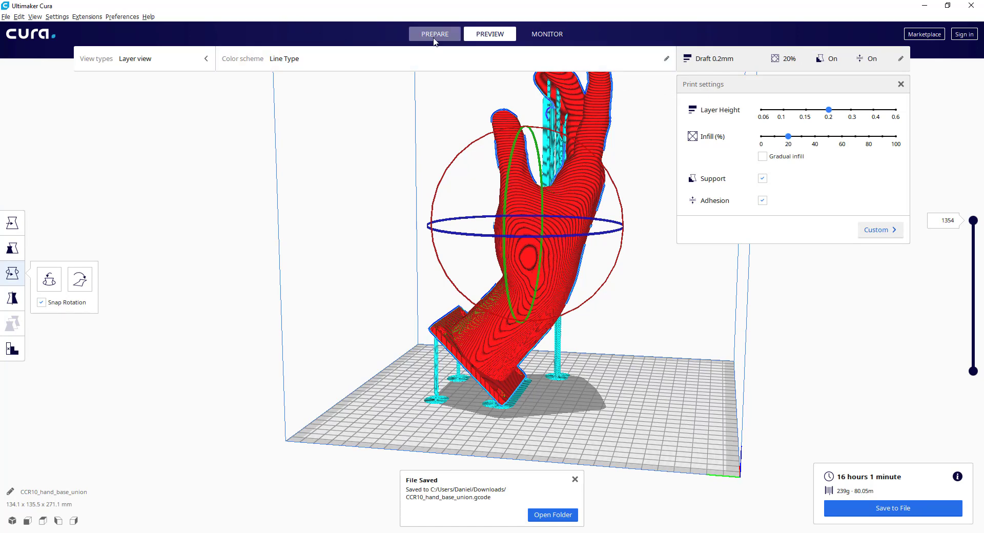
{"action": "left_click", "coordinate": [484, 34]}
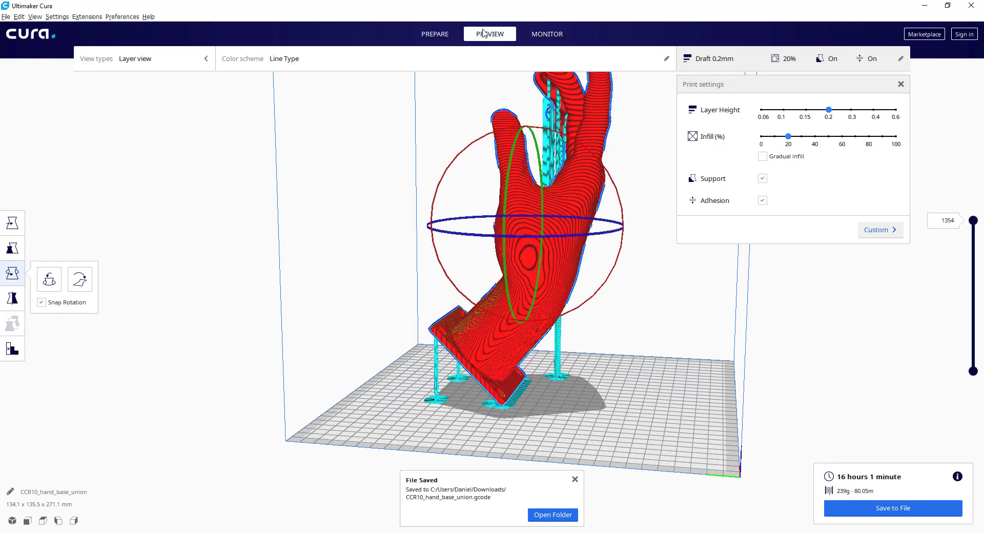
{"action": "left_click", "coordinate": [548, 36]}
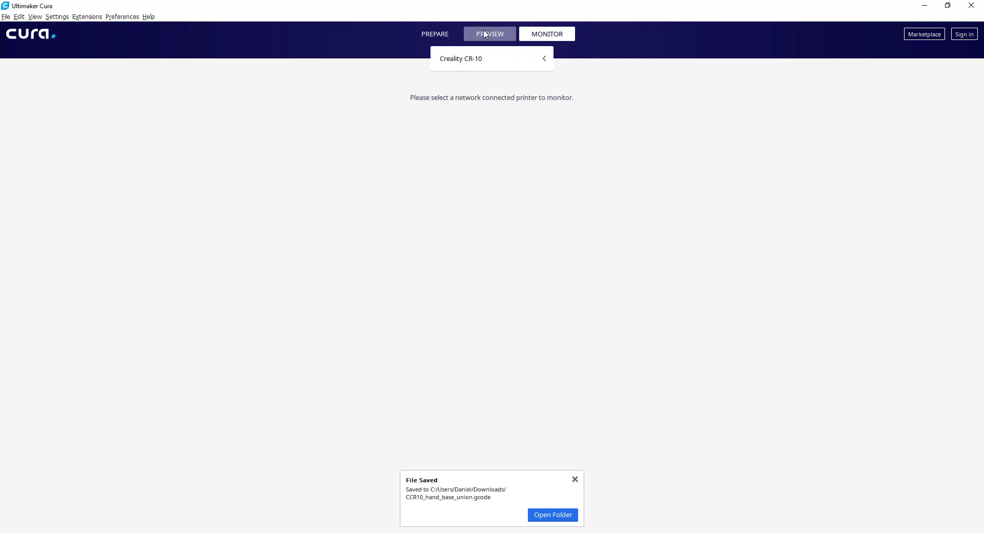
{"action": "left_click", "coordinate": [423, 35]}
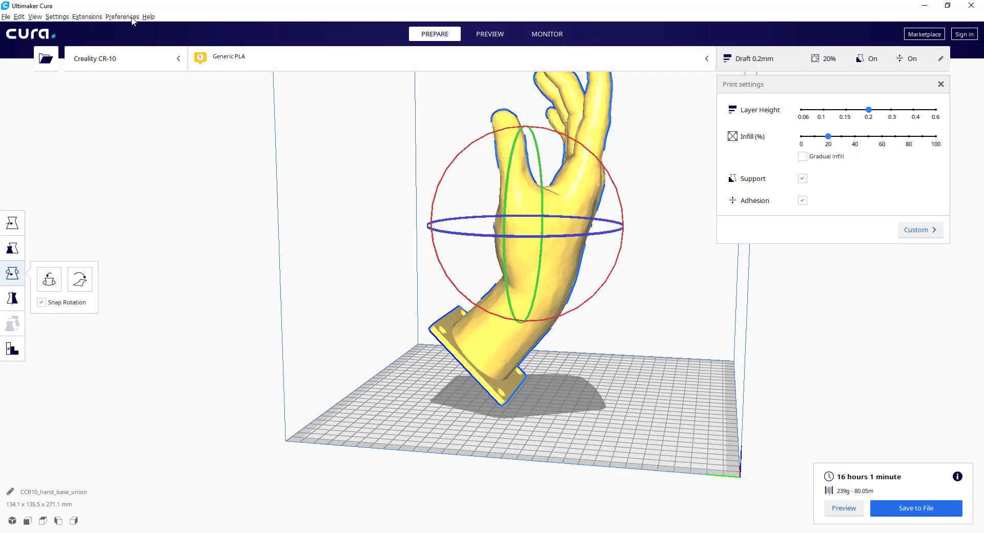
{"action": "left_click", "coordinate": [57, 17]}
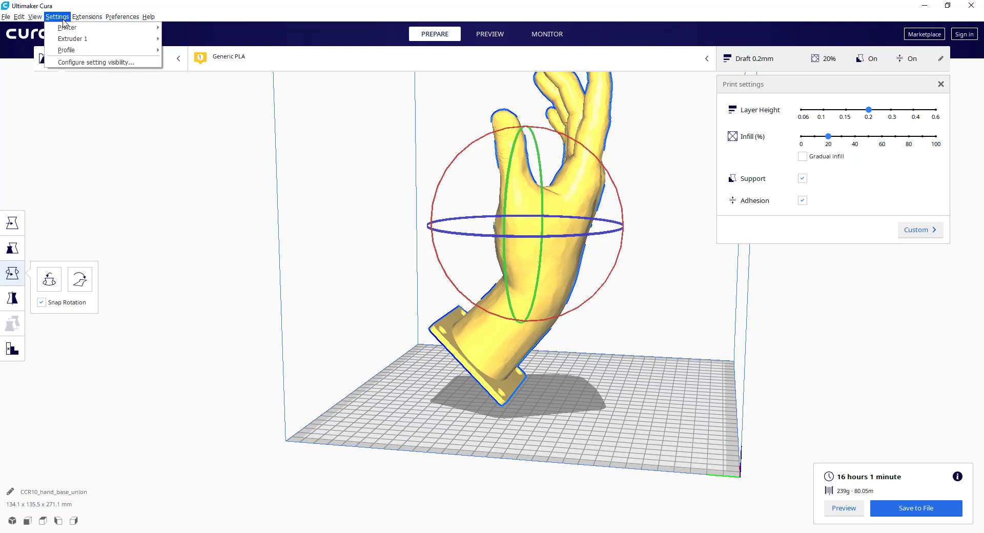
{"action": "mouse_move", "coordinate": [85, 20]}
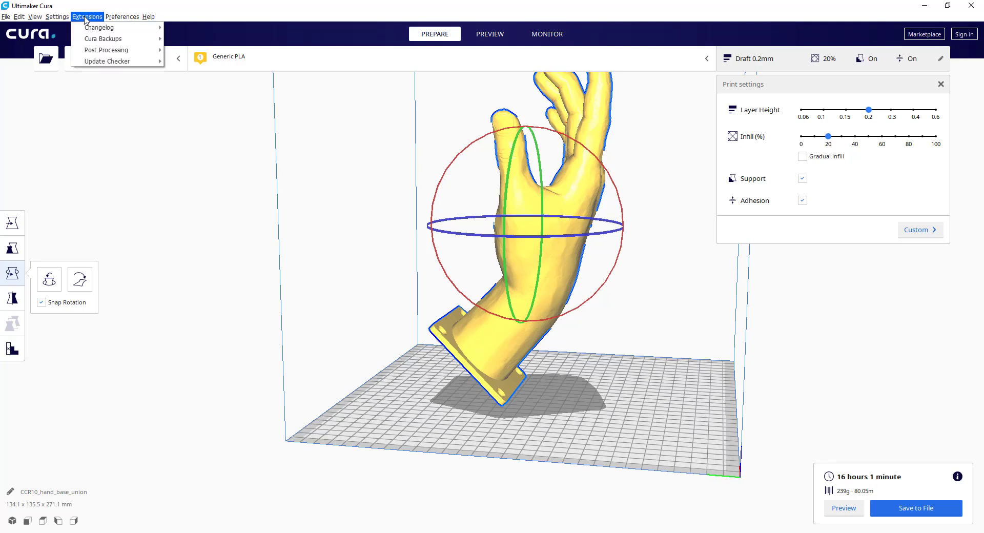
{"action": "left_click", "coordinate": [489, 2]}
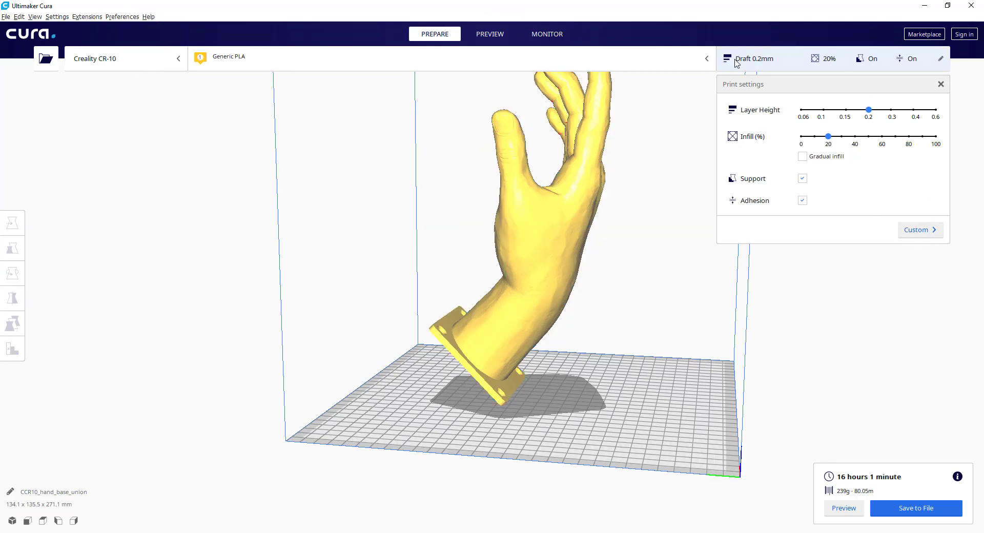
Step: Switch to the custom print settings, enlarge their display area and expand the Material category
{"action": "left_click", "coordinate": [930, 234]}
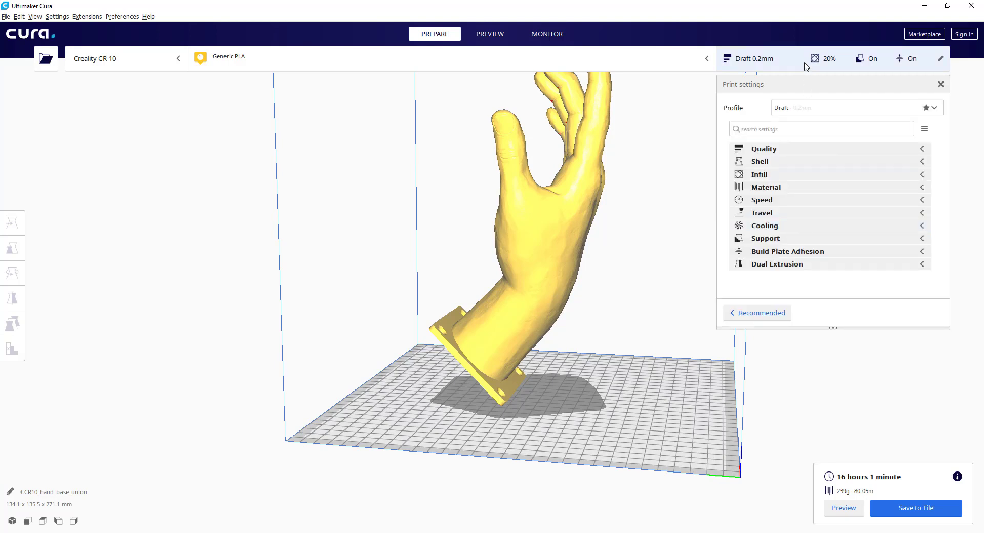
{"action": "left_click_drag", "start_coordinate": [831, 328], "coordinate": [833, 424]}
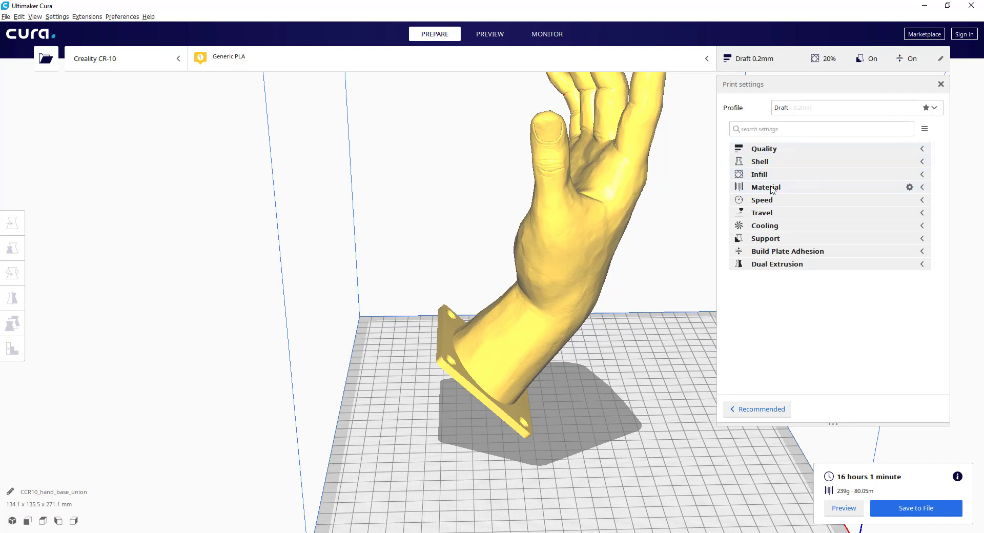
{"action": "left_click", "coordinate": [771, 189]}
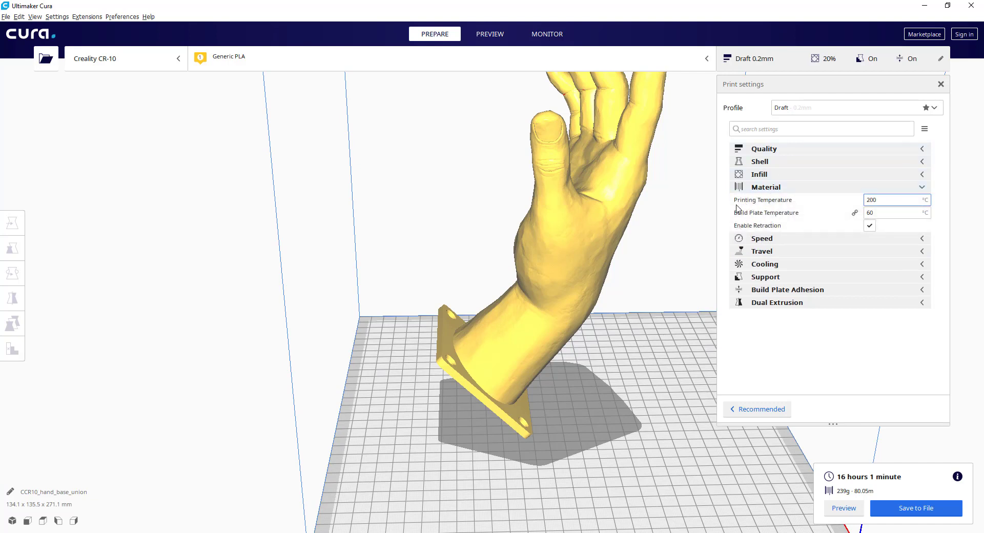
{"action": "mouse_move", "coordinate": [788, 211]}
{"action": "mouse_move", "coordinate": [878, 200]}
Step: Expand the Build Plate Adhesion category and examine the brim around the support bases and mounting plate in the layer preview
{"action": "left_click", "coordinate": [768, 291]}
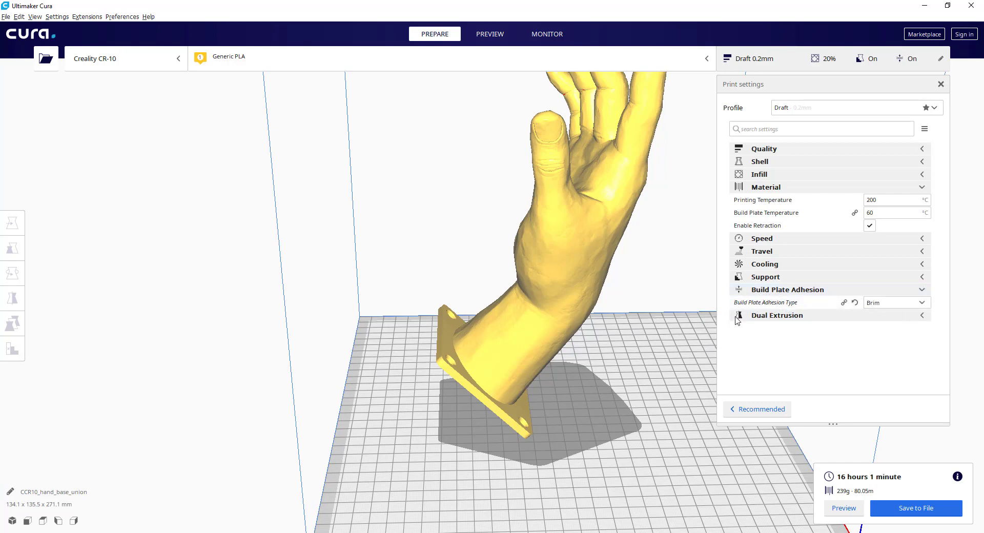
{"action": "left_click", "coordinate": [873, 303]}
{"action": "left_click", "coordinate": [873, 303]}
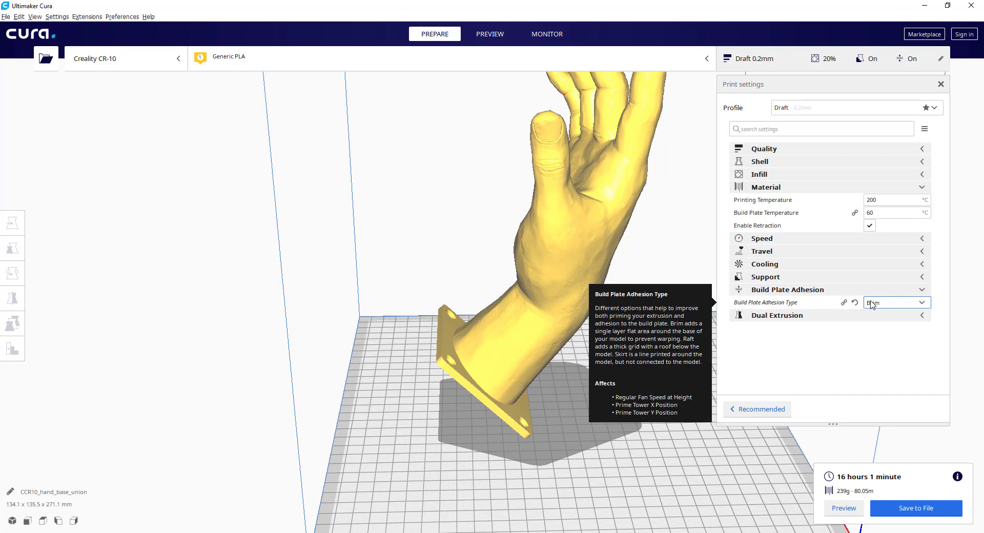
{"action": "left_click", "coordinate": [490, 34]}
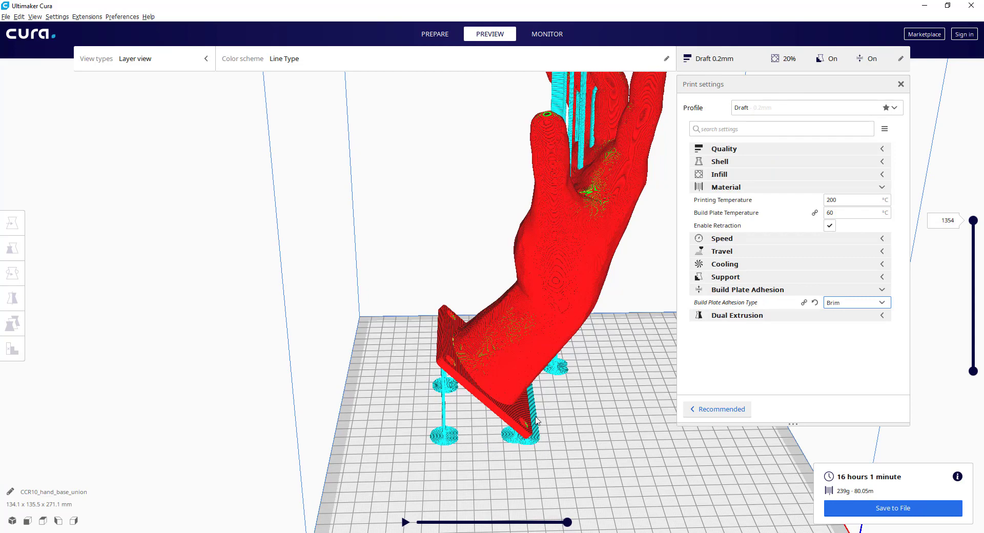
{"action": "scroll", "coordinate": [543, 412], "scroll_direction": "up", "scroll_amount": 5}
{"action": "right_click_drag", "start_coordinate": [579, 387], "coordinate": [582, 408]}
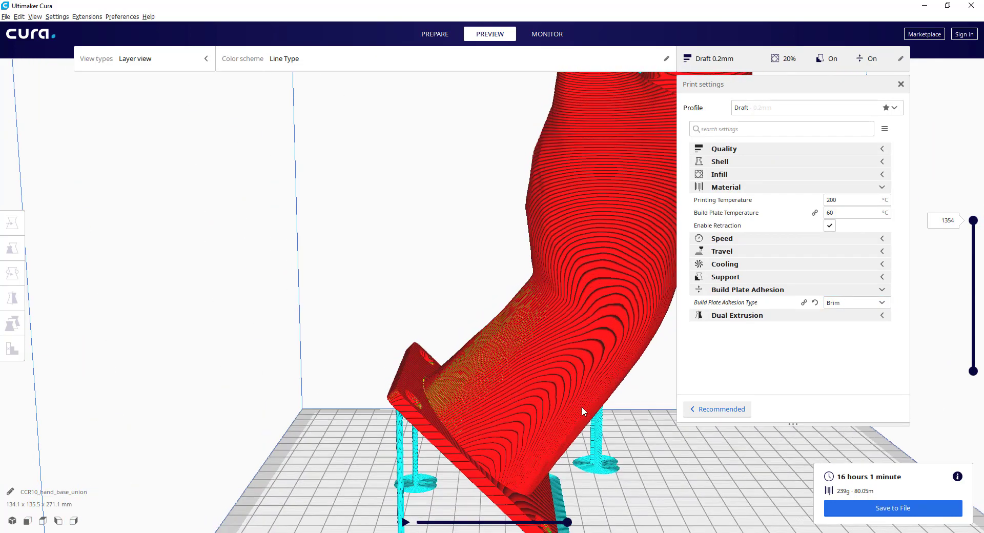
{"action": "middle_click_drag", "start_coordinate": [630, 432], "coordinate": [593, 347]}
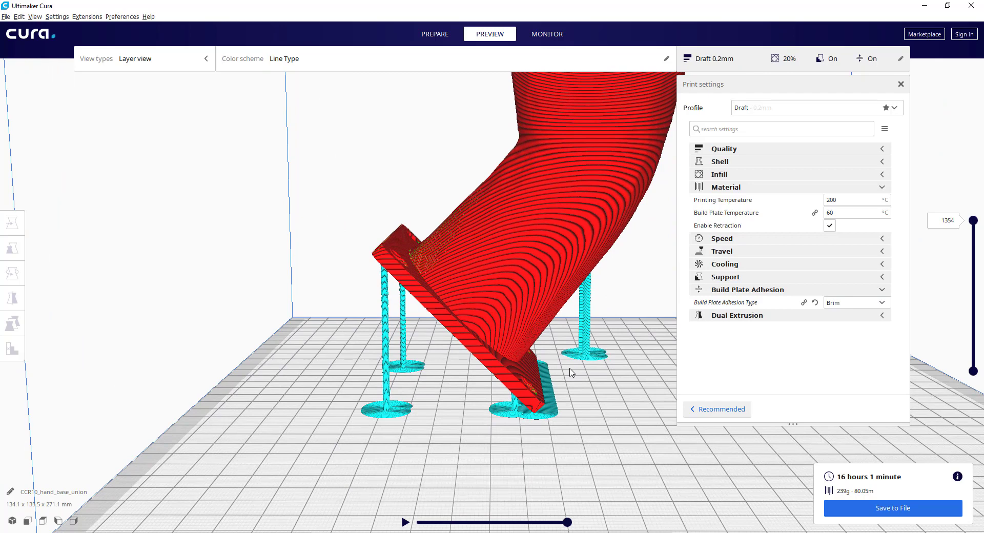
{"action": "right_click_drag", "start_coordinate": [572, 373], "coordinate": [558, 382]}
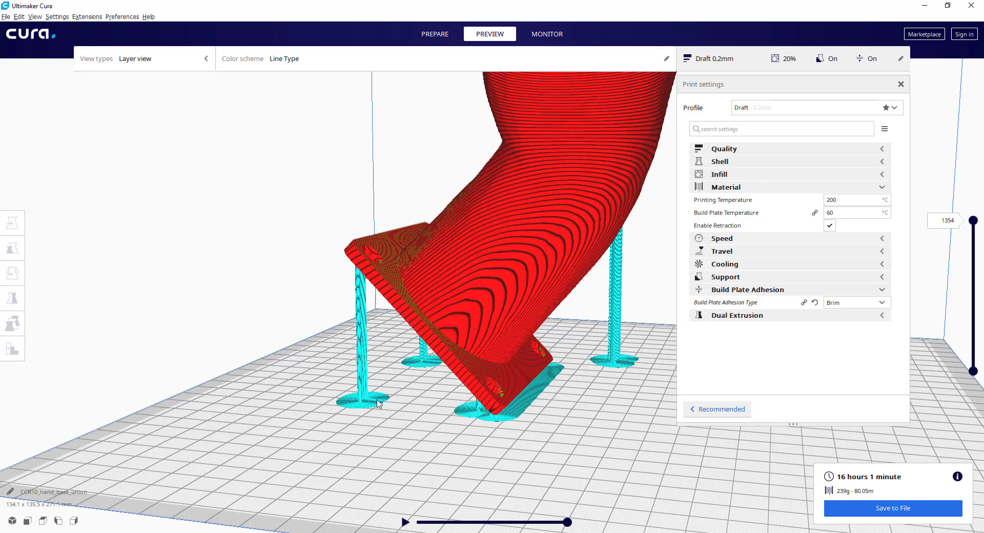
Step: Set the build plate adhesion type to Raft and slice the hand again to inspect the raft beneath it
{"action": "left_click", "coordinate": [841, 304]}
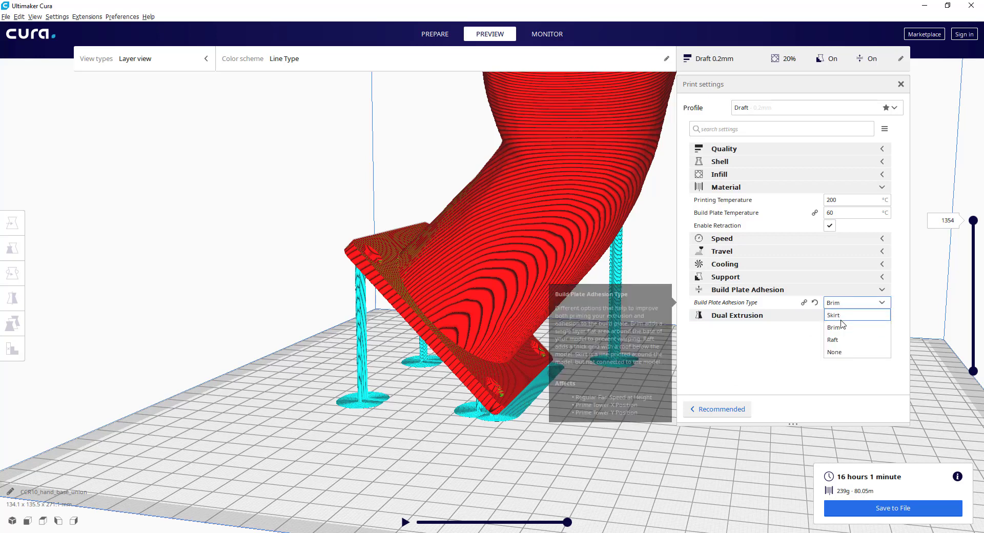
{"action": "left_click", "coordinate": [836, 342]}
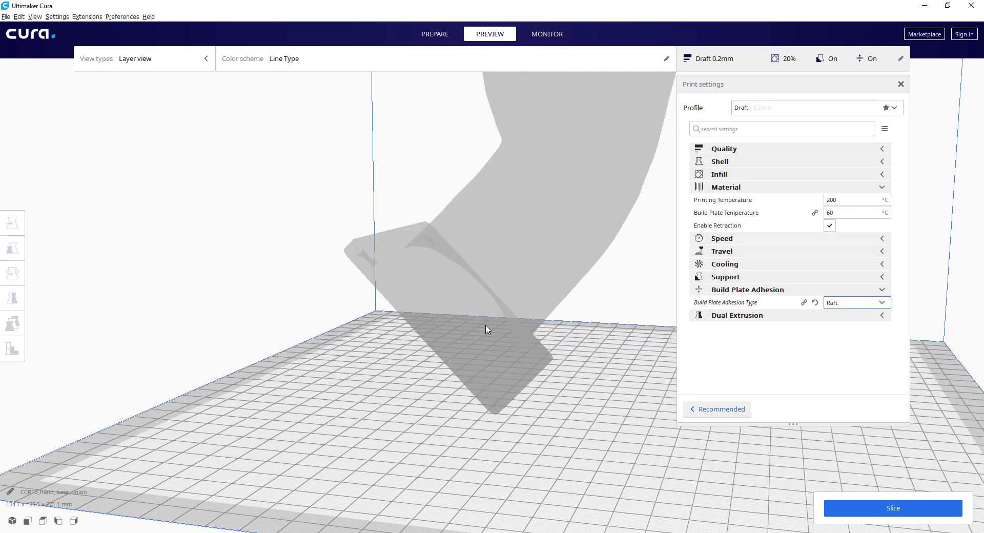
{"action": "left_click", "coordinate": [894, 513]}
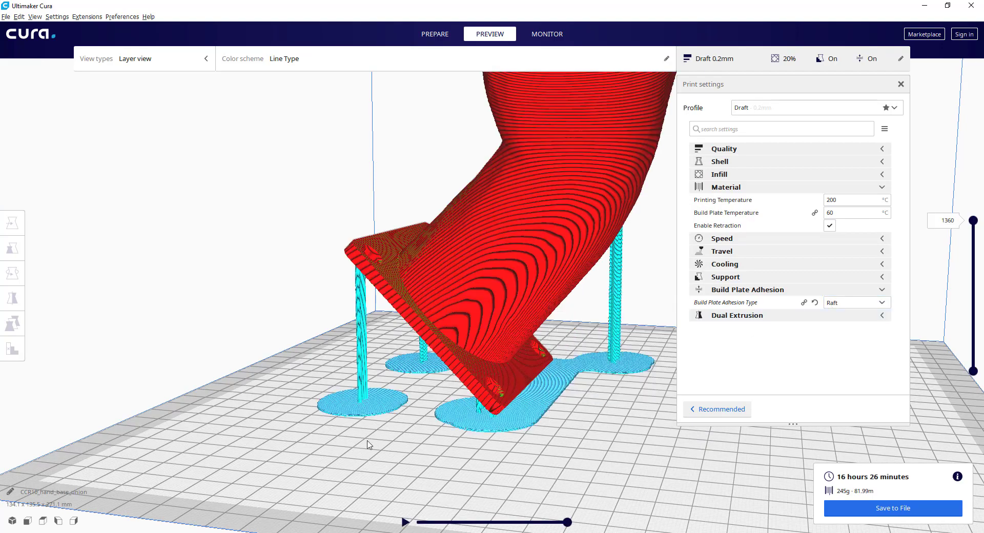
{"action": "right_click_drag", "start_coordinate": [416, 443], "coordinate": [458, 394]}
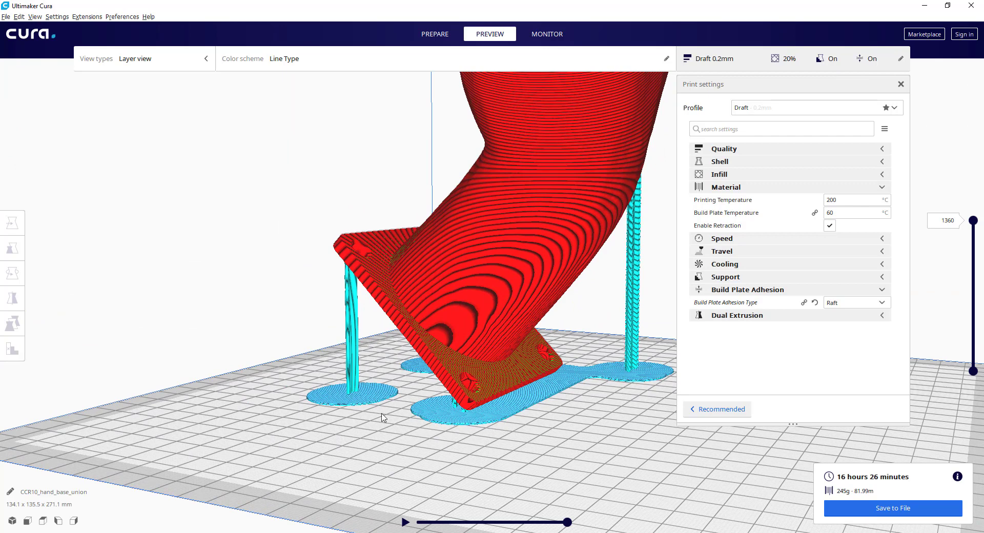
{"action": "right_click_drag", "start_coordinate": [503, 427], "coordinate": [569, 429]}
{"action": "scroll", "coordinate": [570, 430], "scroll_direction": "down", "scroll_amount": 5}
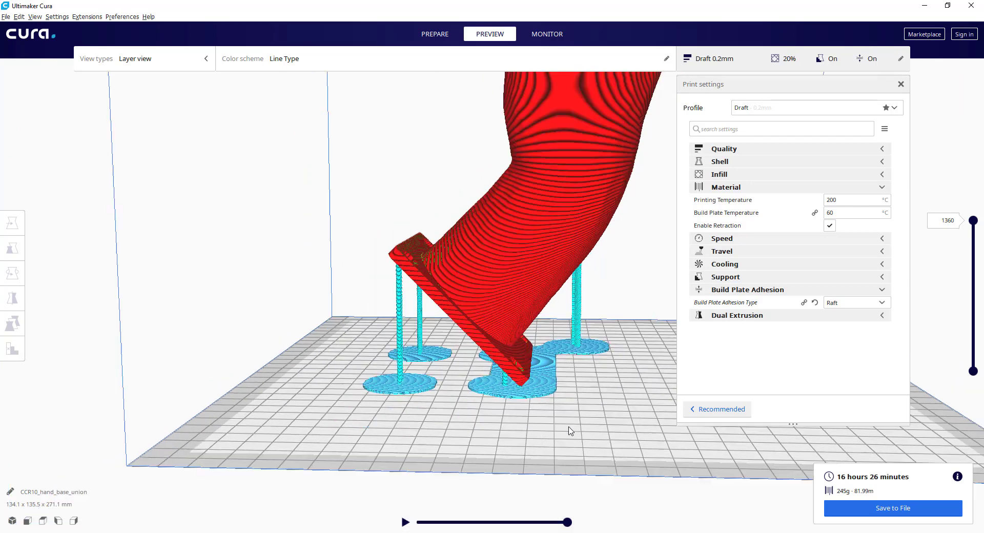
{"action": "right_click", "coordinate": [624, 355]}
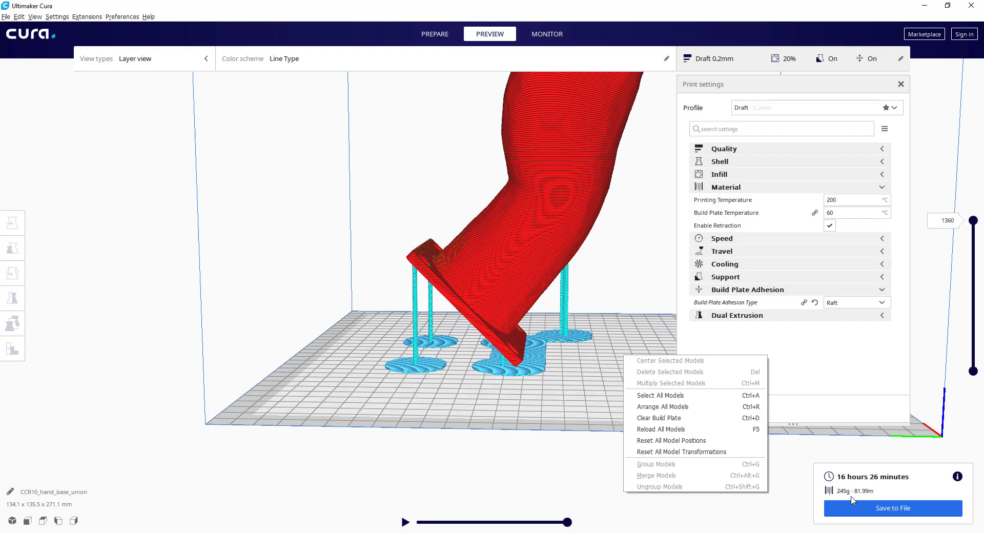
{"action": "right_click_drag", "start_coordinate": [597, 336], "coordinate": [652, 365]}
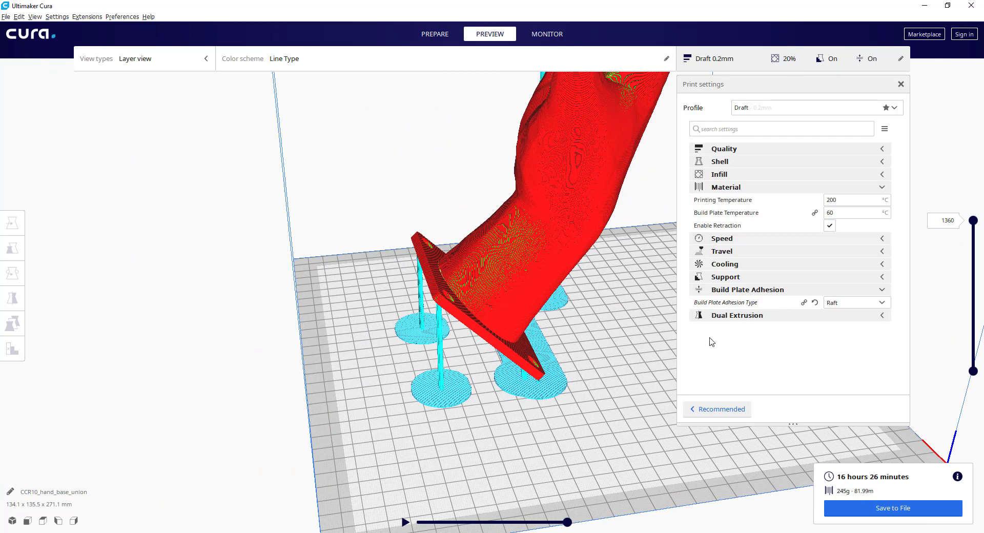
Step: Expand the Support and Cooling categories and examine the supports beneath the mounting plate and fingers from several angles
{"action": "left_click", "coordinate": [725, 277]}
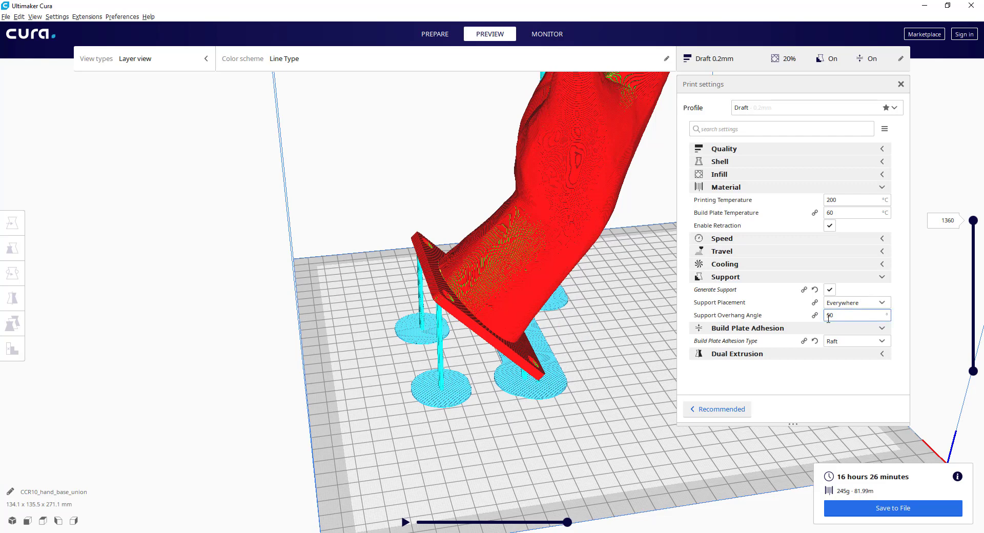
{"action": "right_click_drag", "start_coordinate": [621, 346], "coordinate": [642, 329]}
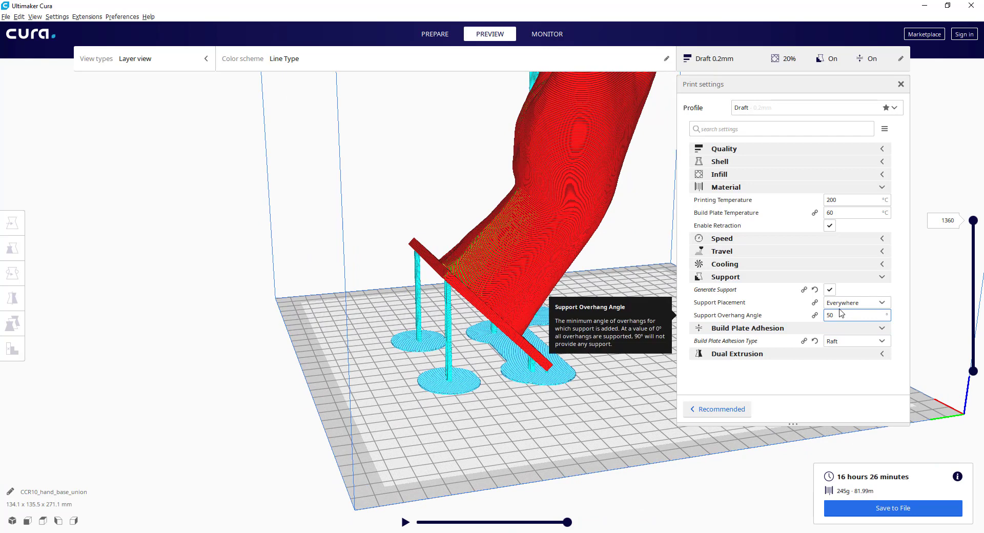
{"action": "right_click_drag", "start_coordinate": [579, 390], "coordinate": [582, 385]}
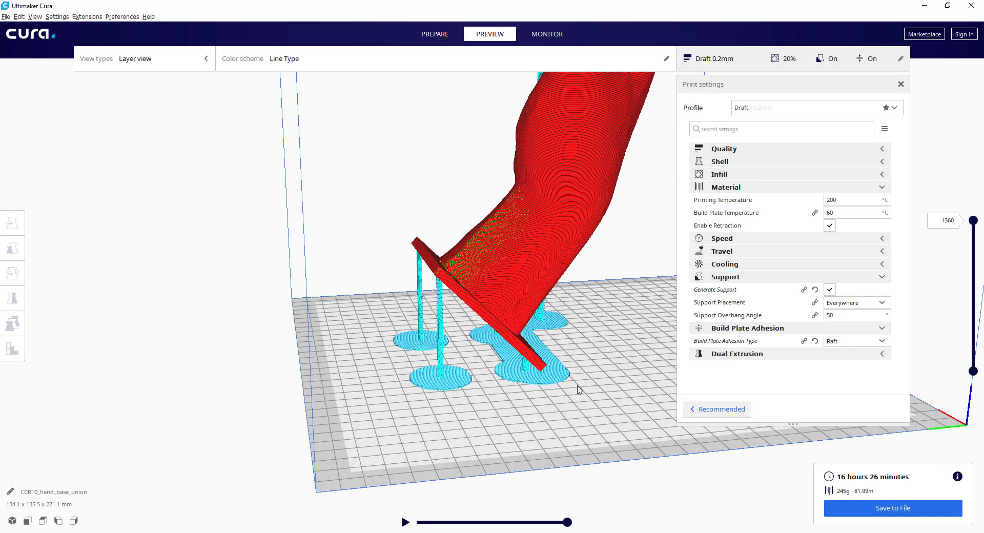
{"action": "right_click_drag", "start_coordinate": [639, 352], "coordinate": [530, 417]}
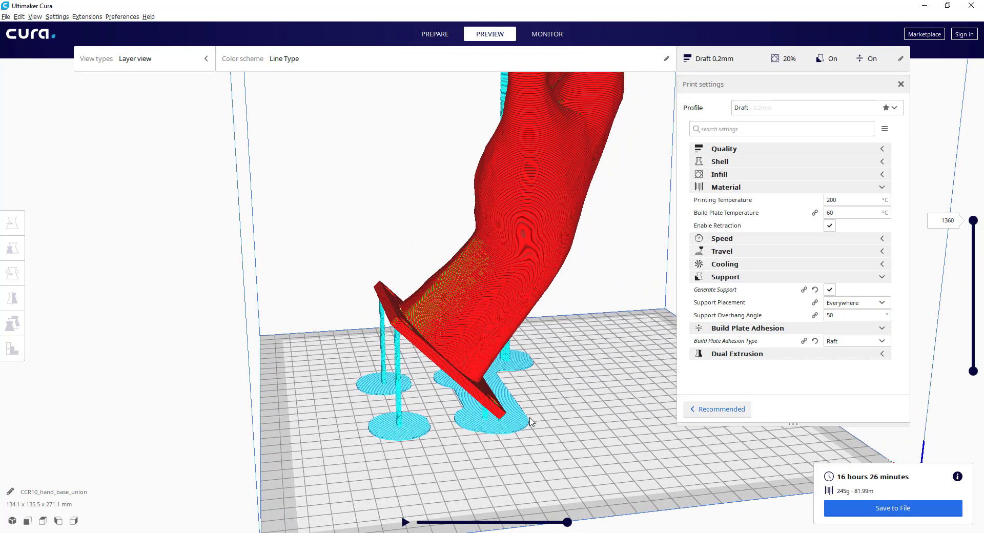
{"action": "scroll", "coordinate": [548, 350], "scroll_direction": "up", "scroll_amount": 3}
{"action": "scroll", "coordinate": [548, 353], "scroll_direction": "down", "scroll_amount": 3}
{"action": "right_click_drag", "start_coordinate": [548, 353], "coordinate": [567, 343]}
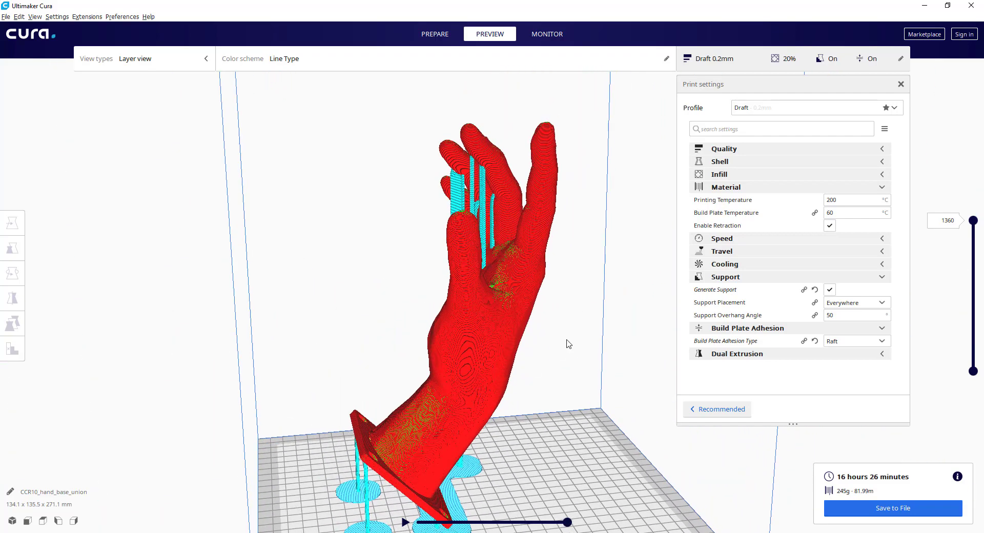
{"action": "middle_click_drag", "start_coordinate": [613, 281], "coordinate": [585, 281]}
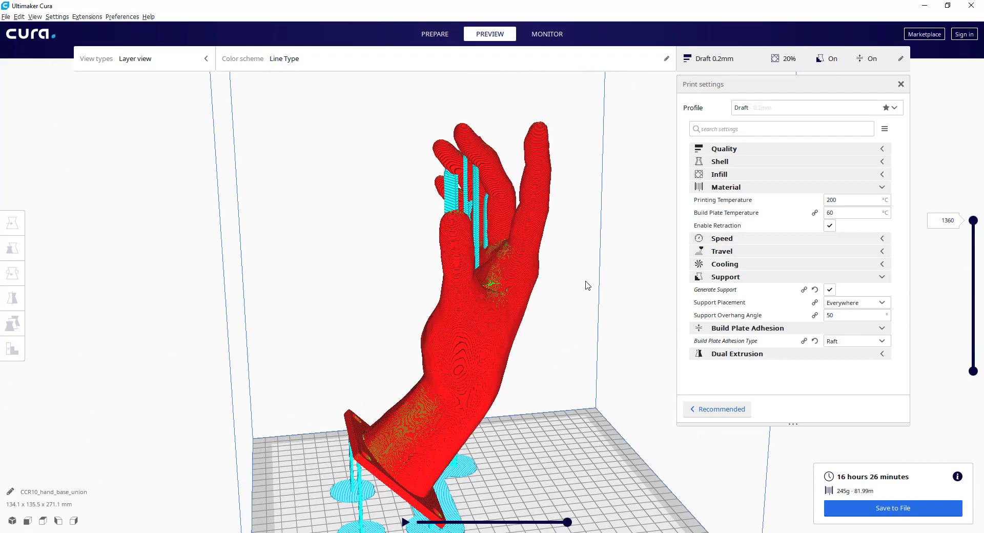
{"action": "left_click", "coordinate": [724, 264]}
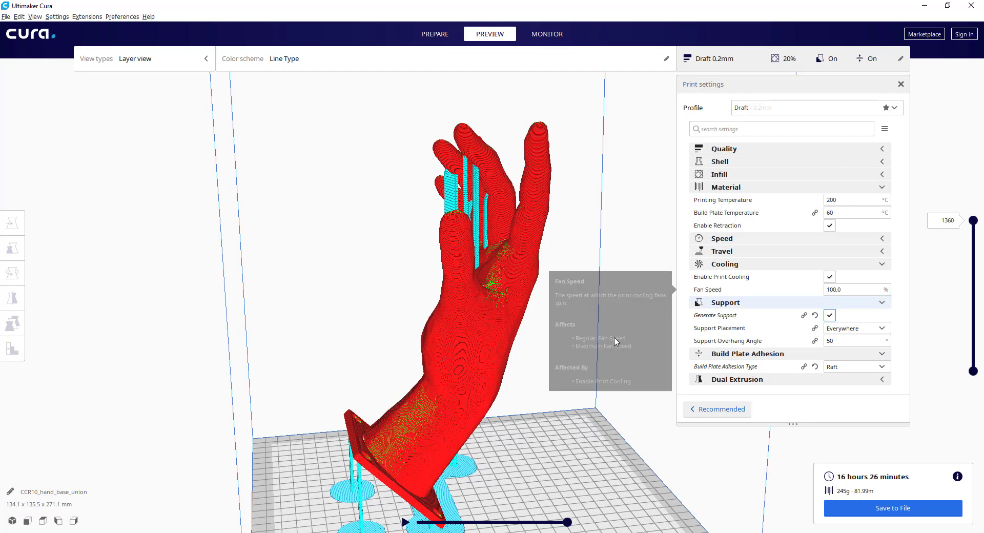
Step: Expand the Speed category, set the print speed to 50 mm/s and set the printing temperature to 210 °C
{"action": "scroll", "coordinate": [476, 372], "scroll_direction": "down", "scroll_amount": 3}
{"action": "scroll", "coordinate": [529, 394], "scroll_direction": "up", "scroll_amount": 3}
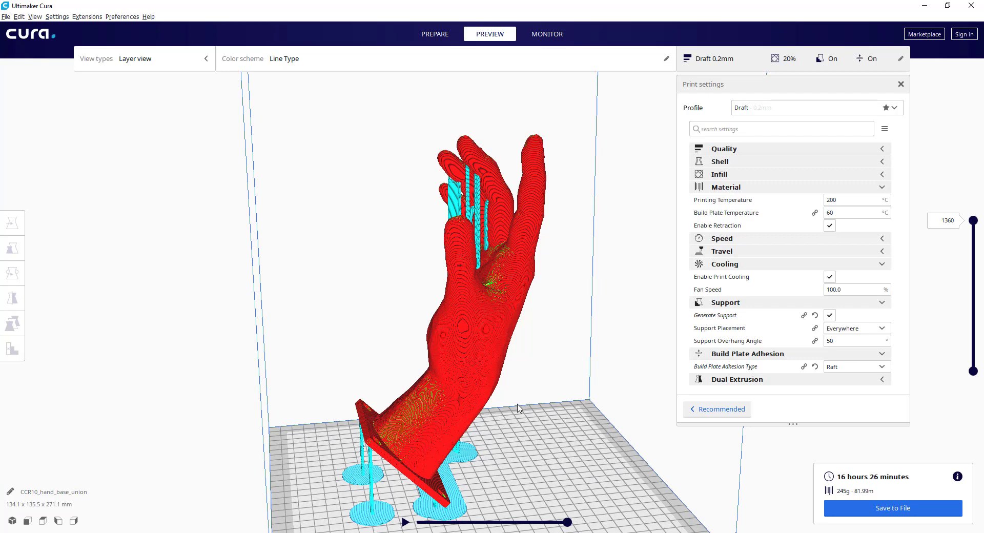
{"action": "left_click", "coordinate": [738, 239]}
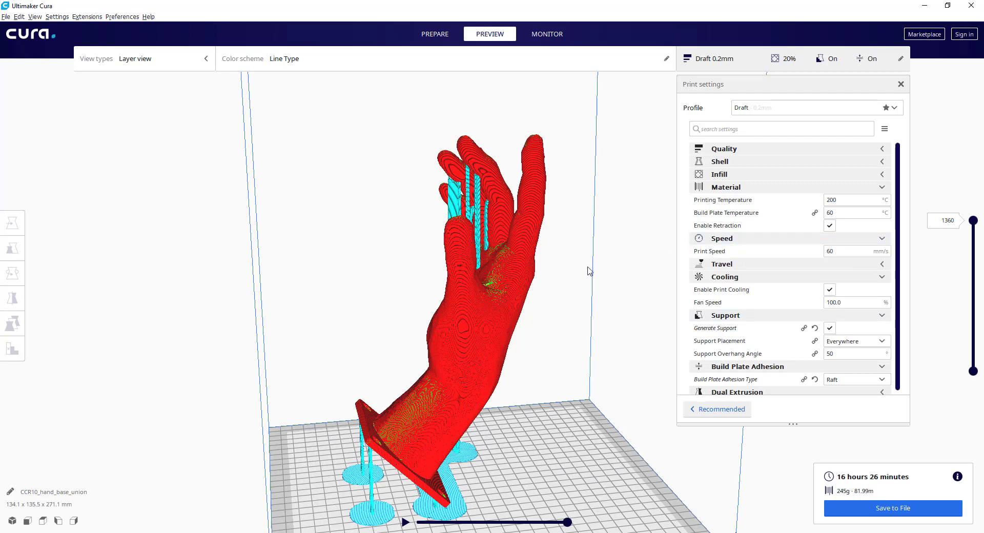
{"action": "left_click", "coordinate": [830, 251]}
{"action": "left_click_drag", "start_coordinate": [827, 246], "coordinate": [805, 243]}
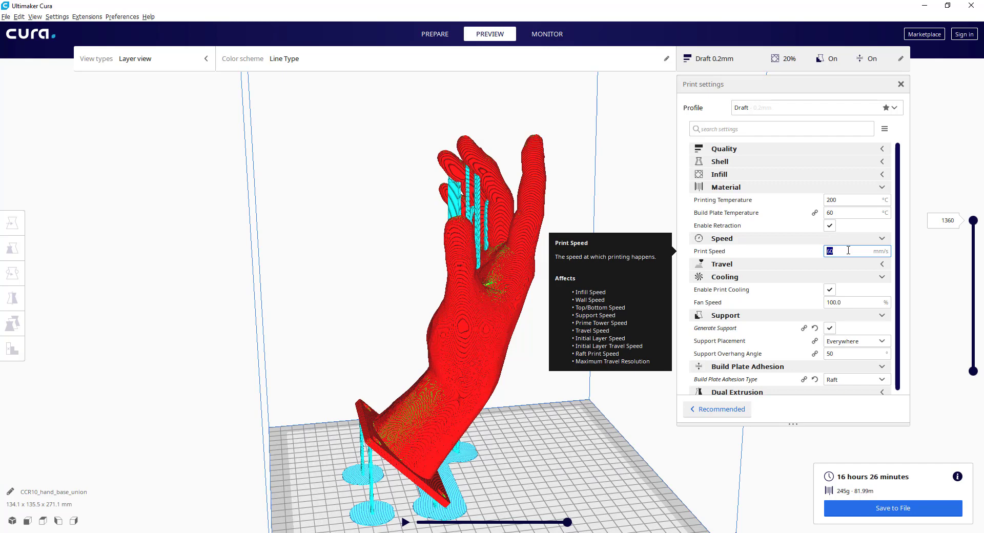
{"action": "type", "text": "50"}
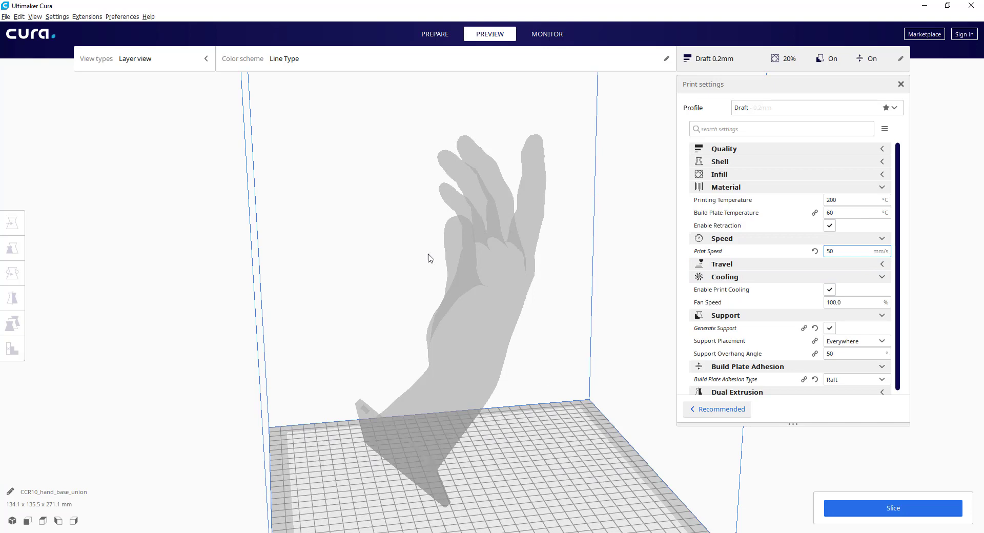
{"action": "double_click", "coordinate": [843, 200]}
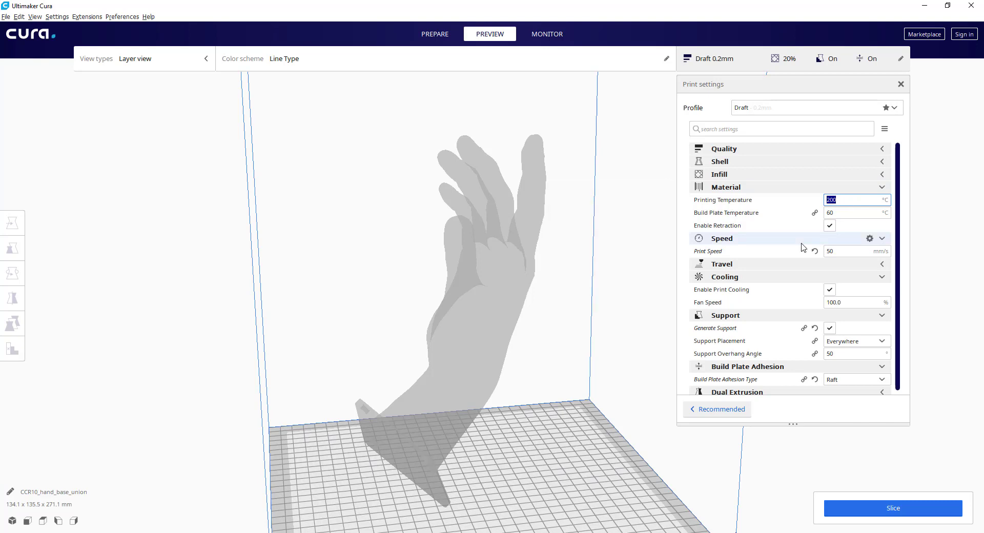
{"action": "type", "text": "210"}
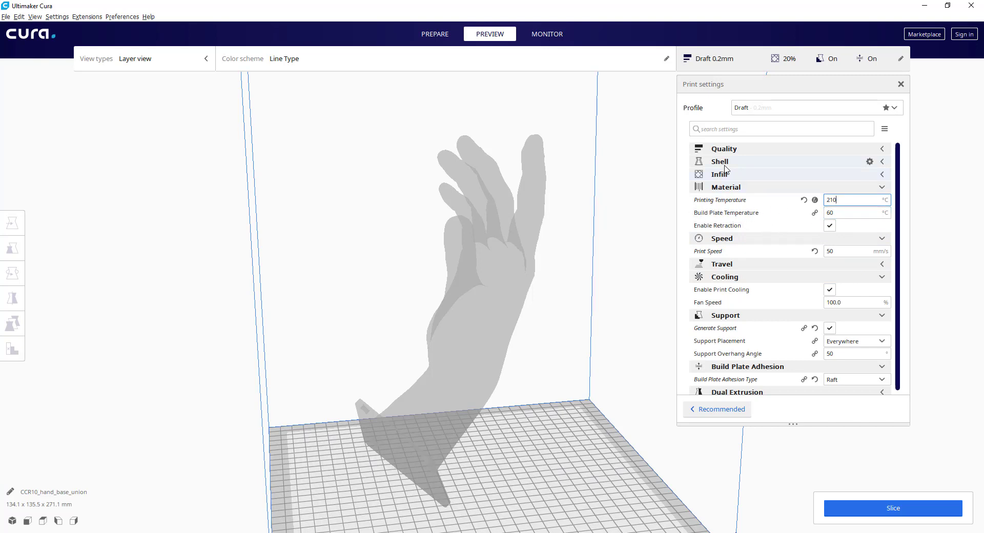
Step: Expand the Quality and Shell categories, then set the wall thickness to 1.2 mm and the top/bottom thickness to 0.8 mm
{"action": "left_click", "coordinate": [728, 148]}
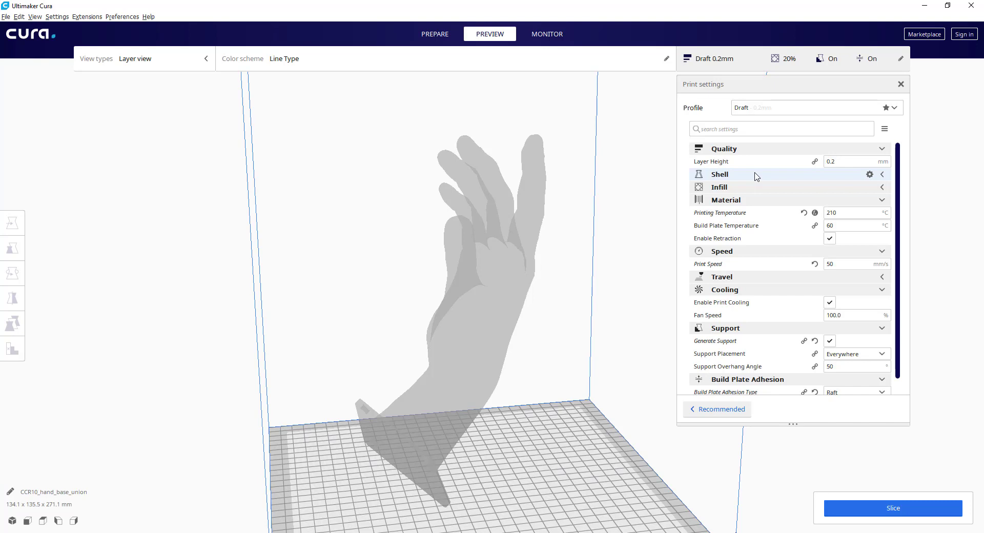
{"action": "left_click", "coordinate": [746, 179]}
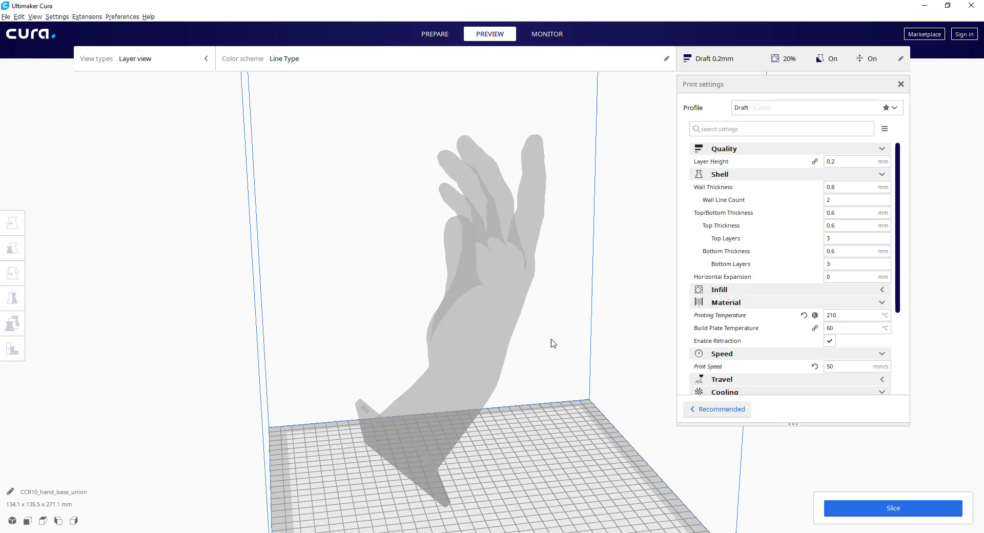
{"action": "double_click", "coordinate": [830, 188]}
{"action": "type", "text": "1.2"}
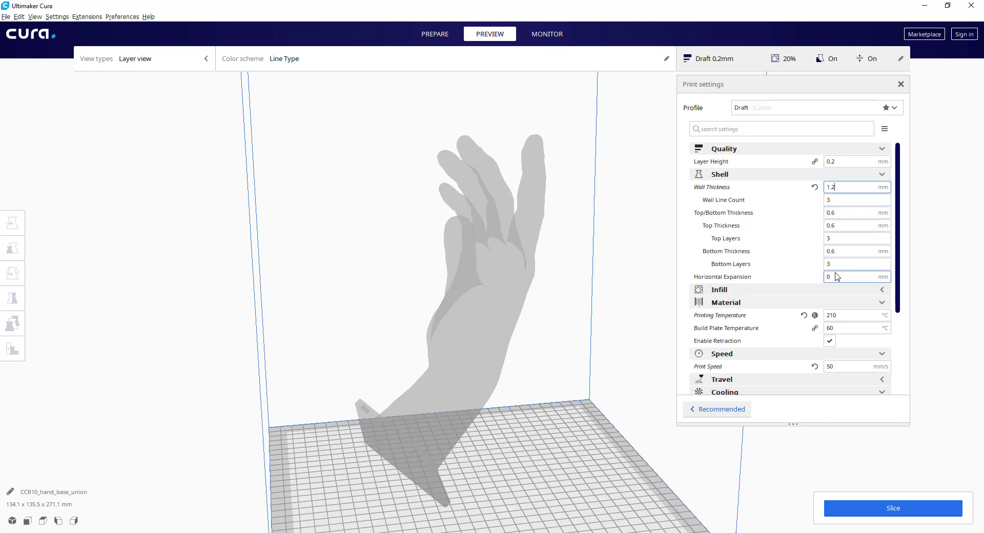
{"action": "double_click", "coordinate": [831, 212]}
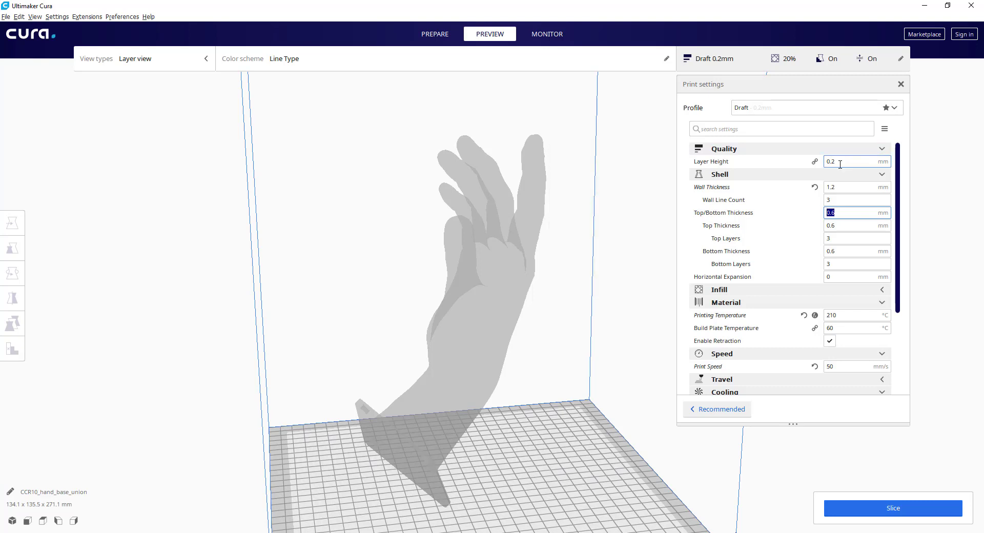
{"action": "left_click", "coordinate": [831, 212]}
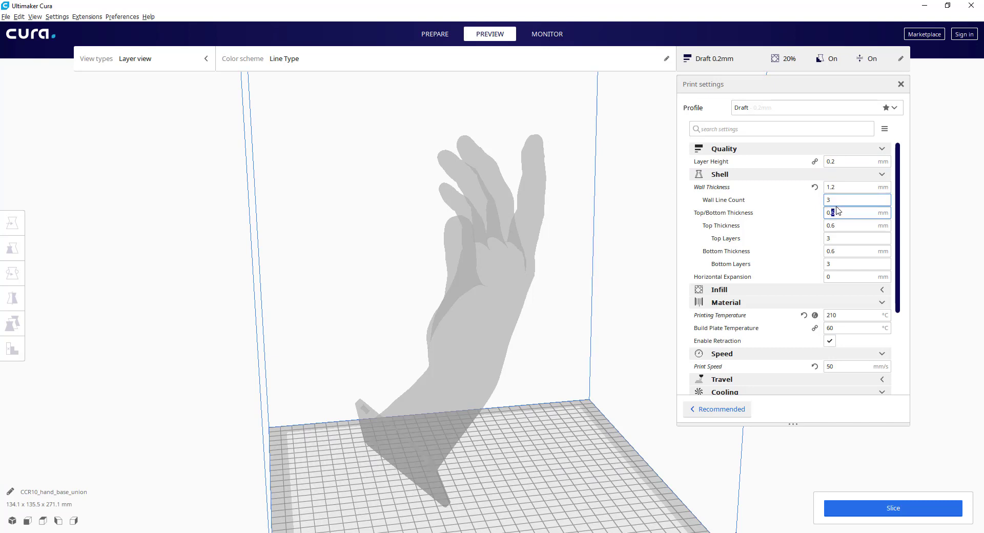
{"action": "type", "text": "8"}
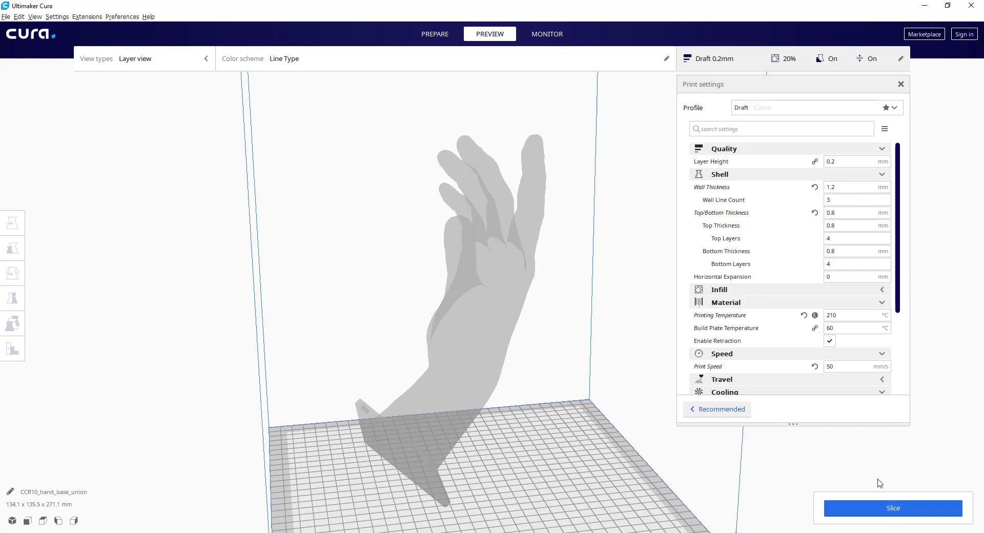
Step: Slice the hand again with the custom settings and close the print settings
{"action": "left_click", "coordinate": [876, 504]}
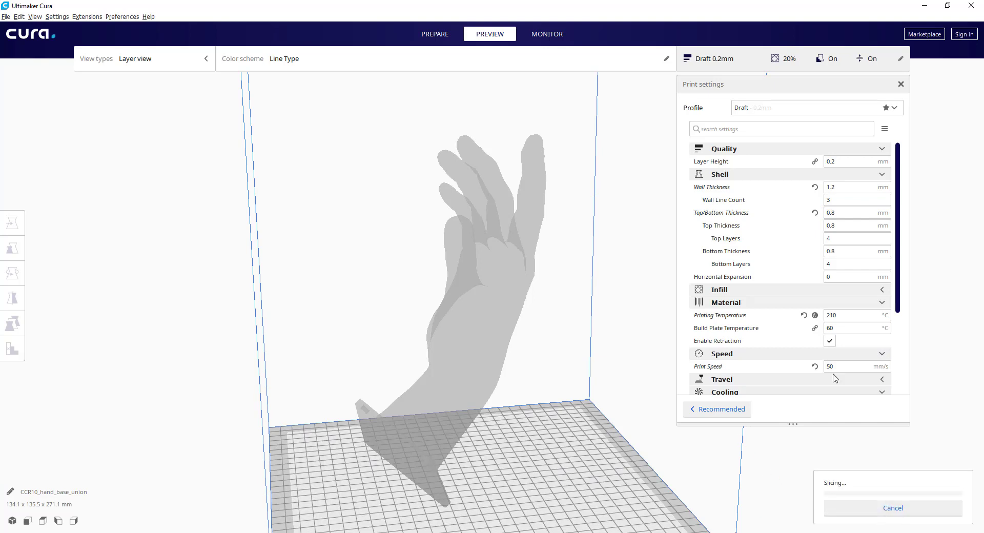
{"action": "left_click", "coordinate": [904, 67]}
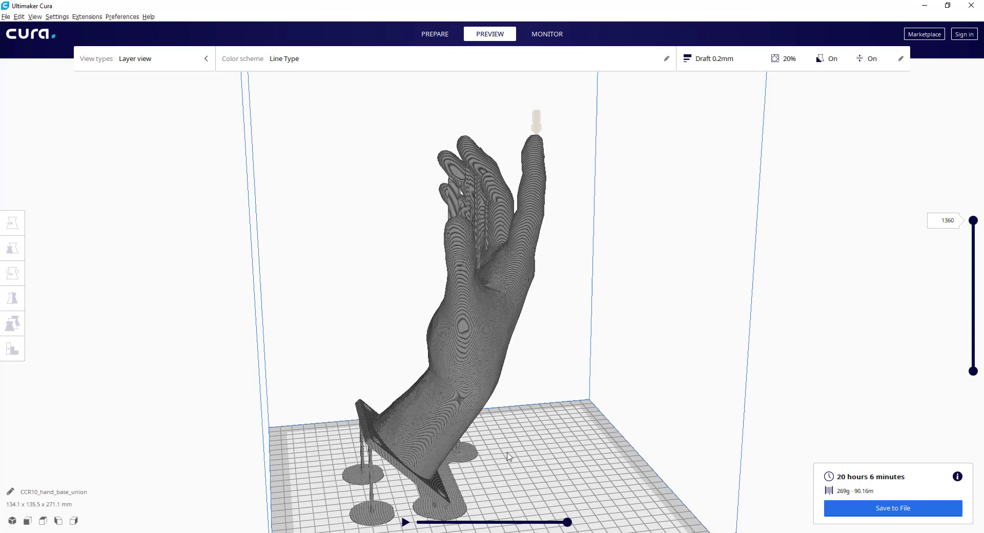
Step: Open the color scheme options, try Material Color for the layer preview and return to Line Type
{"action": "left_click", "coordinate": [293, 66]}
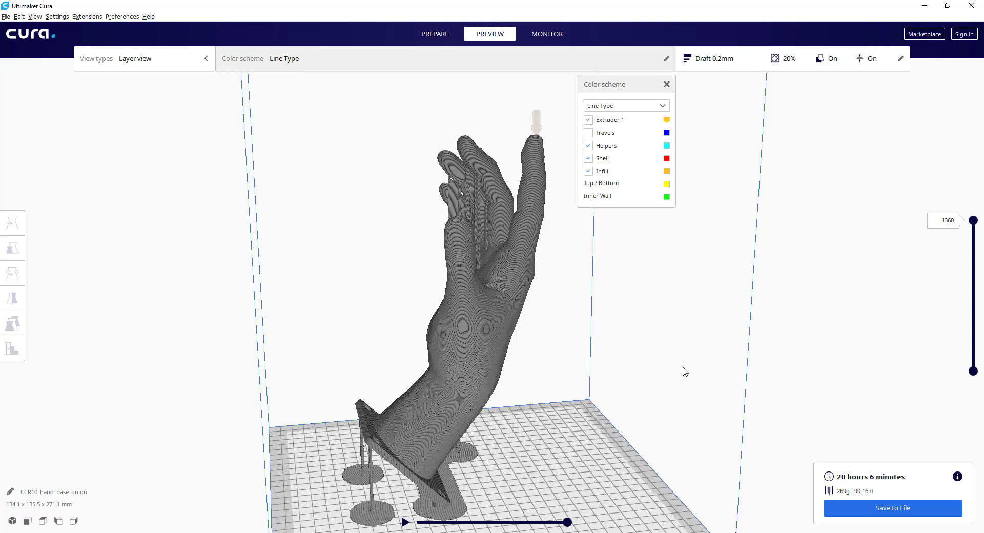
{"action": "right_click_drag", "start_coordinate": [683, 367], "coordinate": [647, 376]}
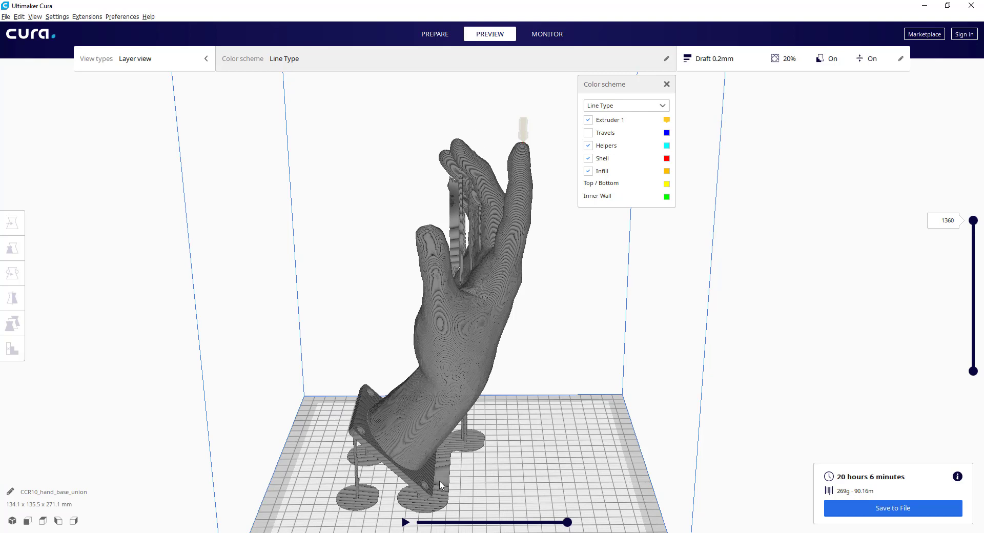
{"action": "left_click", "coordinate": [596, 106]}
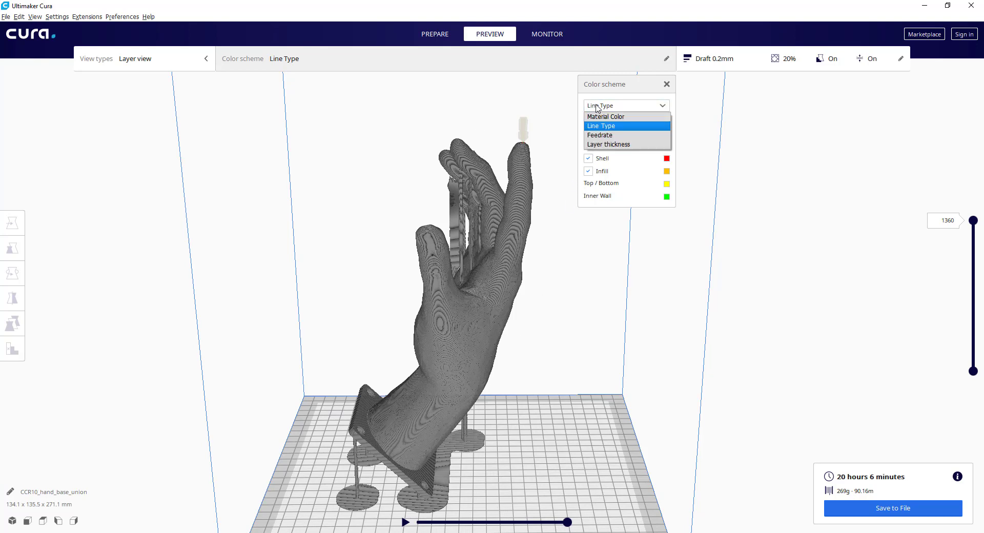
{"action": "left_click", "coordinate": [604, 117]}
{"action": "left_click", "coordinate": [484, 251]}
{"action": "left_click", "coordinate": [600, 106]}
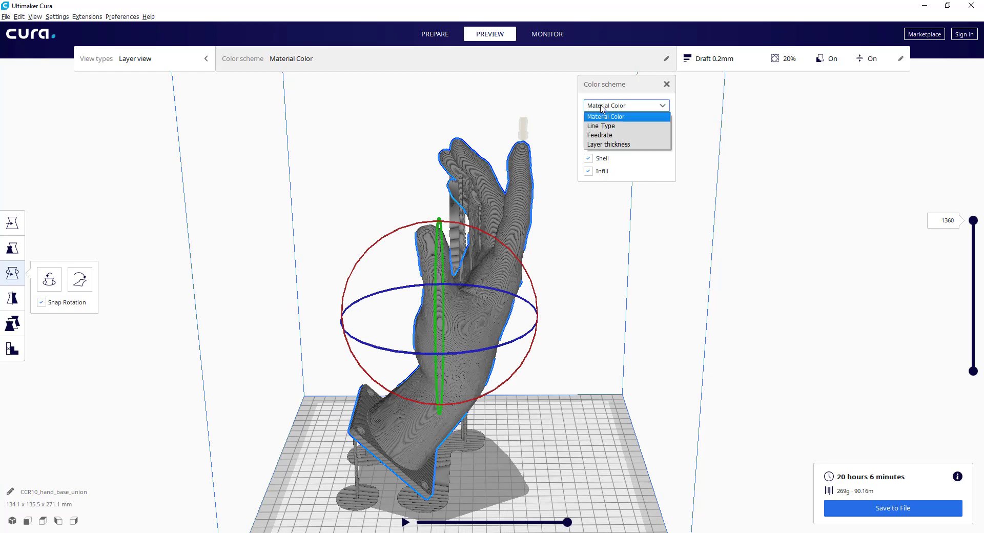
{"action": "left_click", "coordinate": [601, 126]}
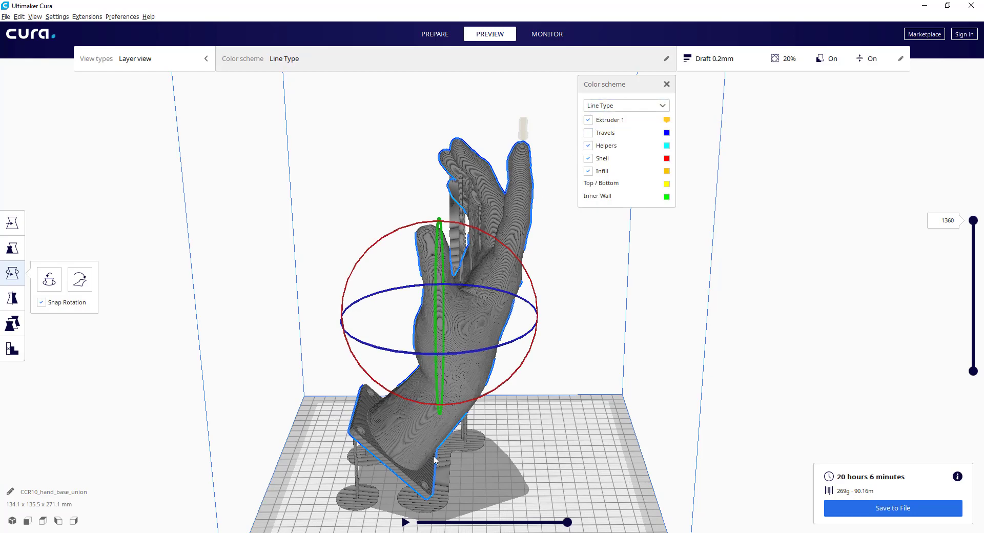
Step: Refresh the layer preview at the topmost layer and examine the line-type colors of the hand and its supports from several angles
{"action": "right_click_drag", "start_coordinate": [555, 442], "coordinate": [586, 421]}
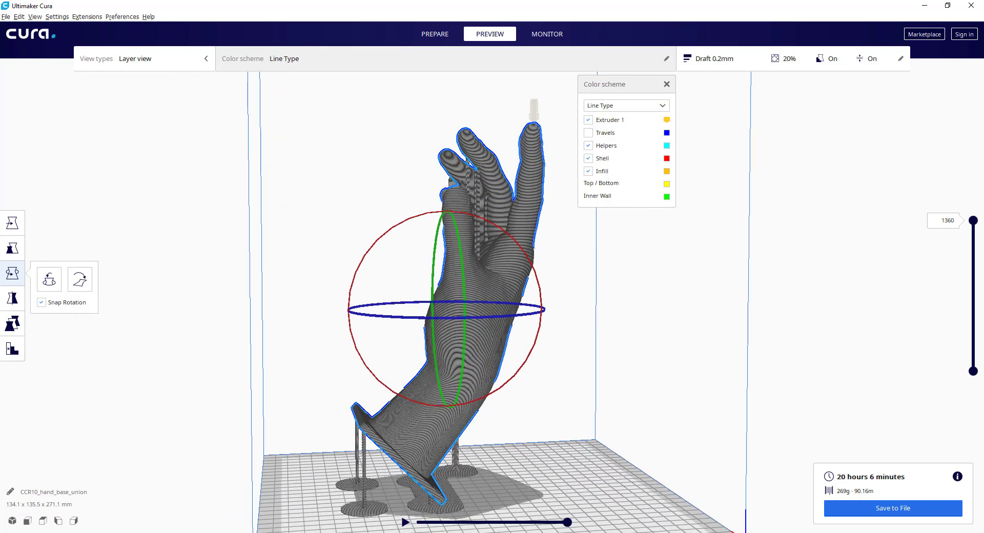
{"action": "left_click_drag", "start_coordinate": [972, 220], "coordinate": [959, 184]}
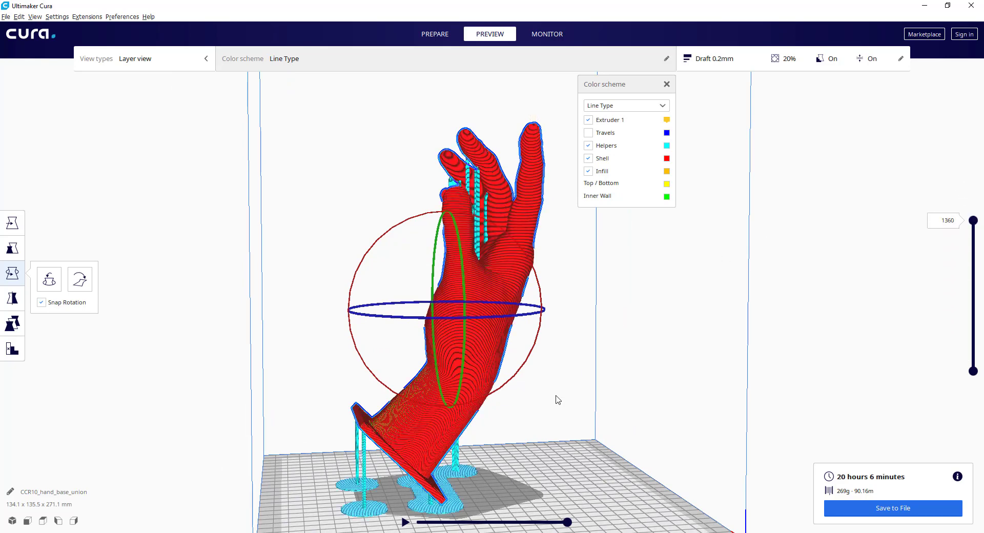
{"action": "right_click_drag", "start_coordinate": [557, 402], "coordinate": [487, 286]}
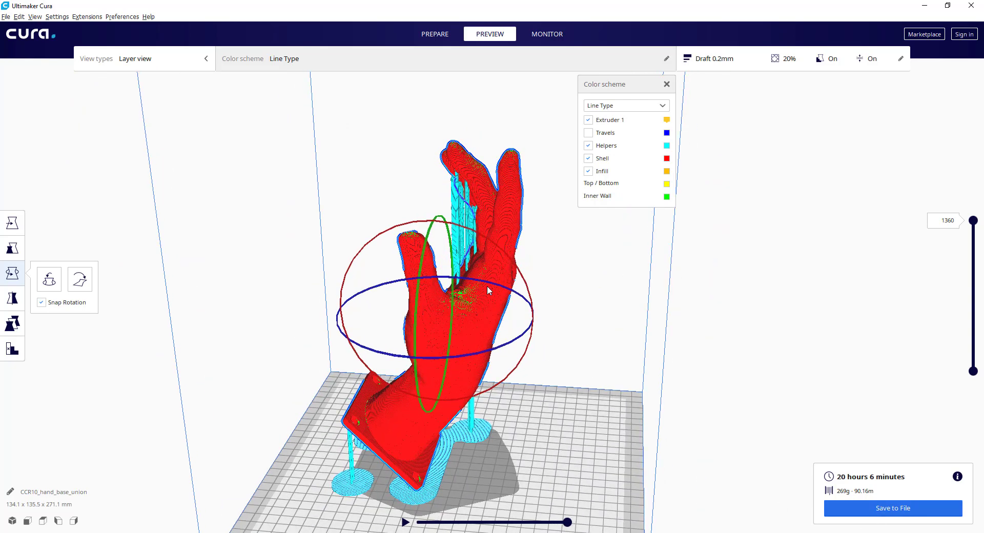
{"action": "right_click_drag", "start_coordinate": [634, 339], "coordinate": [636, 340]}
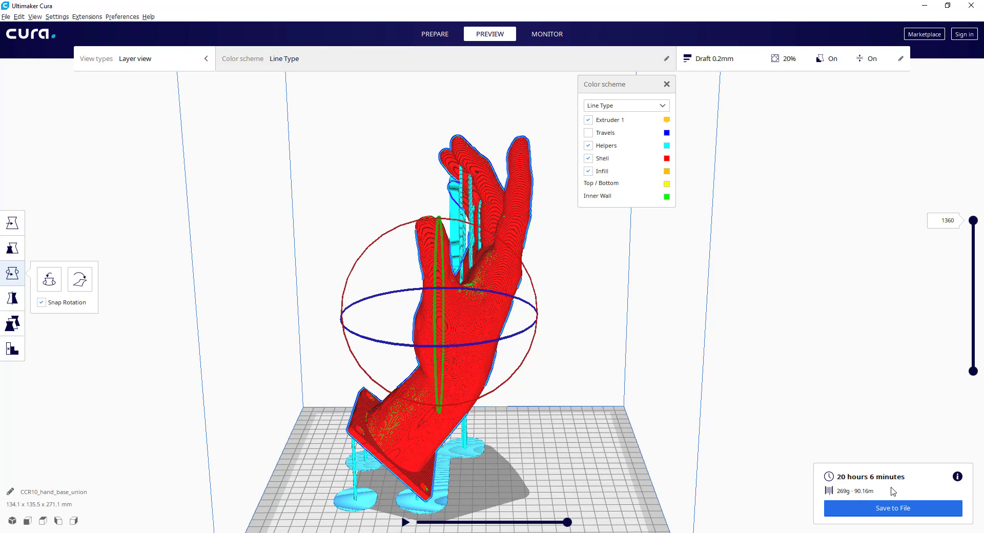
{"action": "right_click_drag", "start_coordinate": [638, 355], "coordinate": [615, 348]}
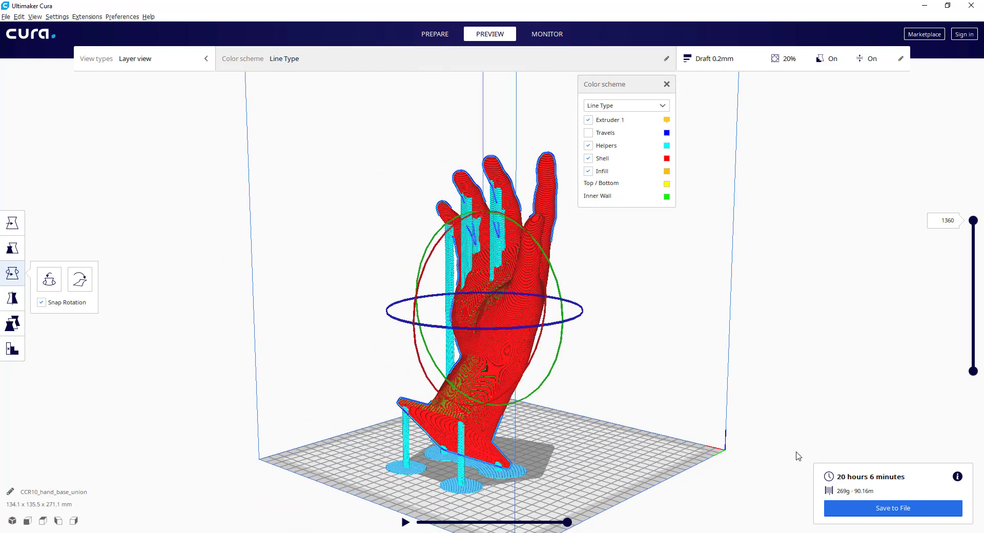
Step: Save the sliced hand as CCR10_hand_base_union.gcode in the Downloads folder, overwriting the existing file
{"action": "left_click", "coordinate": [869, 507]}
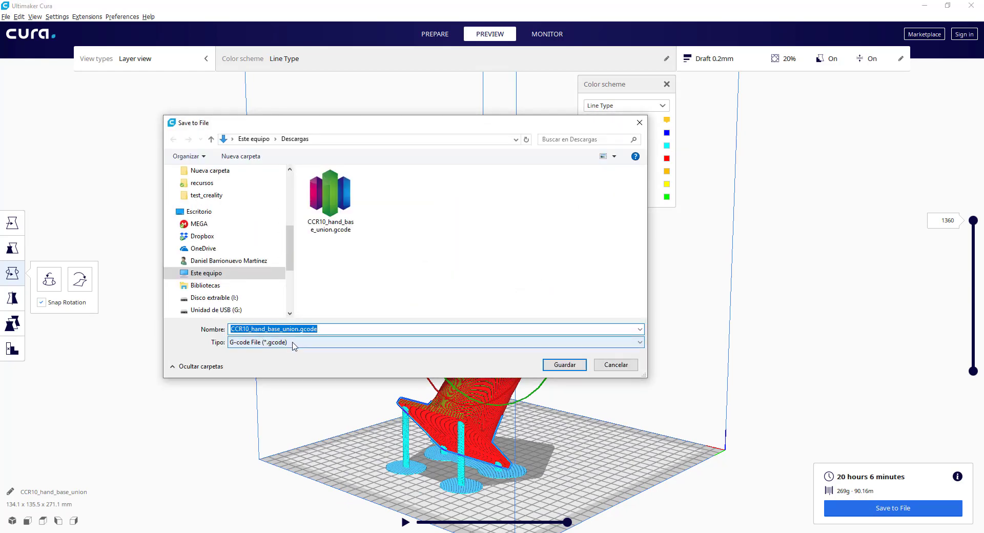
{"action": "left_click", "coordinate": [328, 206]}
{"action": "left_click", "coordinate": [565, 365]}
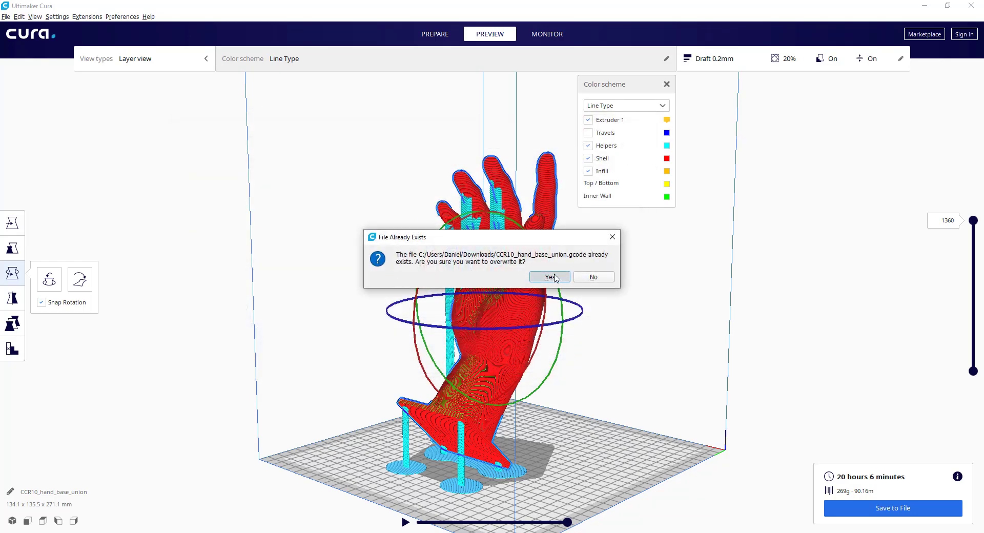
{"action": "left_click", "coordinate": [550, 277]}
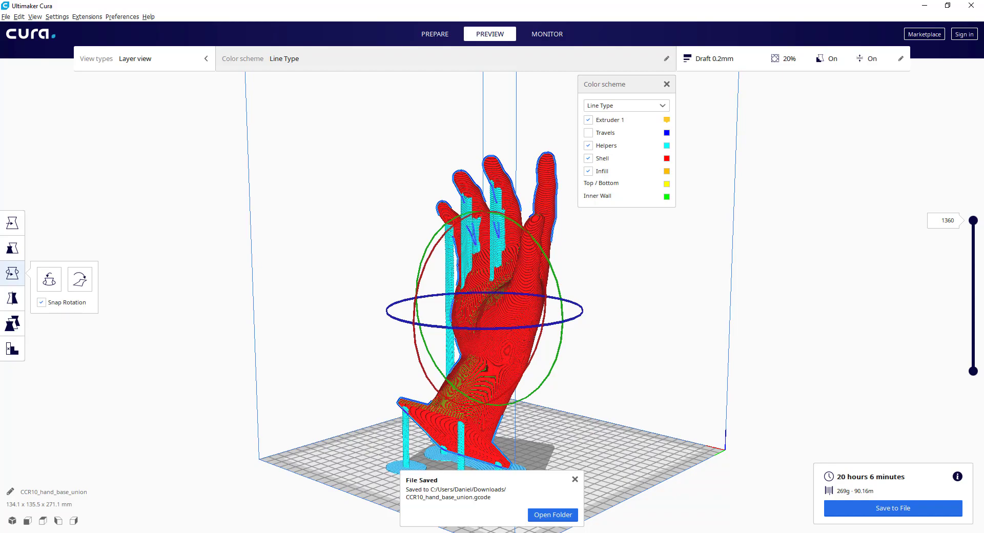
{"action": "left_click", "coordinate": [81, 532]}
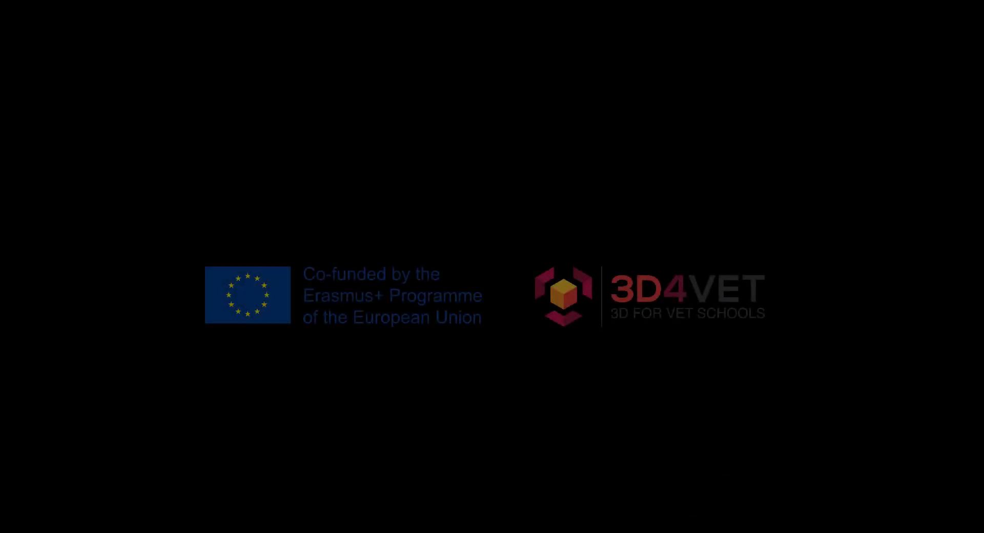